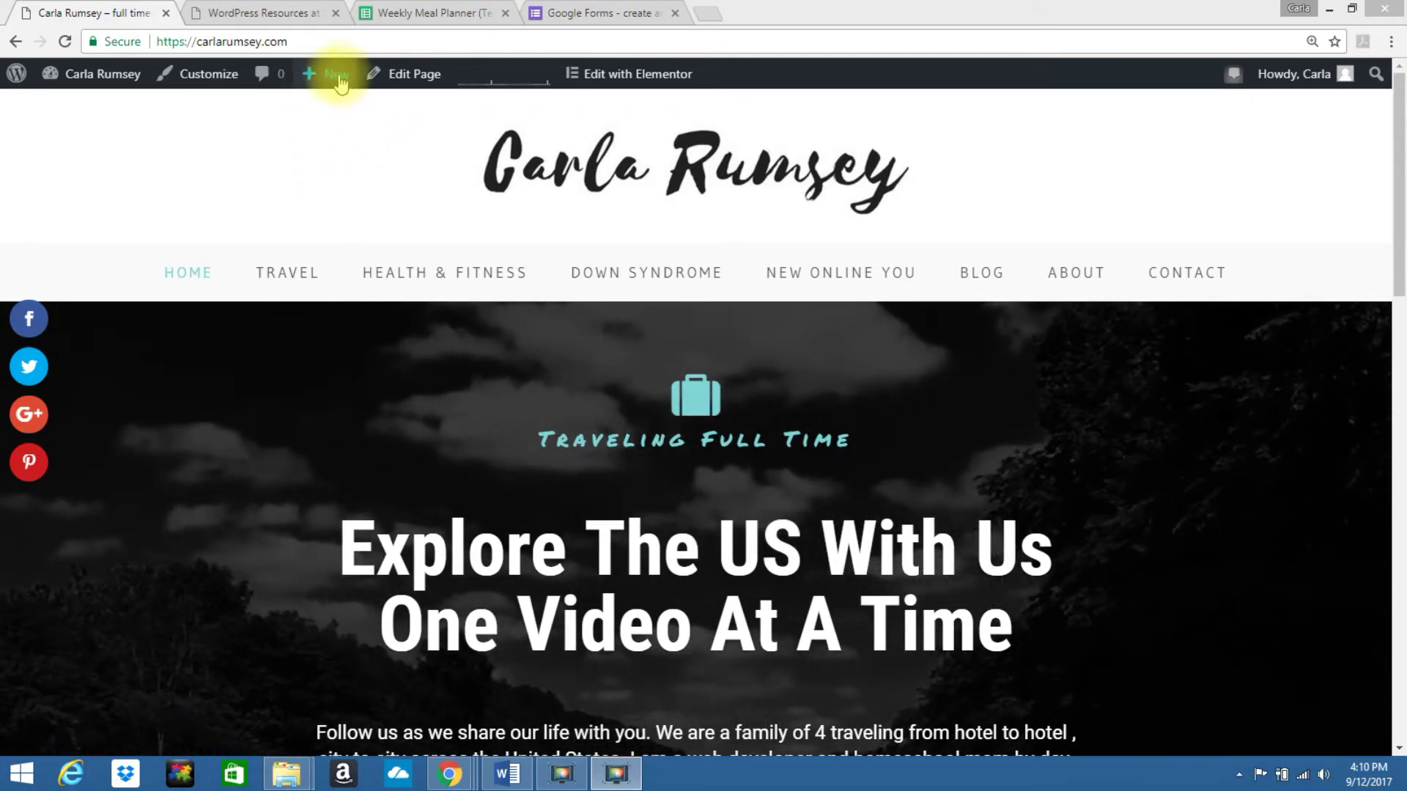
Start a new blog post from the + New menu in the admin toolbar
mouse_move(339, 85)
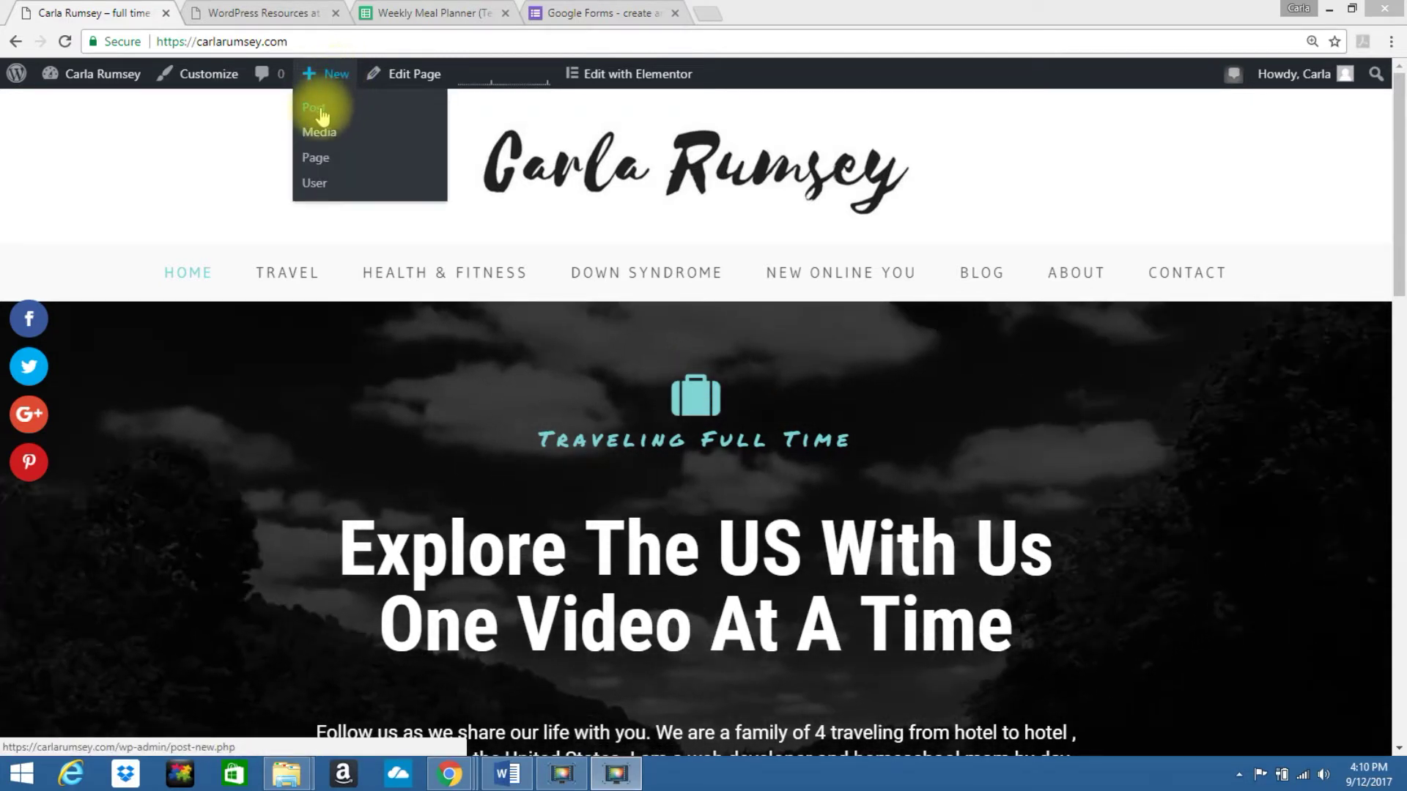
click(320, 107)
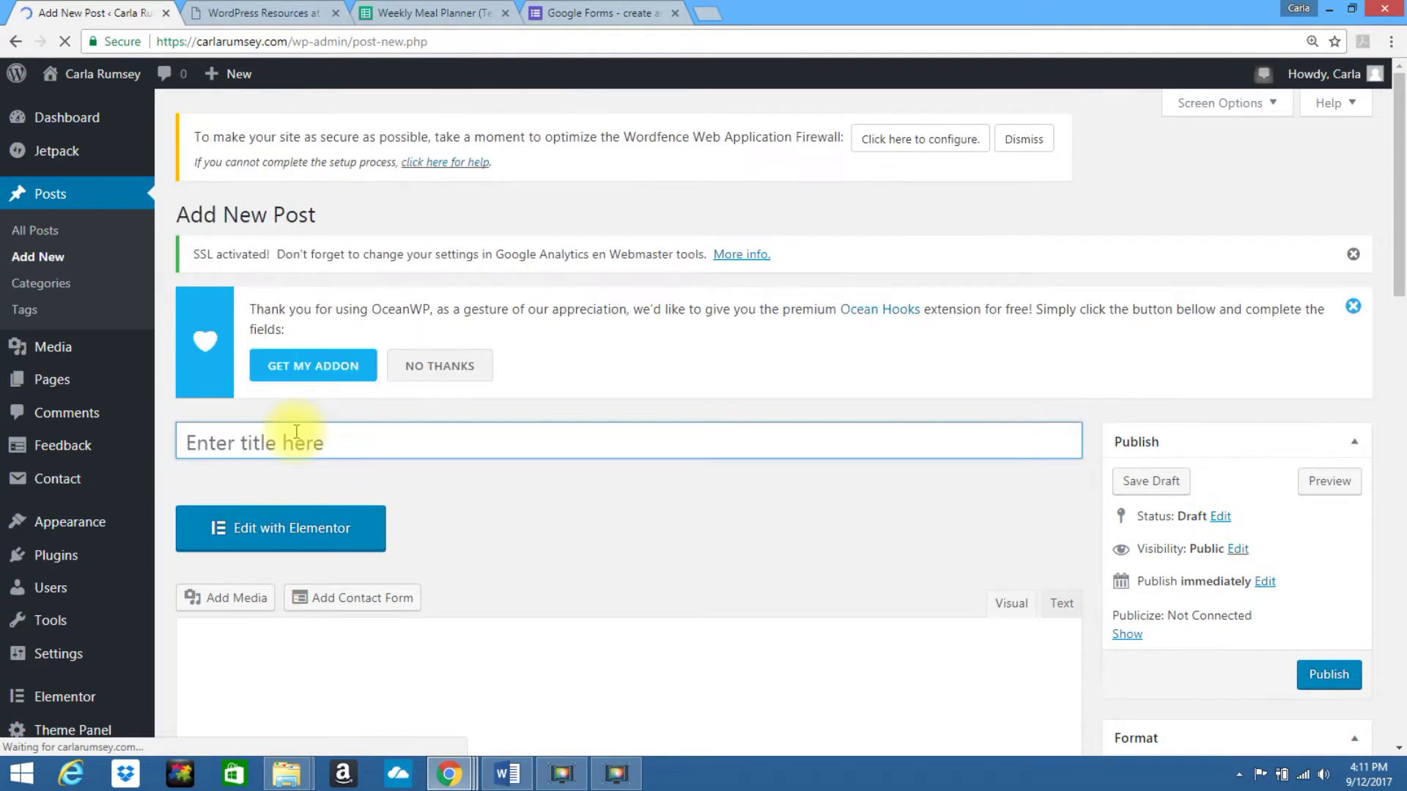
Title the new post 'Event' and switch its editor to the Text (HTML) tab
text(Event)
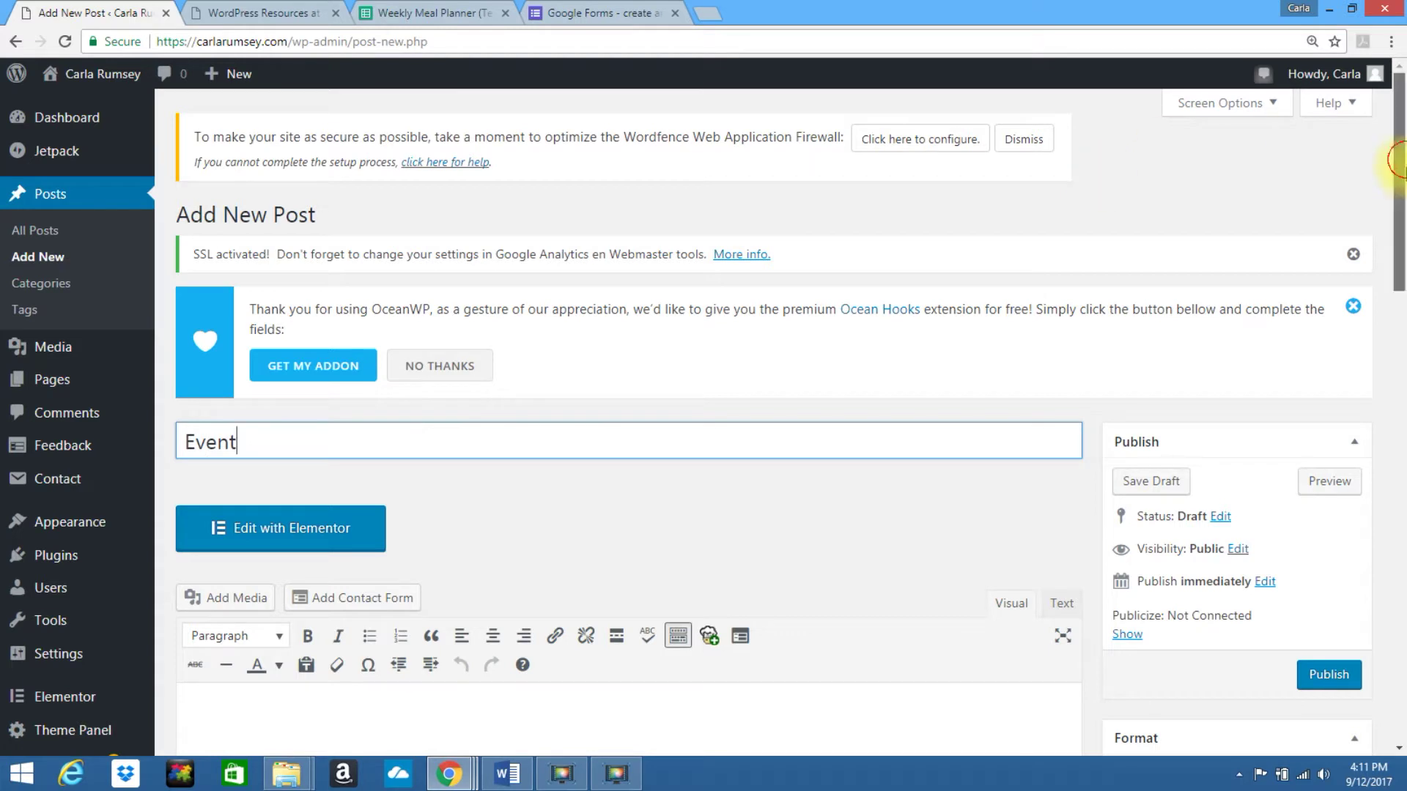
drag(1399, 189, 1401, 293)
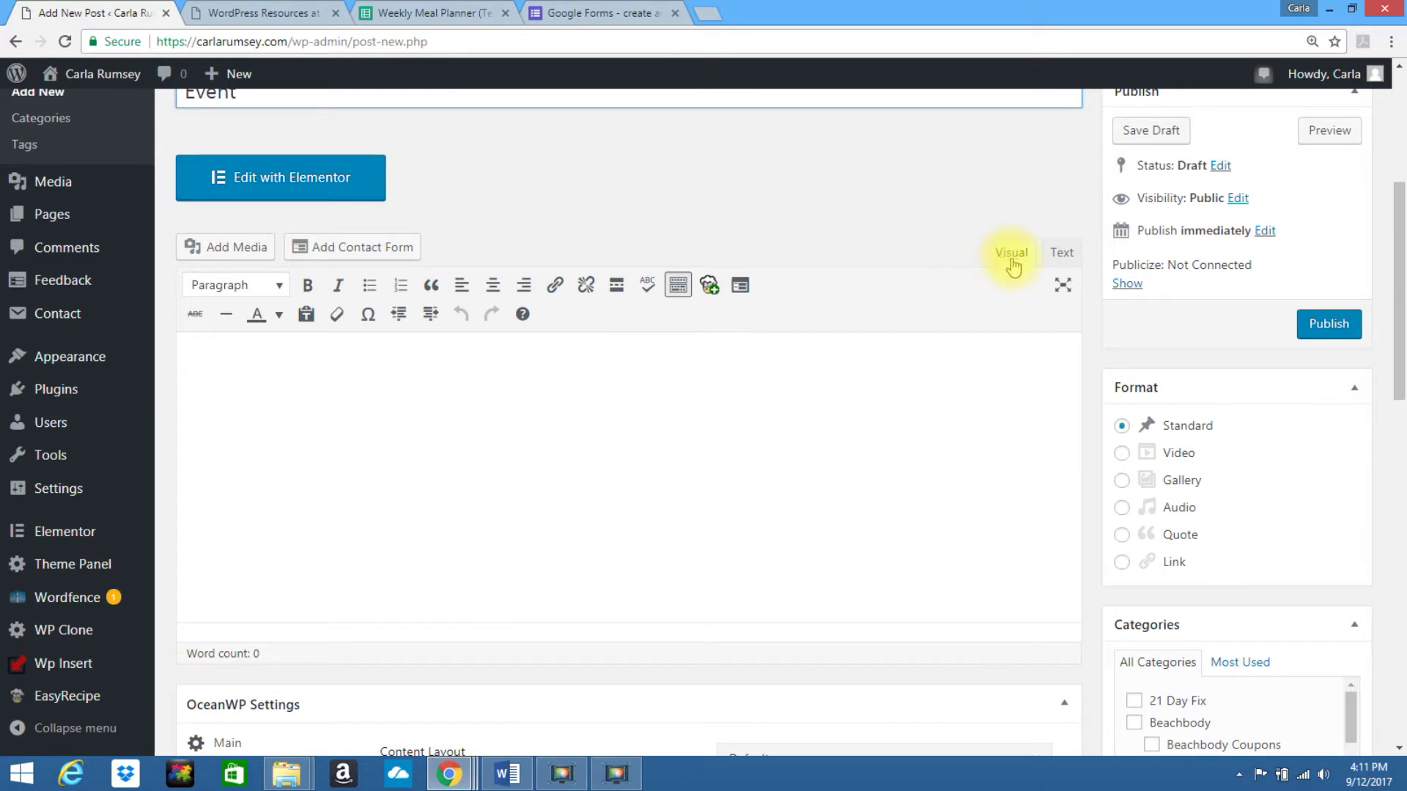
click(1063, 257)
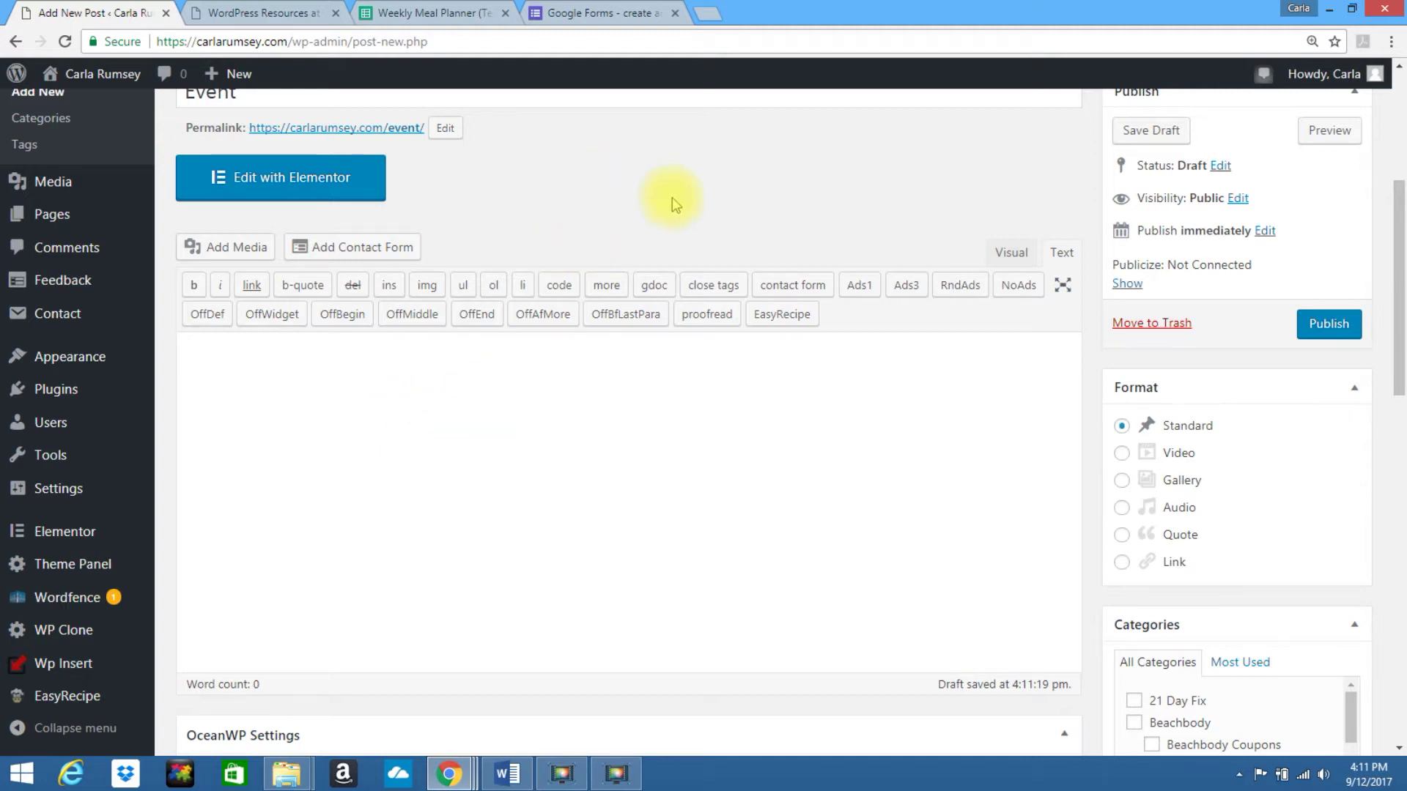
click(587, 20)
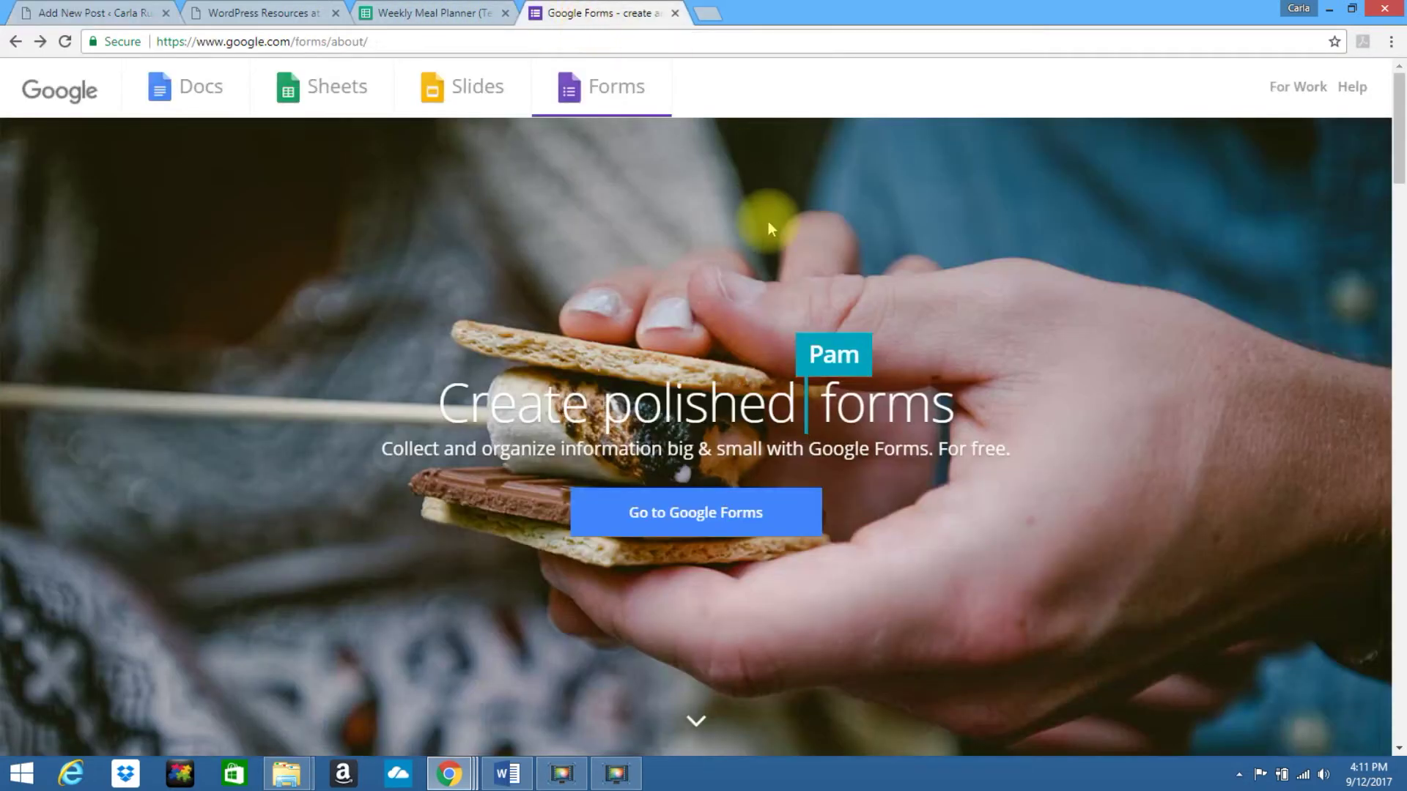
Open the Event Registration form in Google Forms and scroll through its questions
click(686, 517)
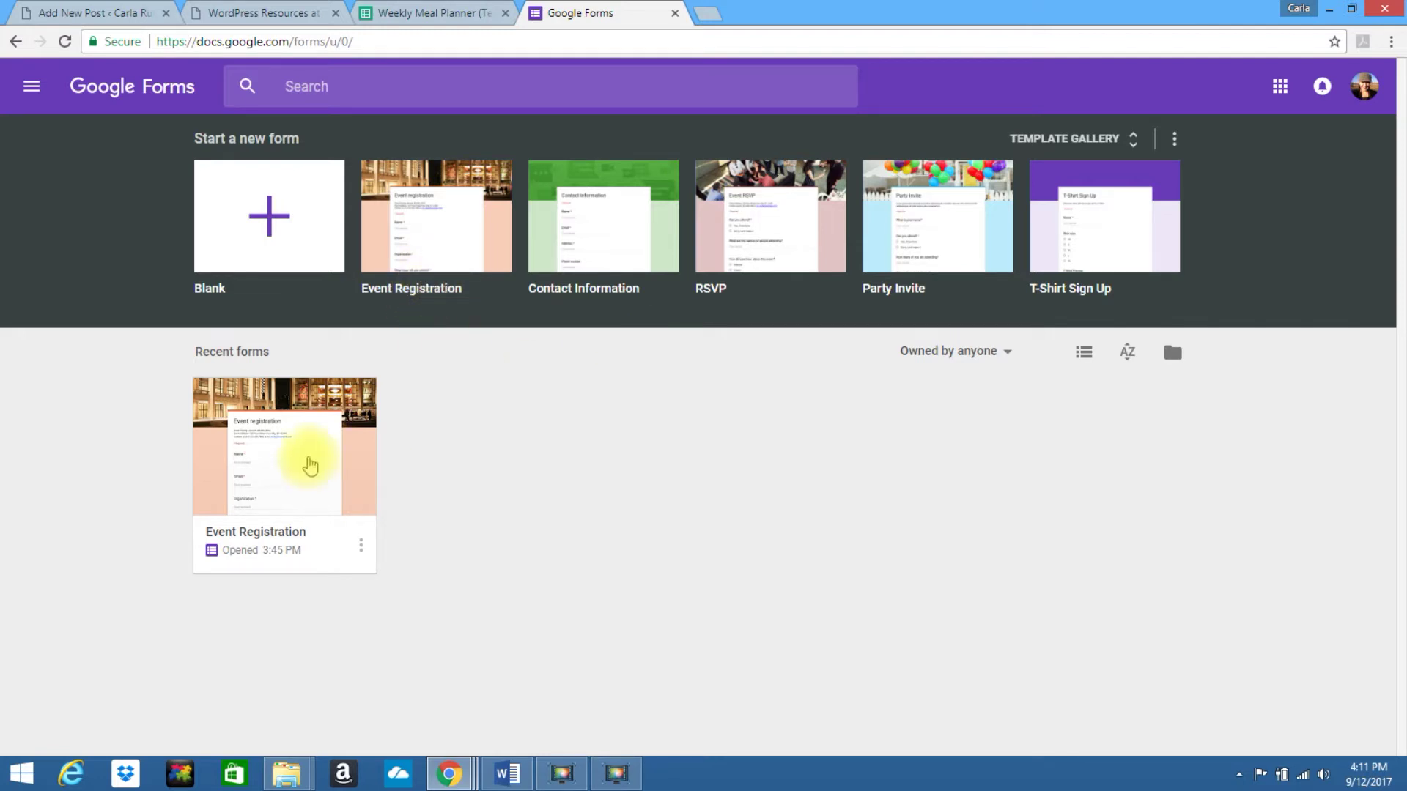
click(283, 448)
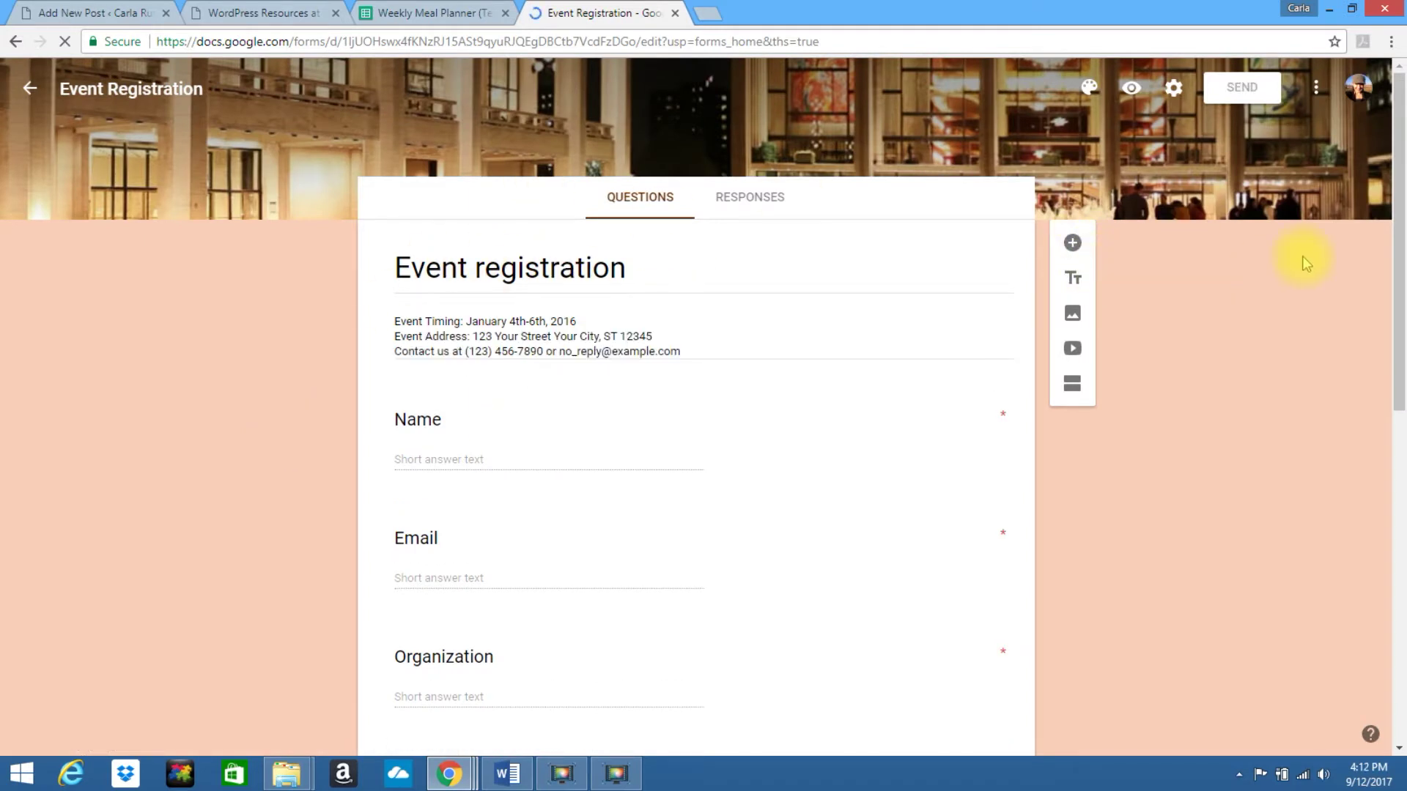
drag(1404, 203, 1404, 458)
scroll(1403, 458, down, 3)
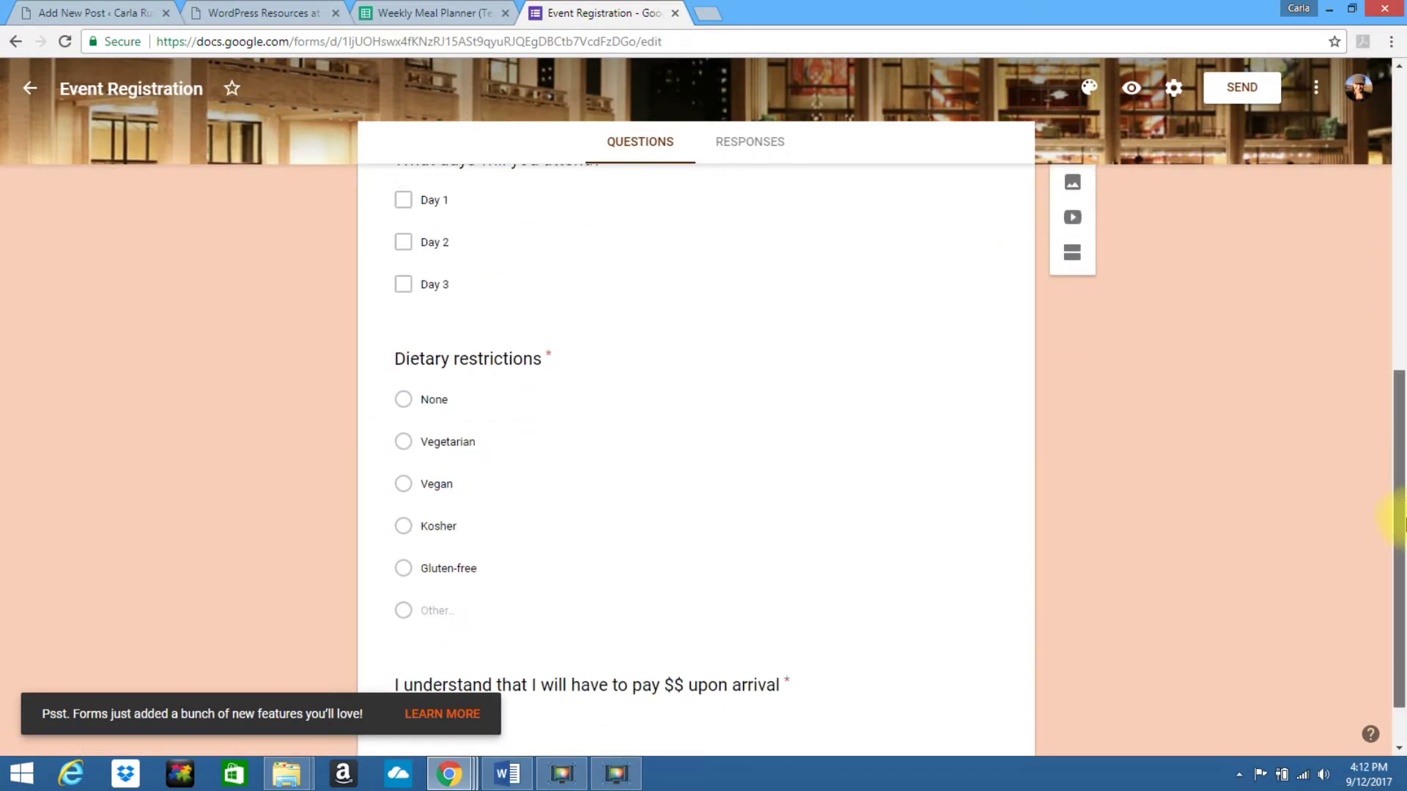
drag(1403, 469, 1398, 198)
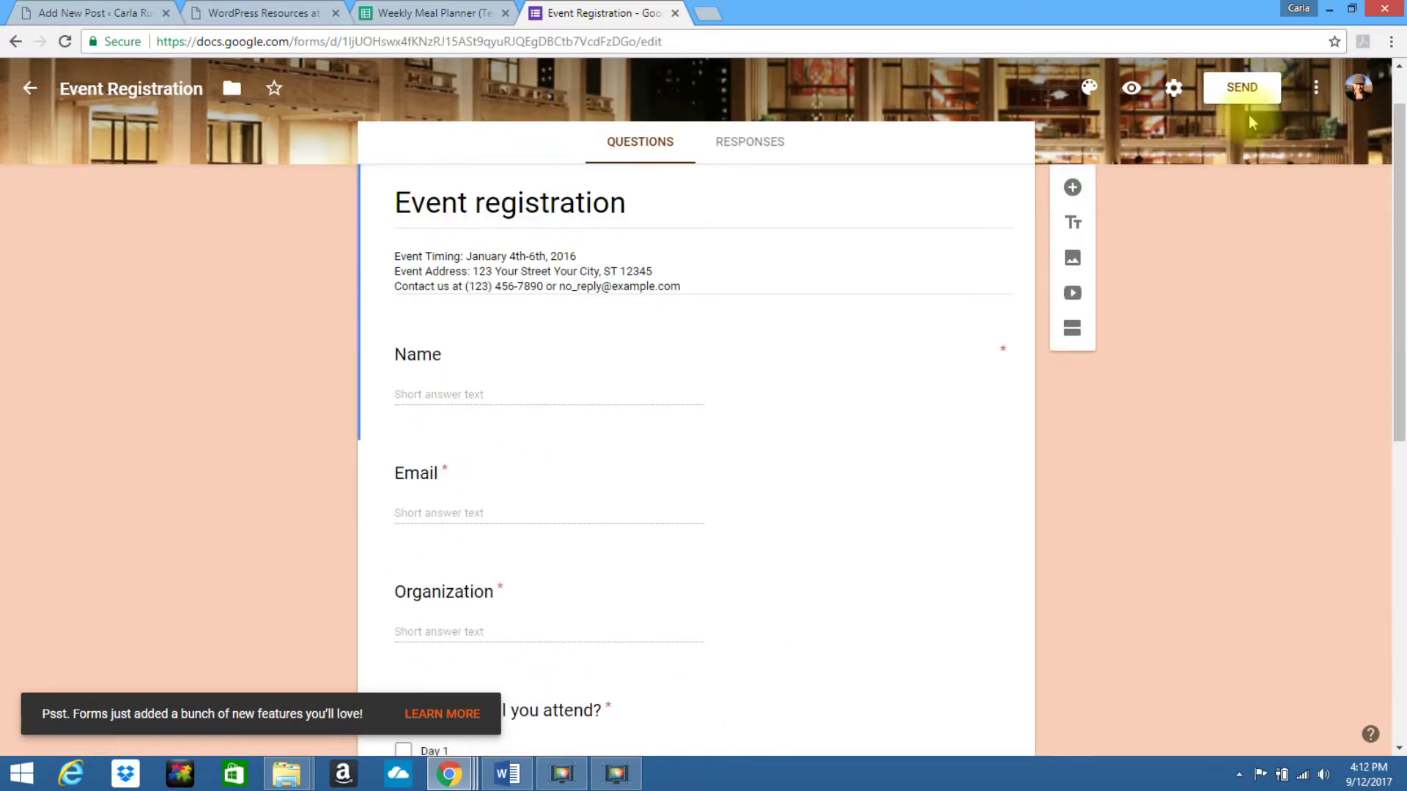
Copy the form's 760 × 1700 px iframe embed code from the Send dialog's embed tab
click(1244, 90)
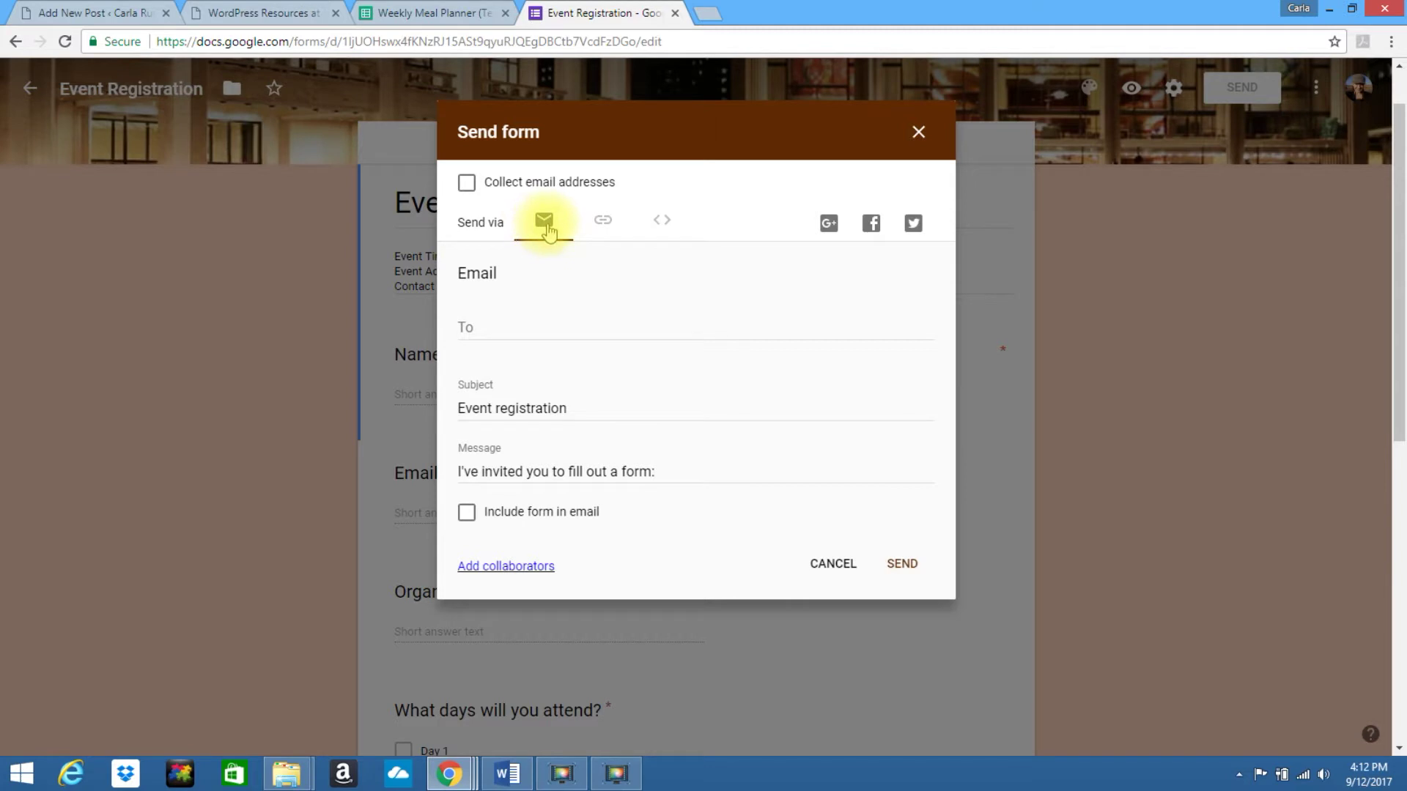
click(602, 223)
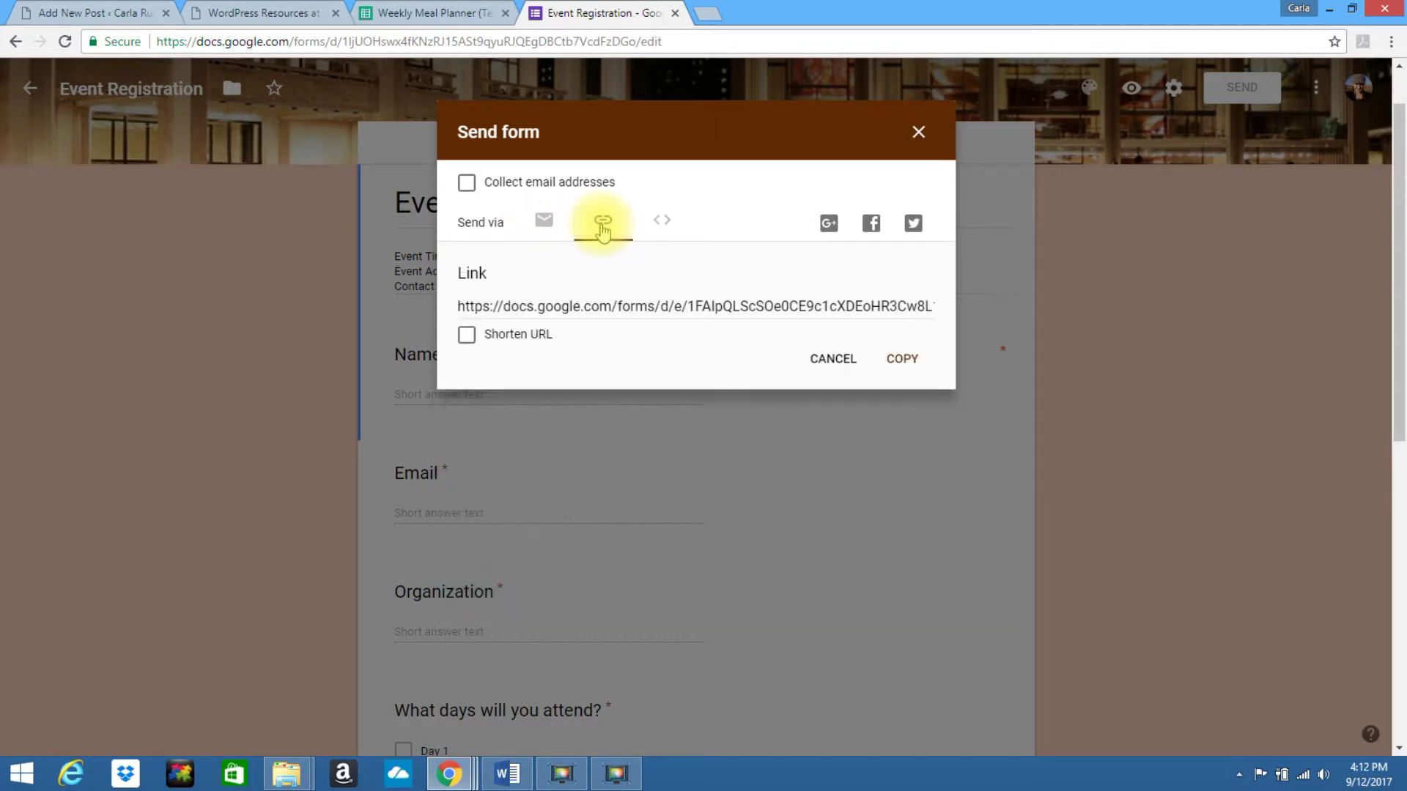
click(662, 224)
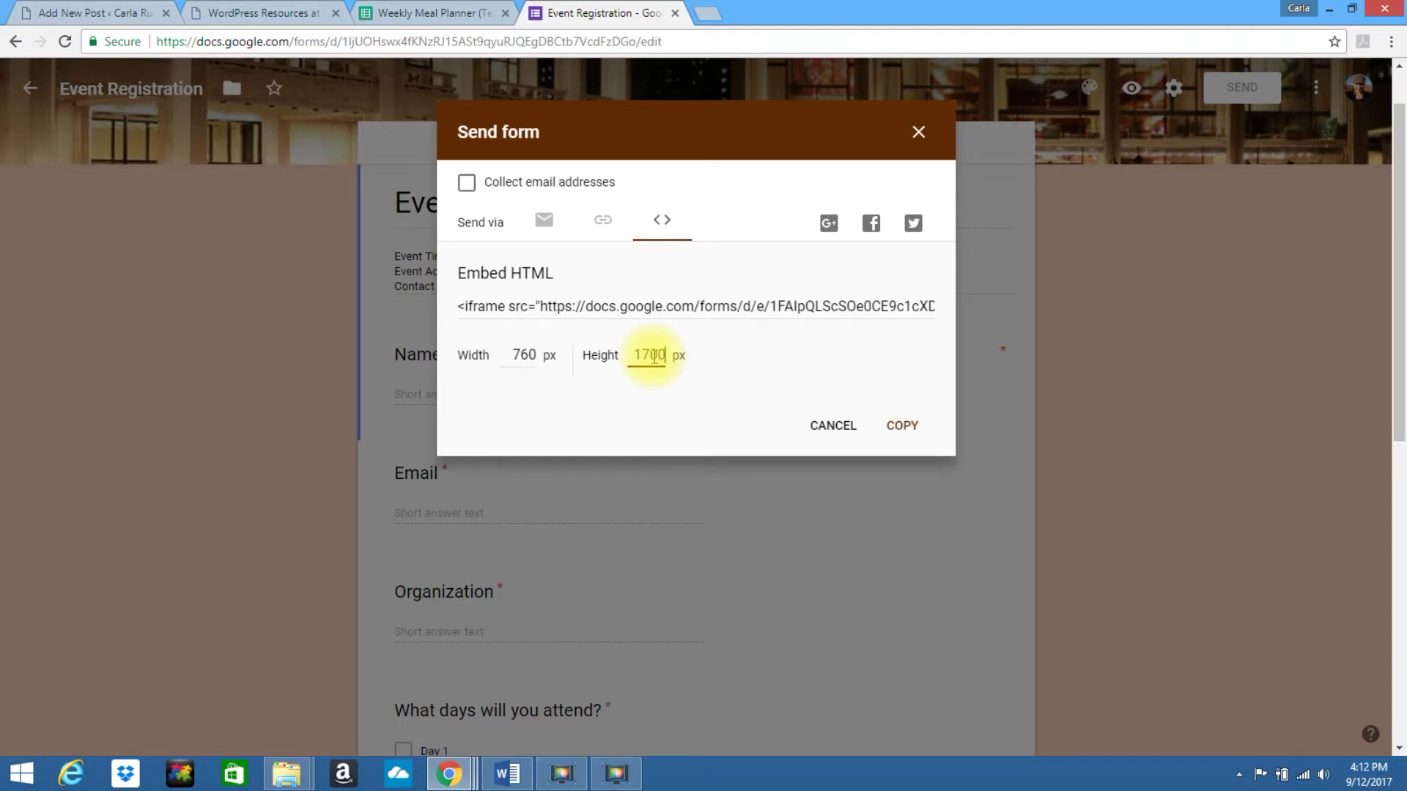
click(639, 314)
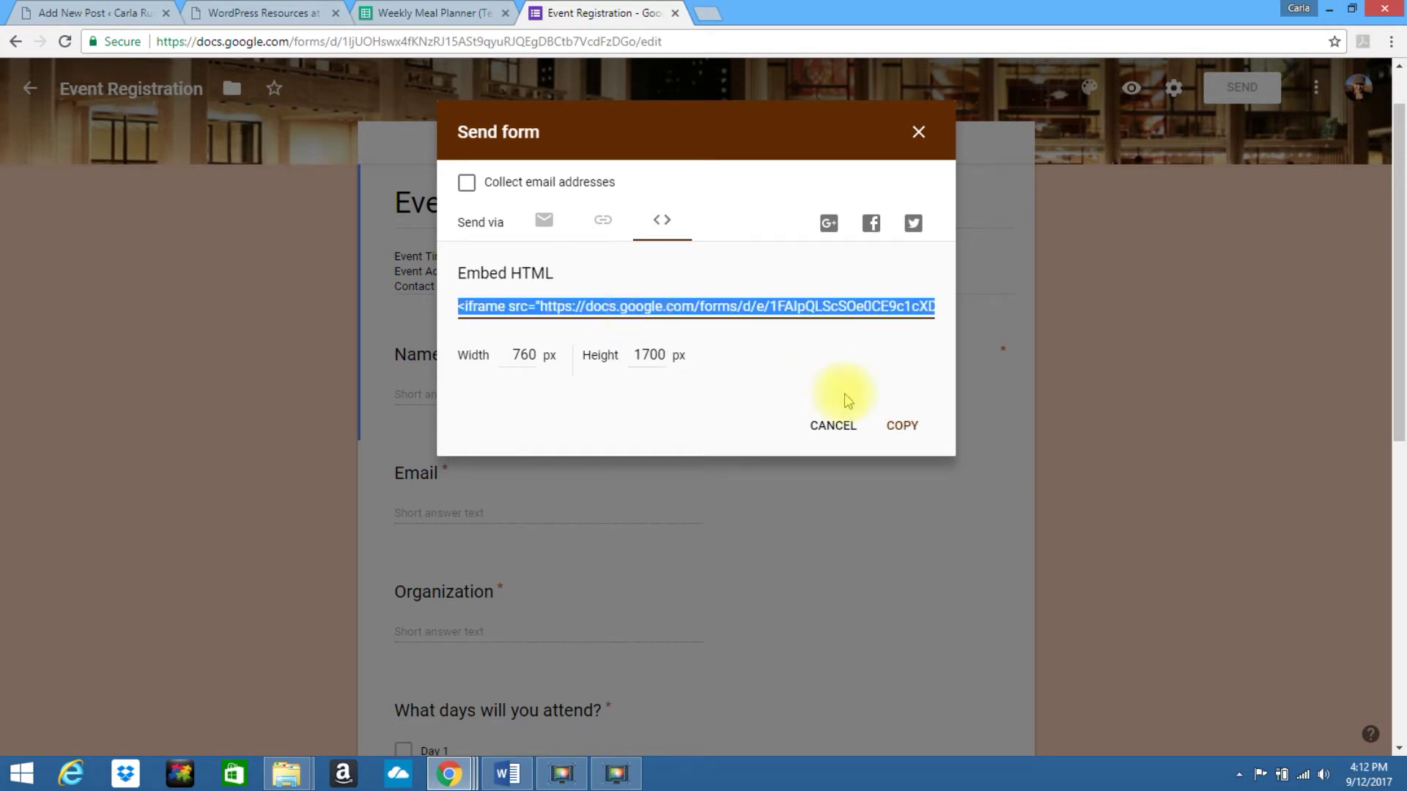
click(902, 426)
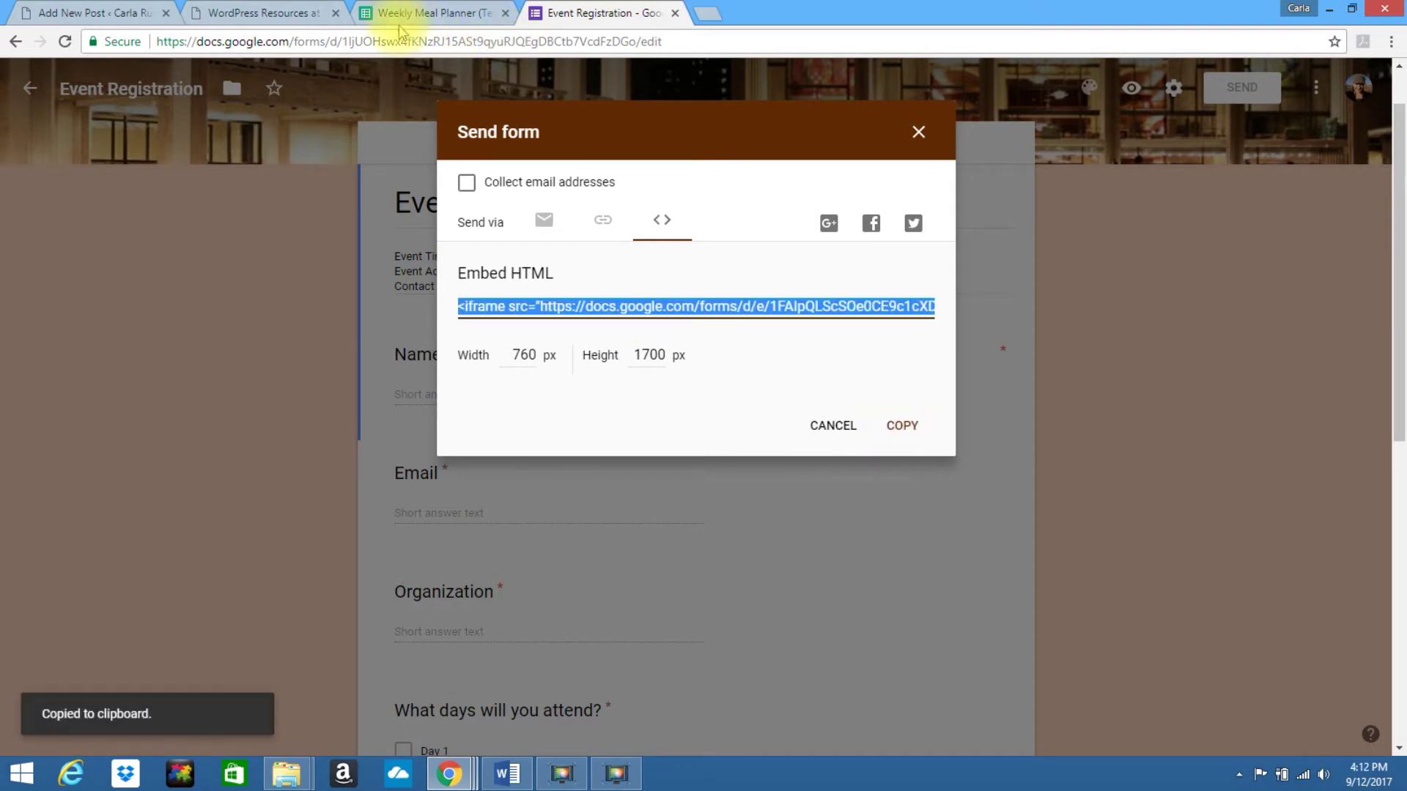
click(267, 12)
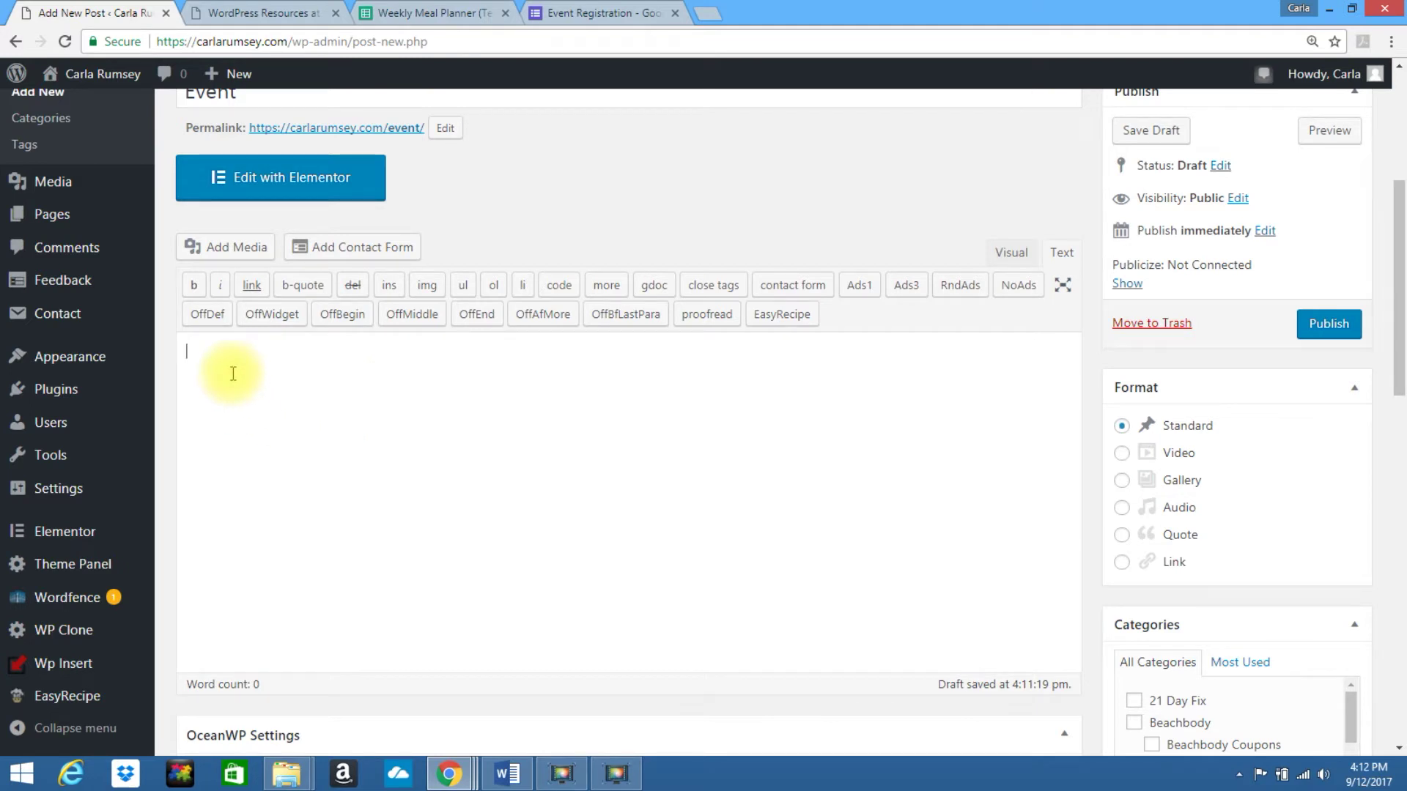
Paste the form's iframe embed code into the Event post's Text editor
key(ctrl+v)
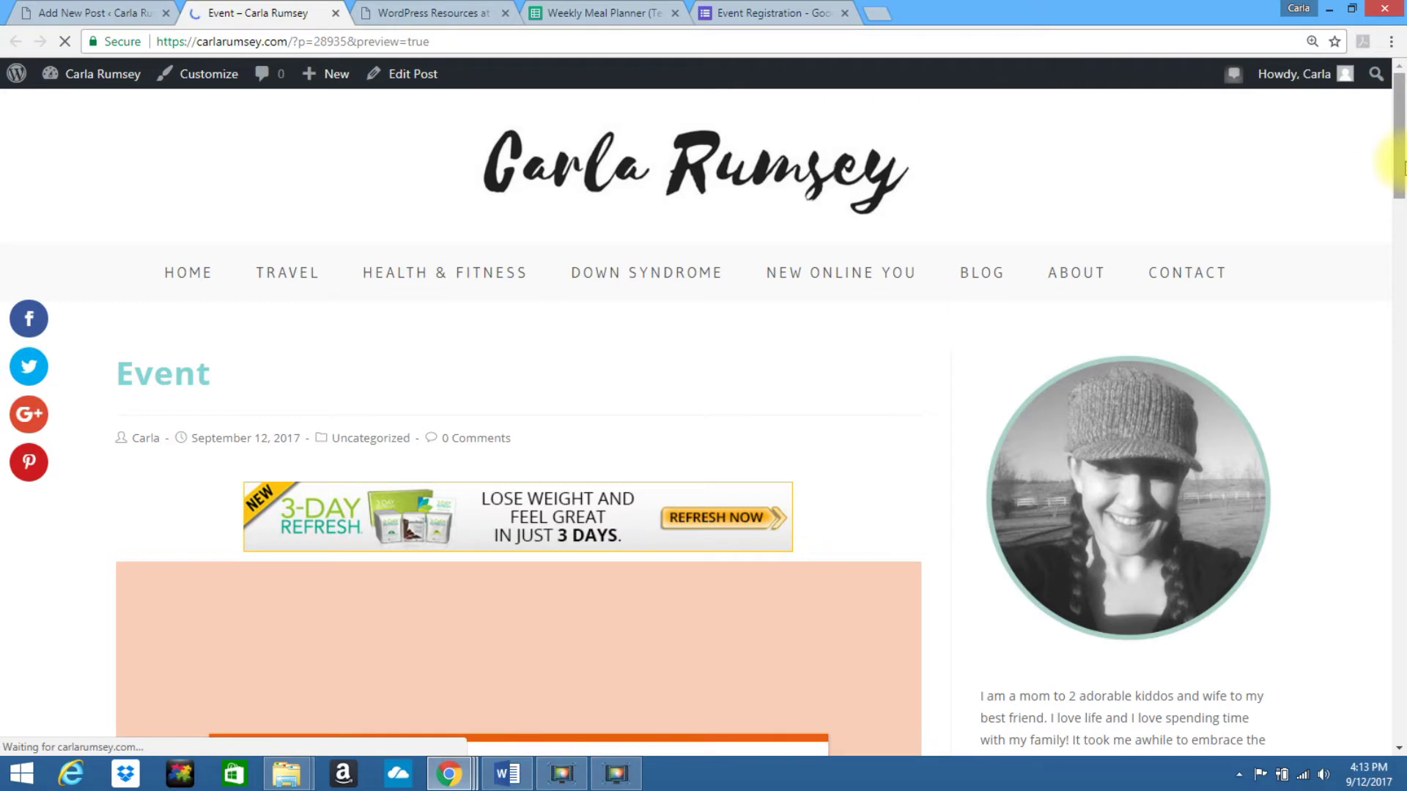
drag(1400, 161, 1401, 106)
scroll(1403, 238, down, 4)
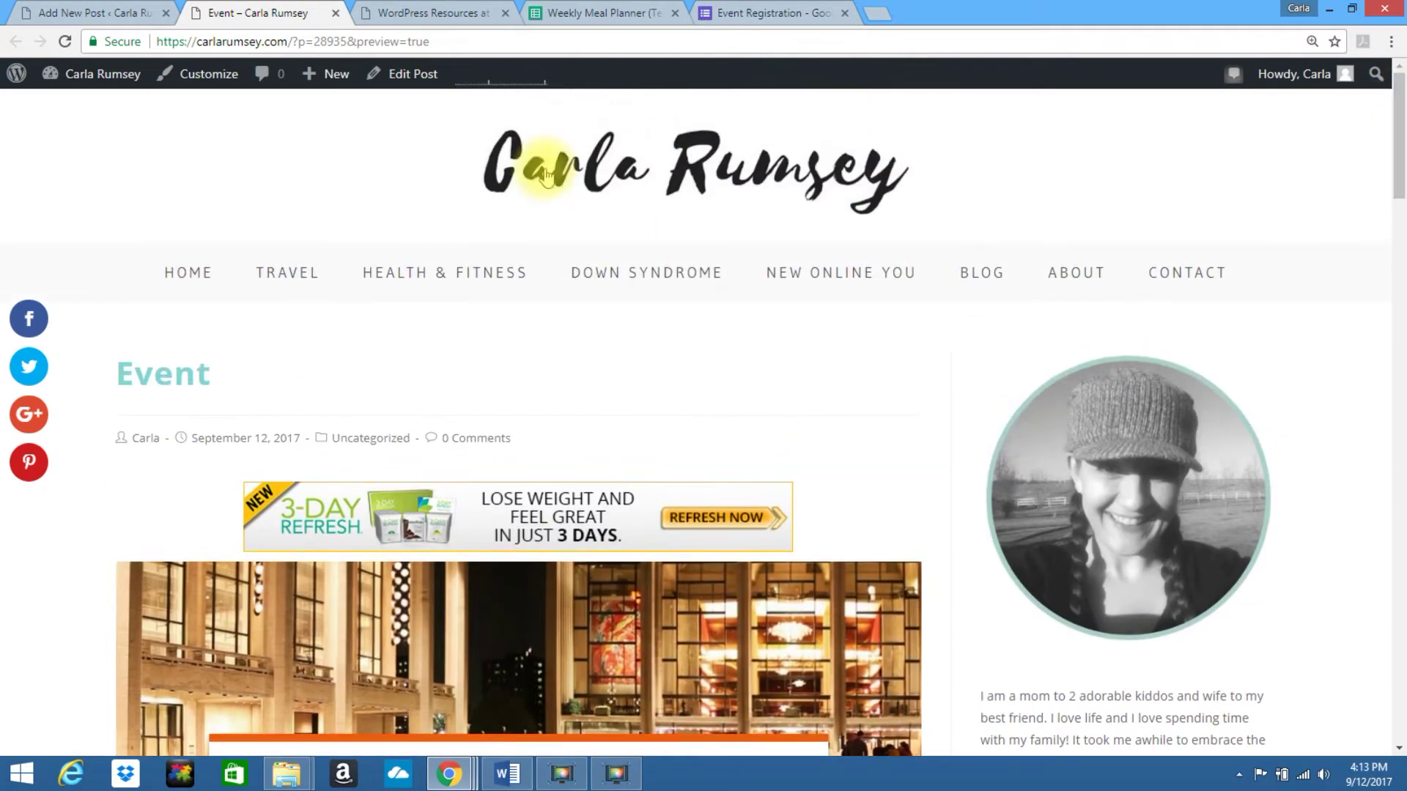
Change the iframe height from 1700 to 500 in the post's HTML
click(107, 15)
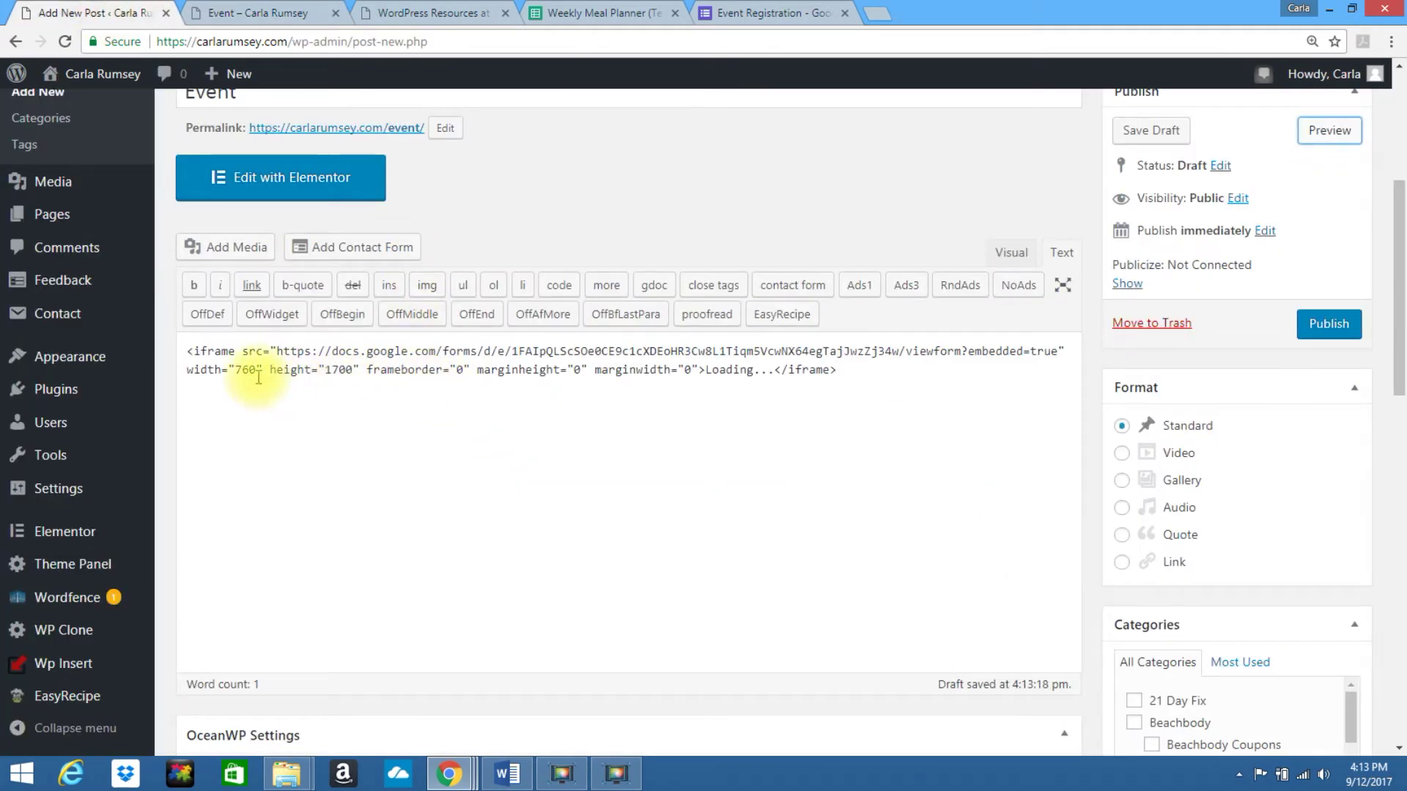
double_click(334, 370)
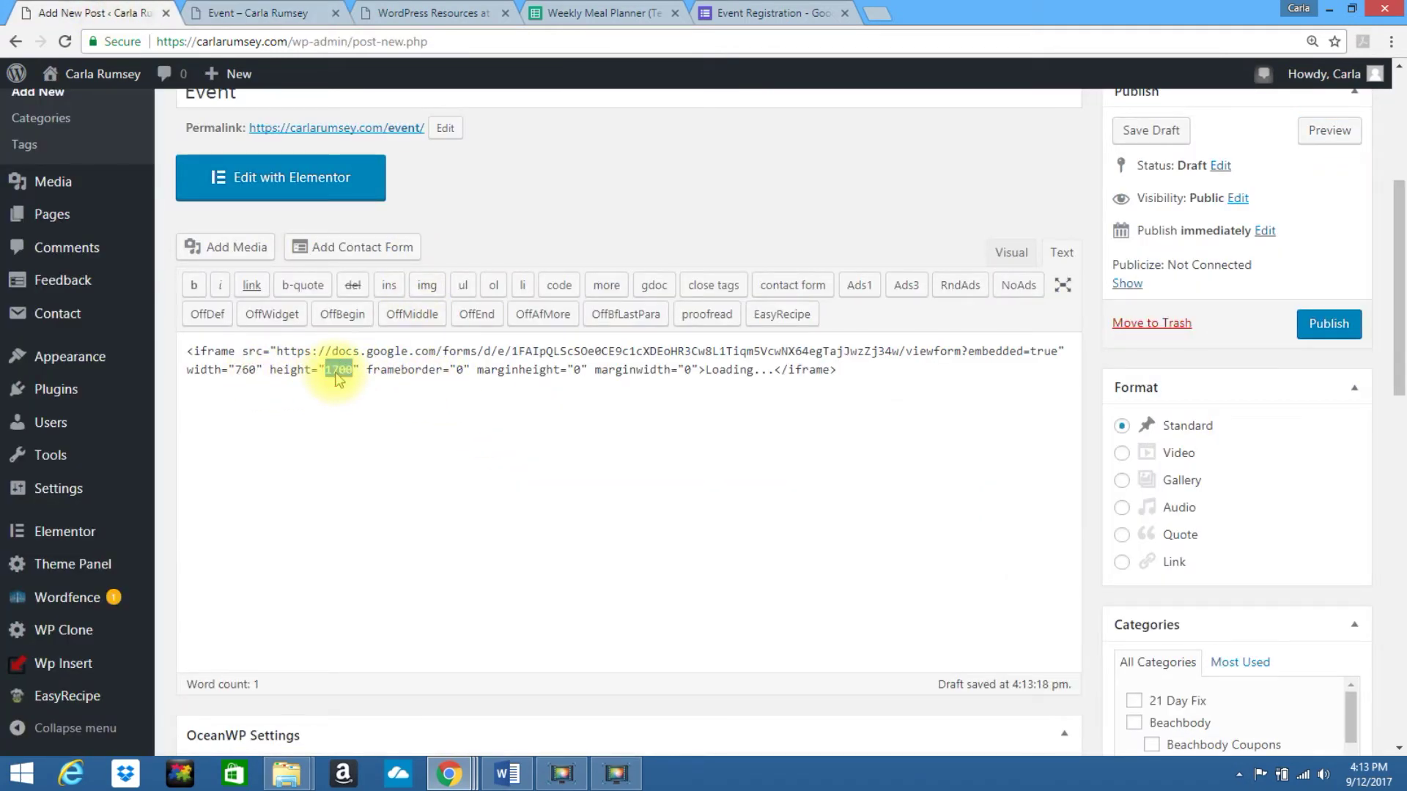
text(500)
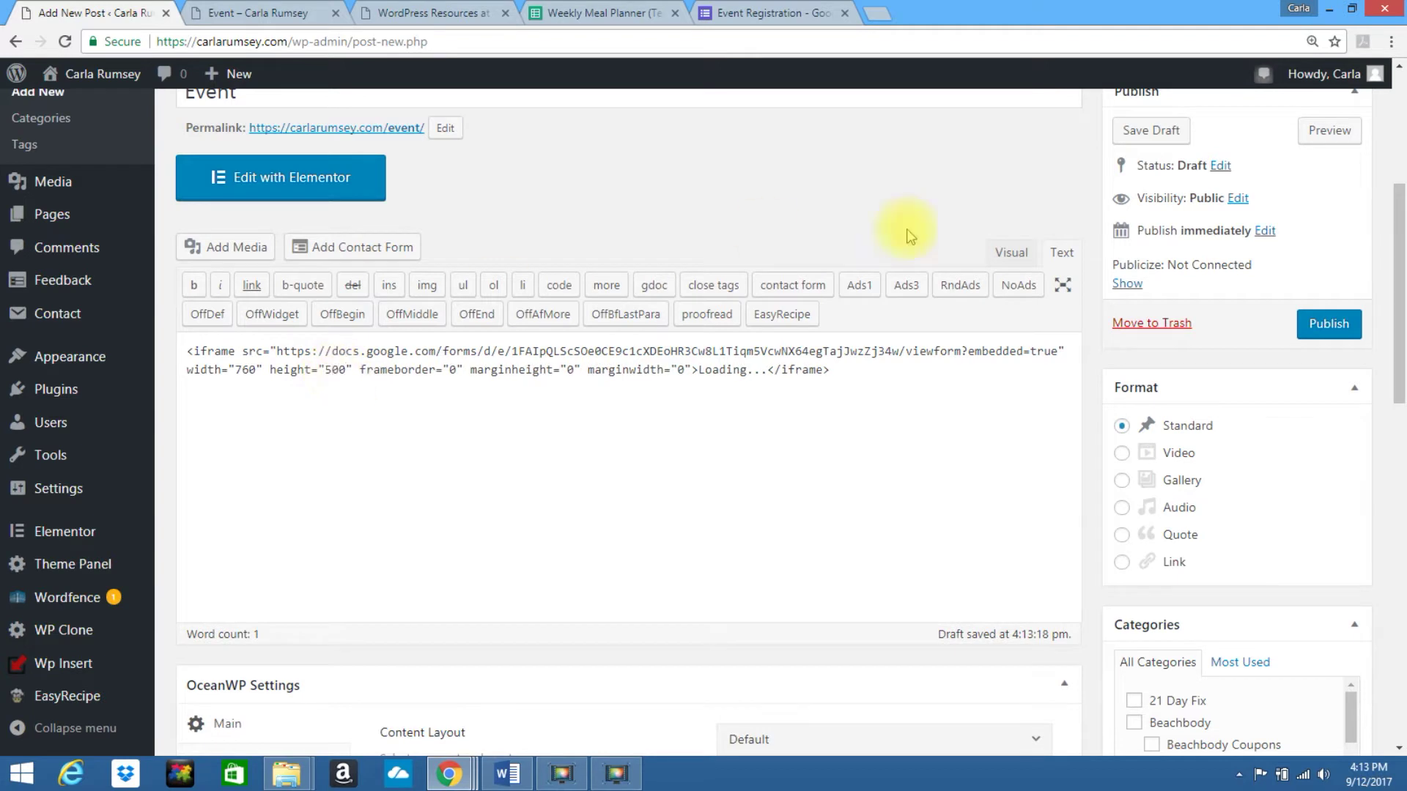
Preview the post and scroll through the shorter embedded form
click(1328, 139)
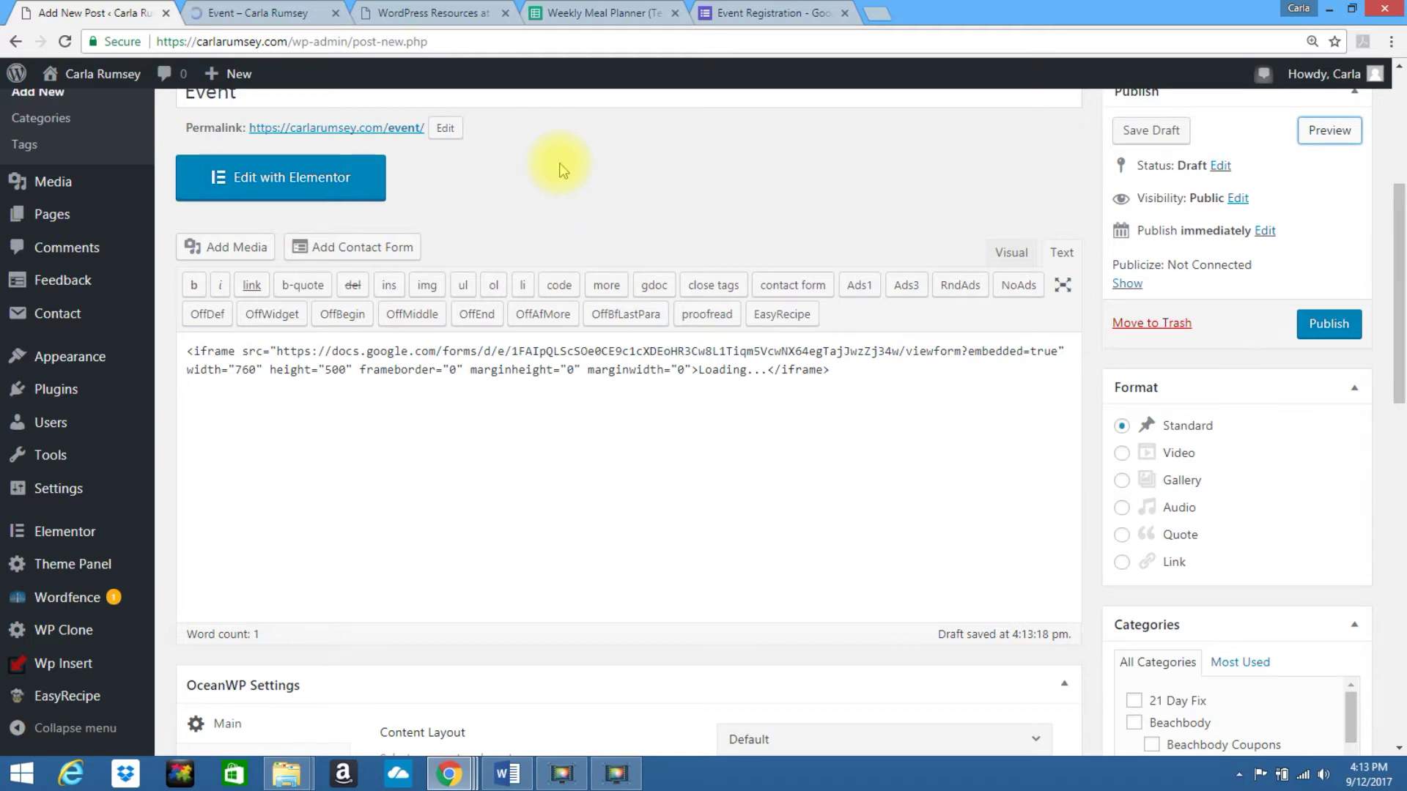
click(244, 14)
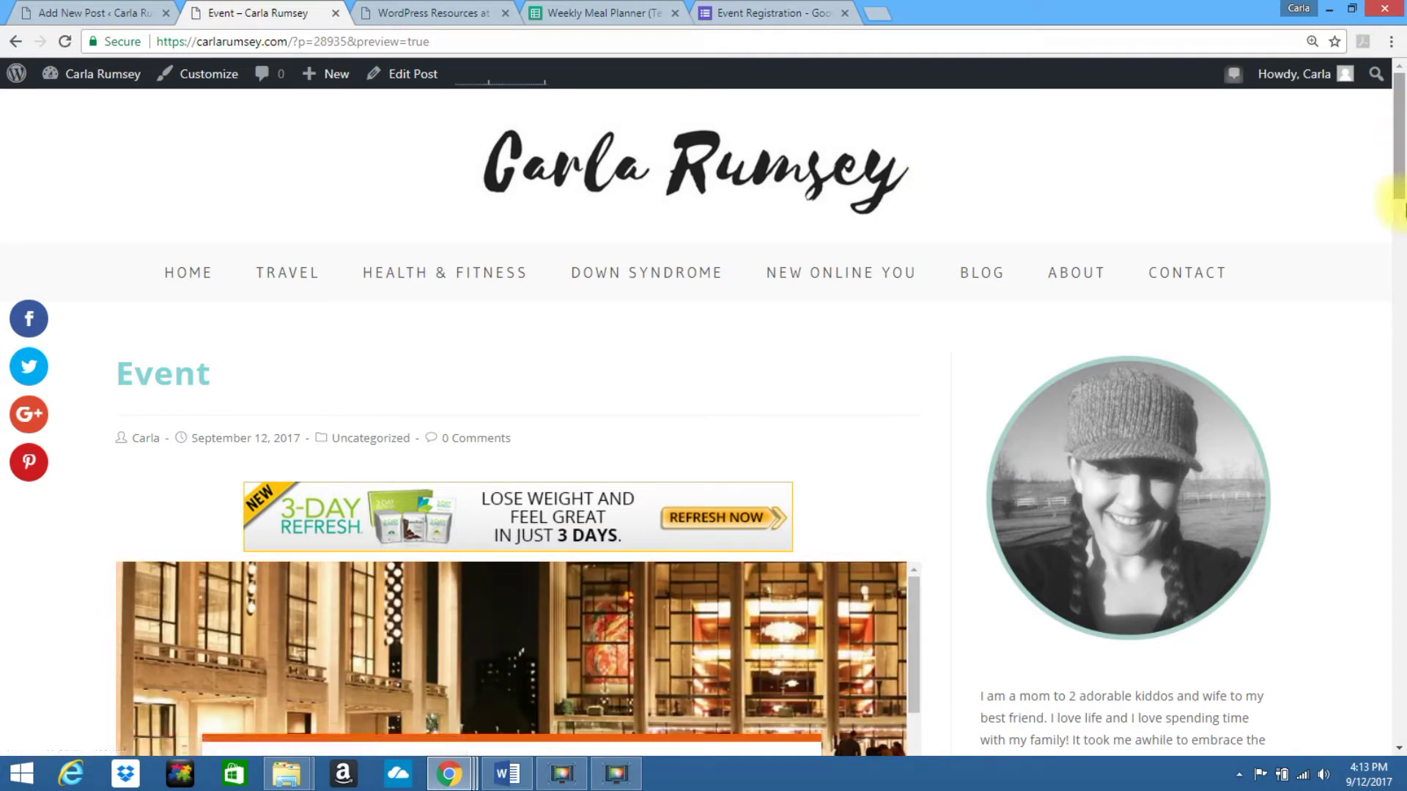
scroll(1403, 174, down, 8)
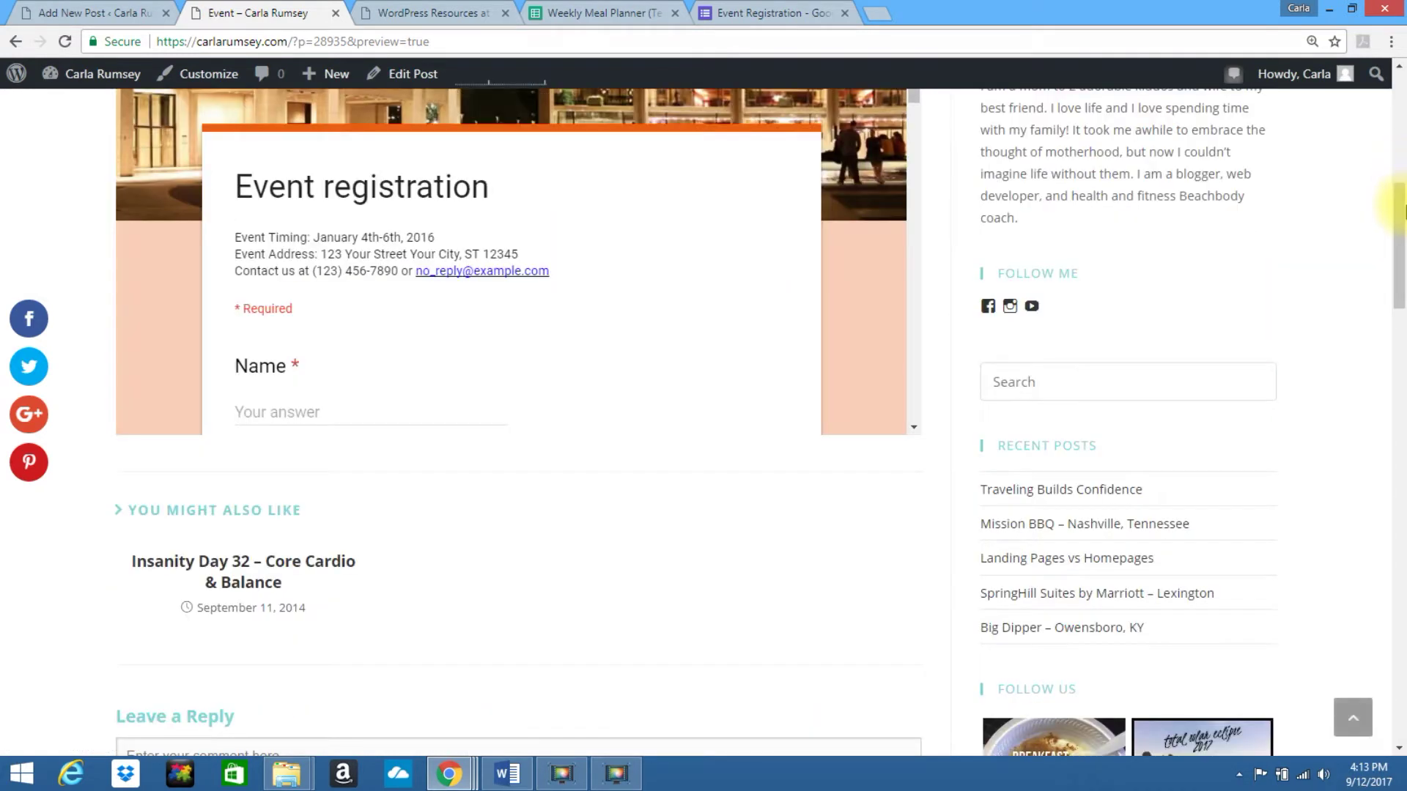
scroll(1401, 212, up, 3)
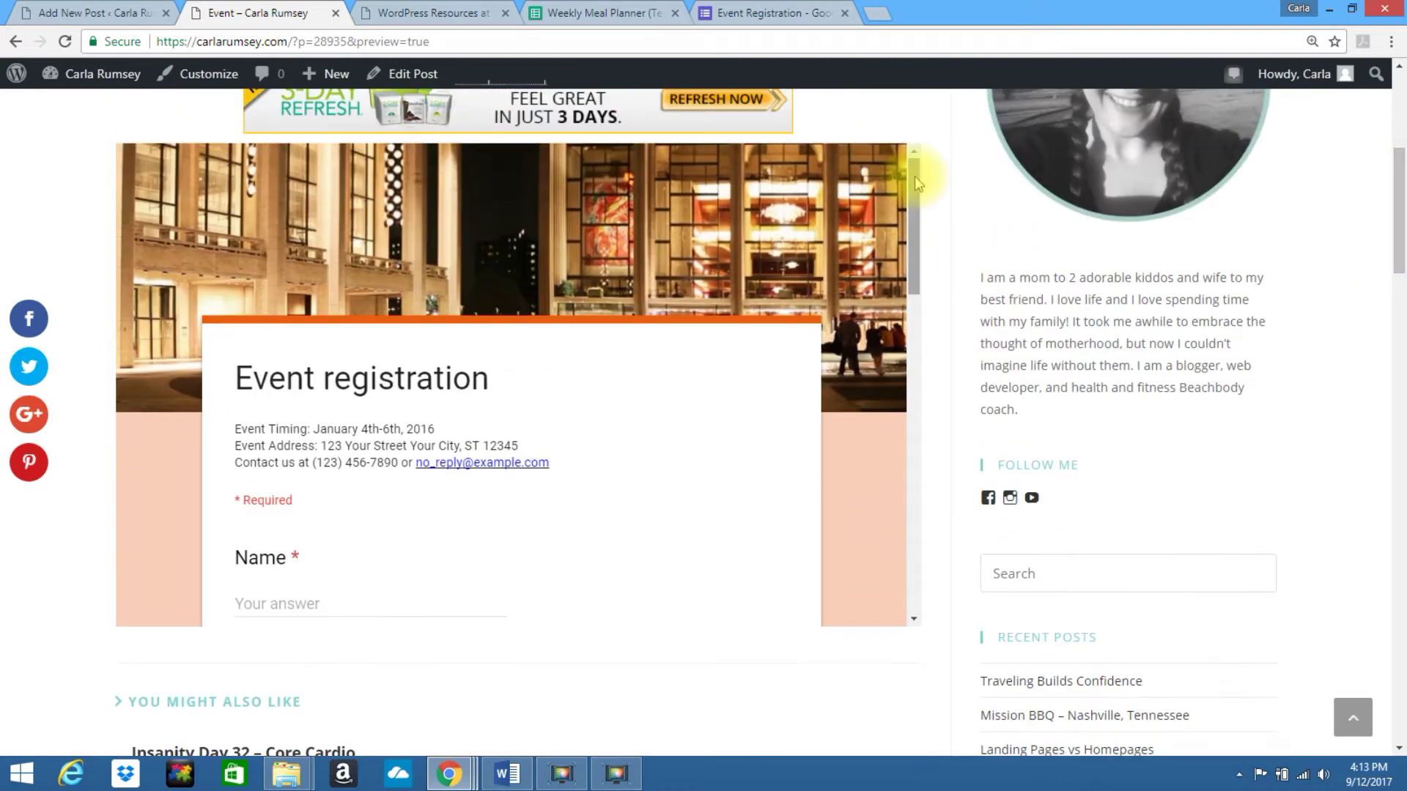
drag(913, 195, 915, 233)
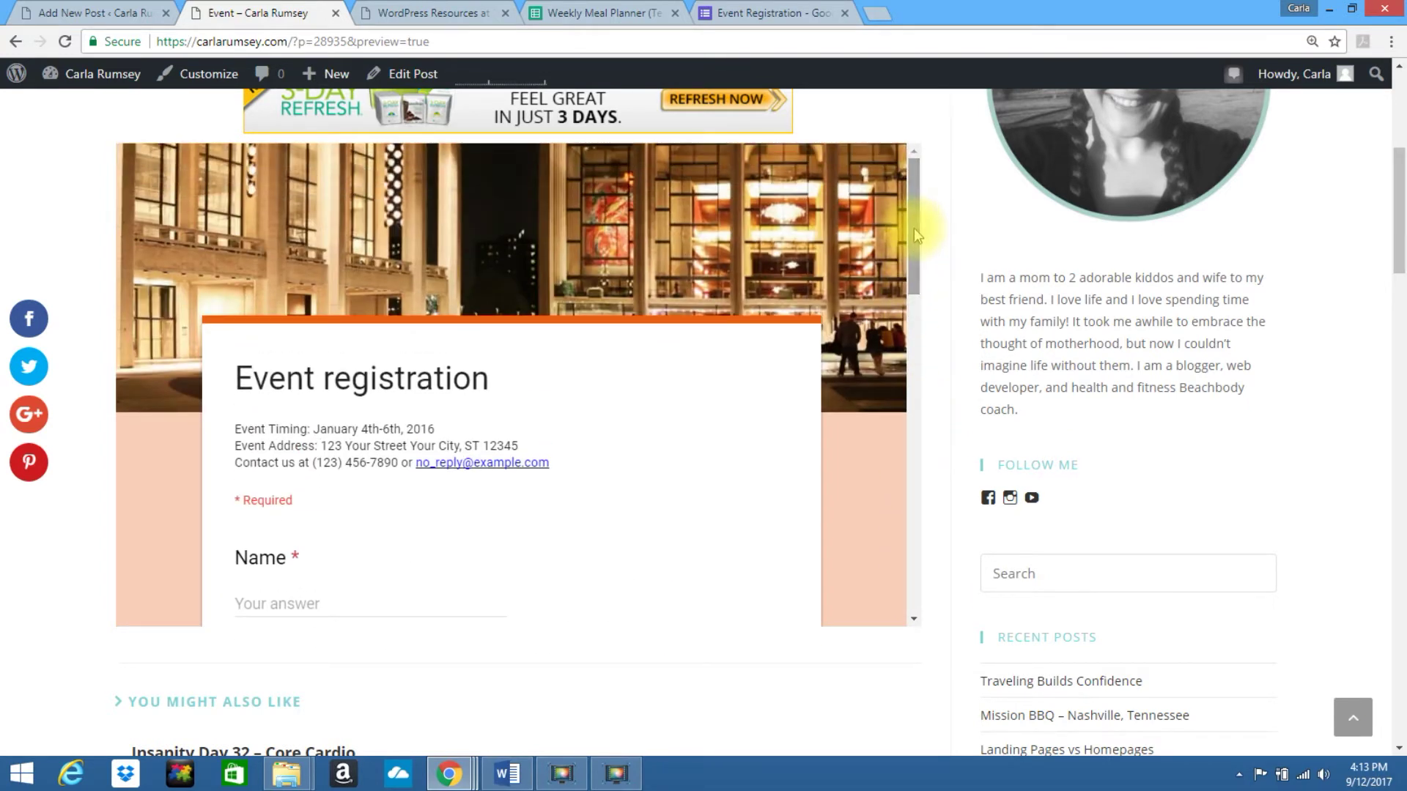
Set the iframe height back to 1700 and preview the post, scrolling down the full form
click(89, 16)
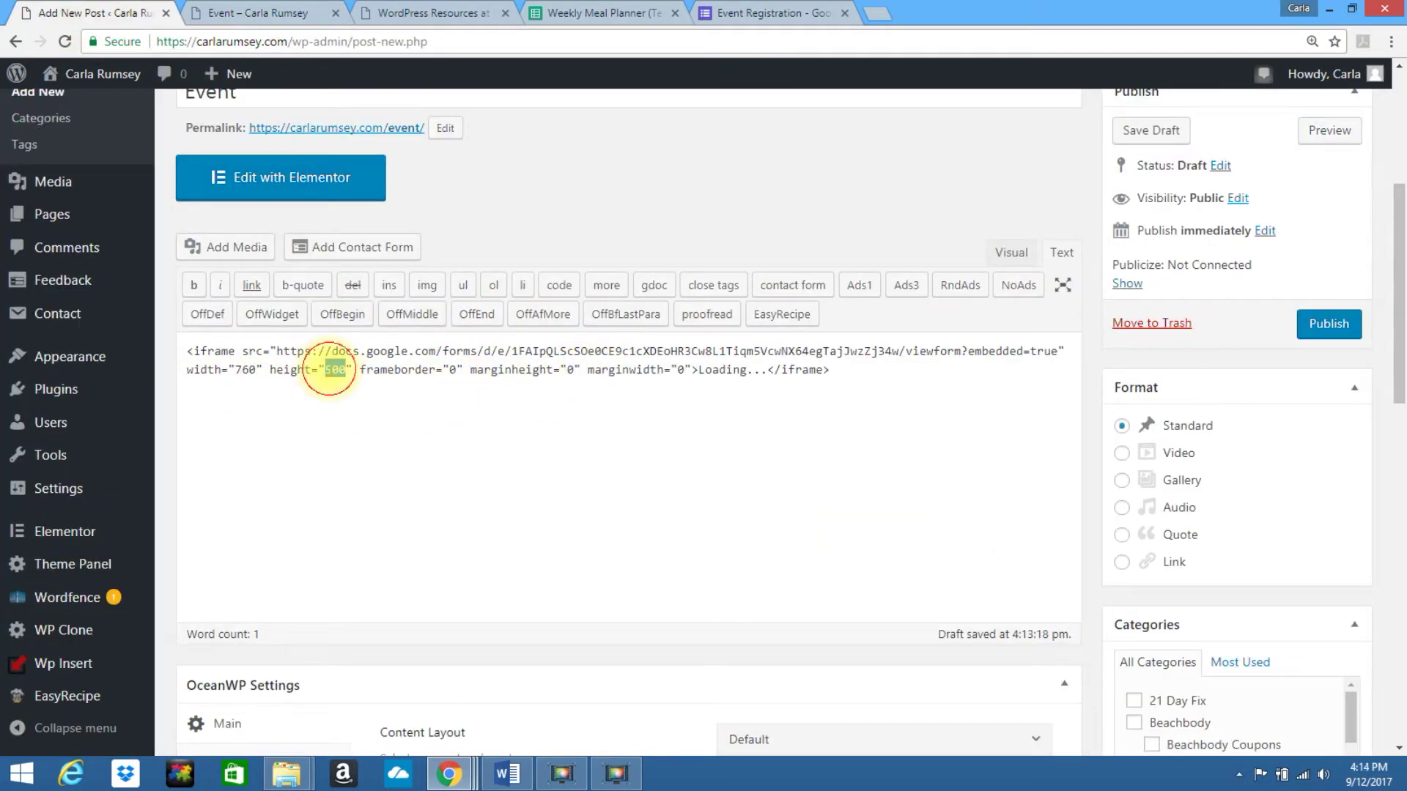
text(1700)
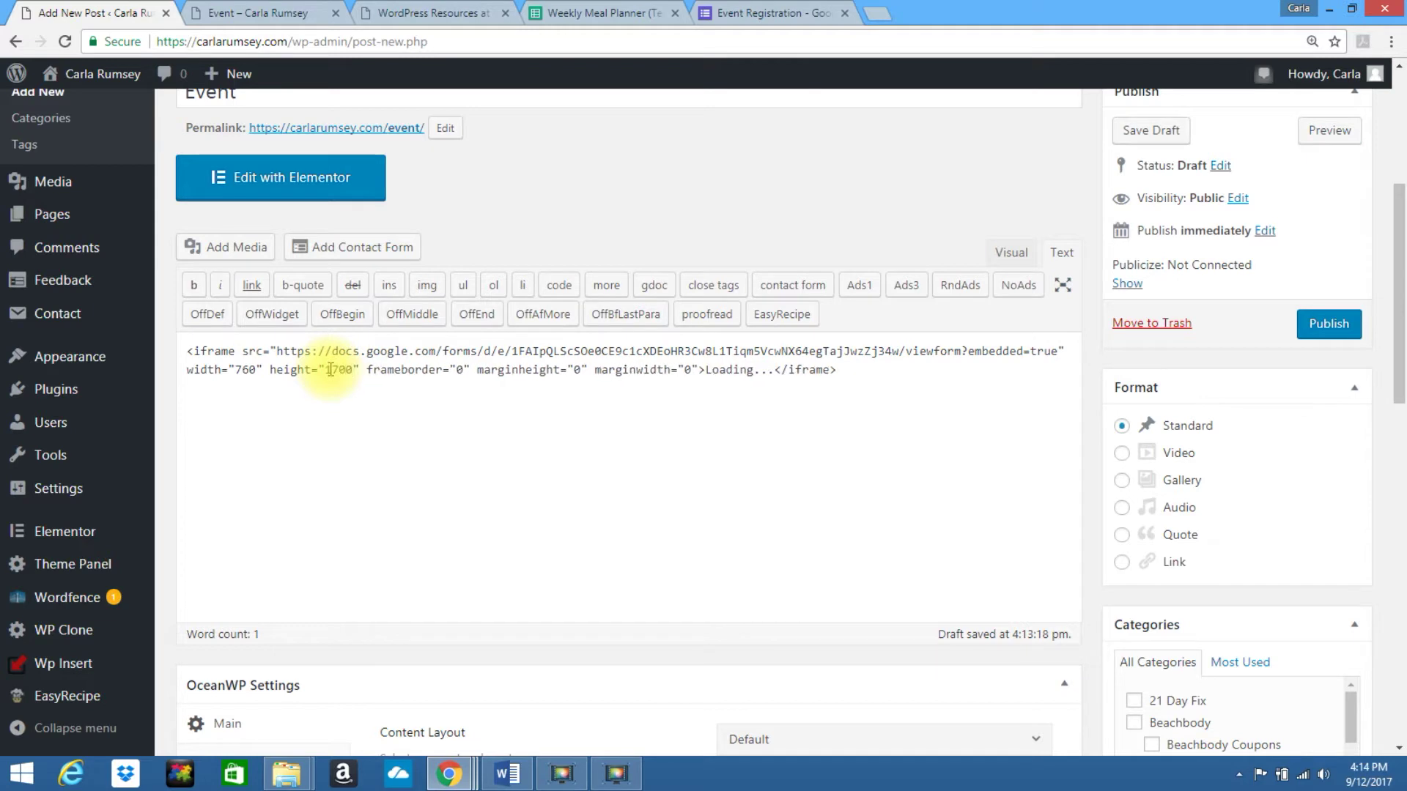
click(1329, 135)
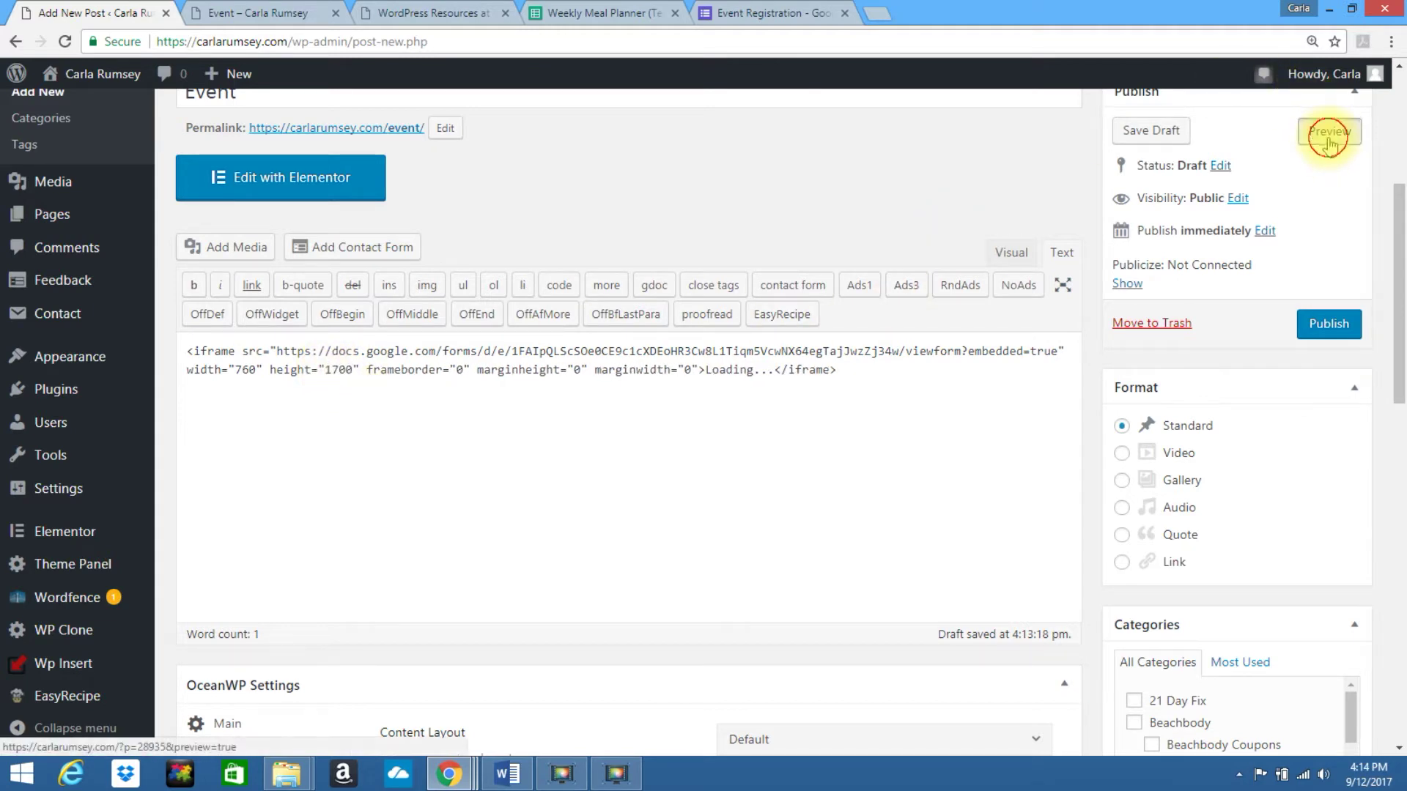
click(273, 14)
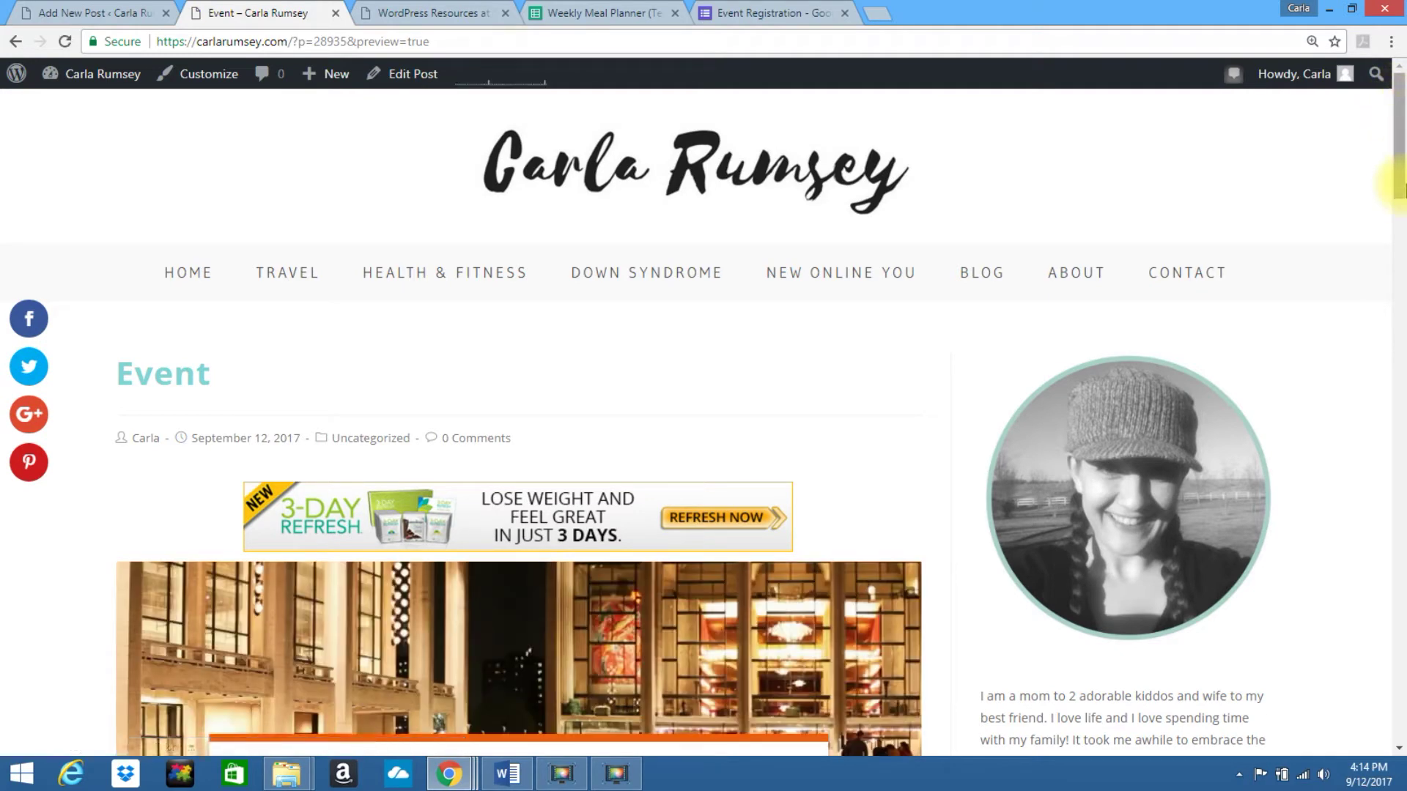
scroll(1396, 146, down, 6)
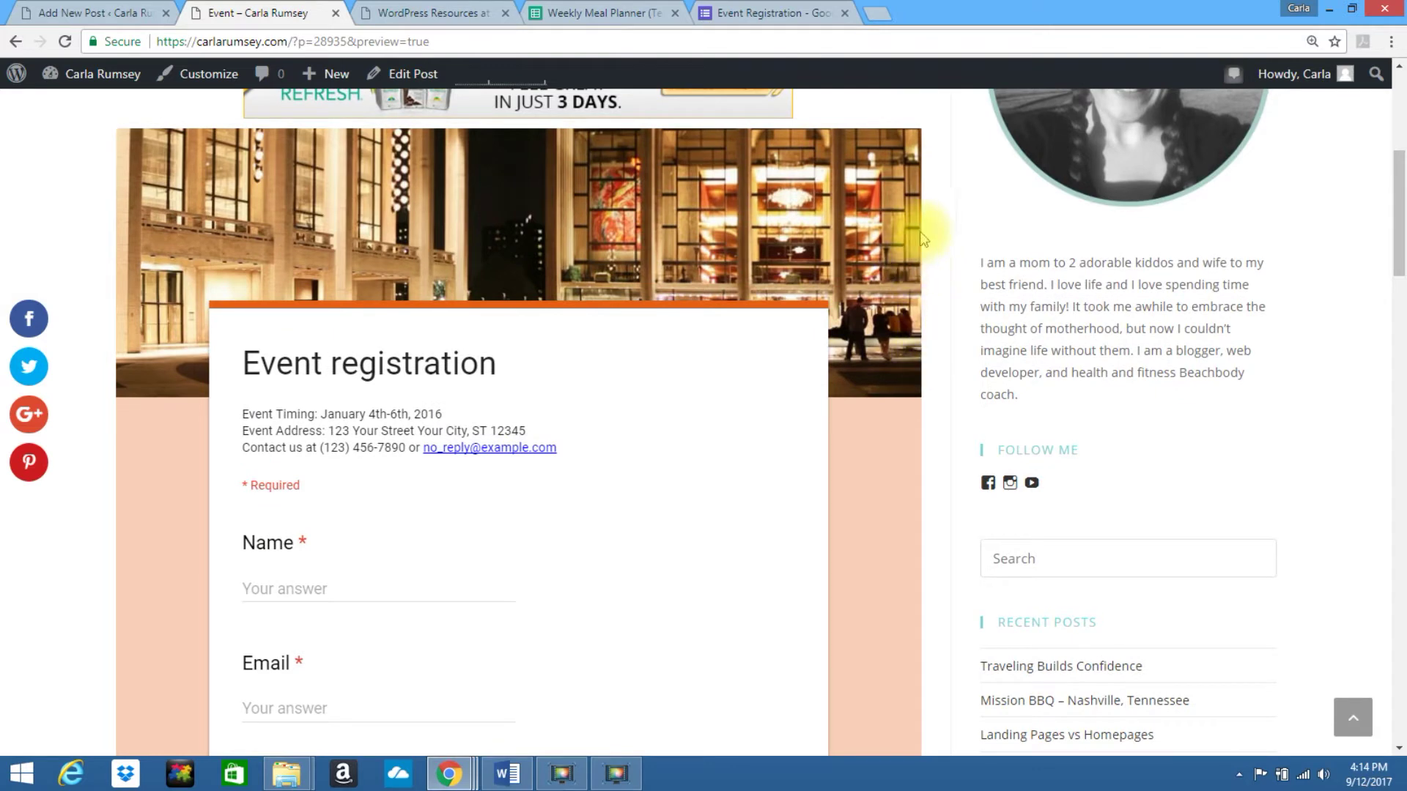
drag(1396, 194, 1401, 138)
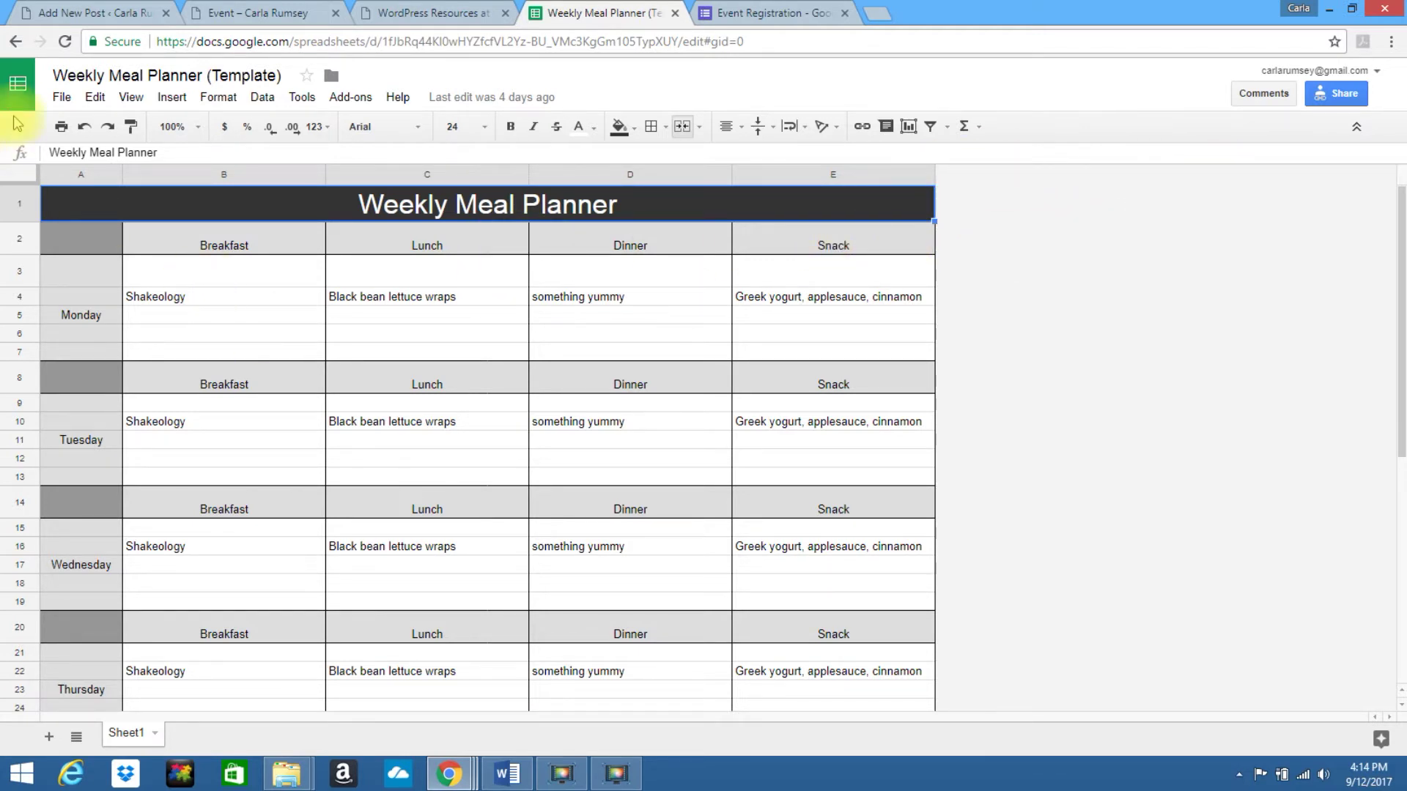
Reveal and select the meal planner's iframe code under File > Publish to the web > Embed
click(62, 99)
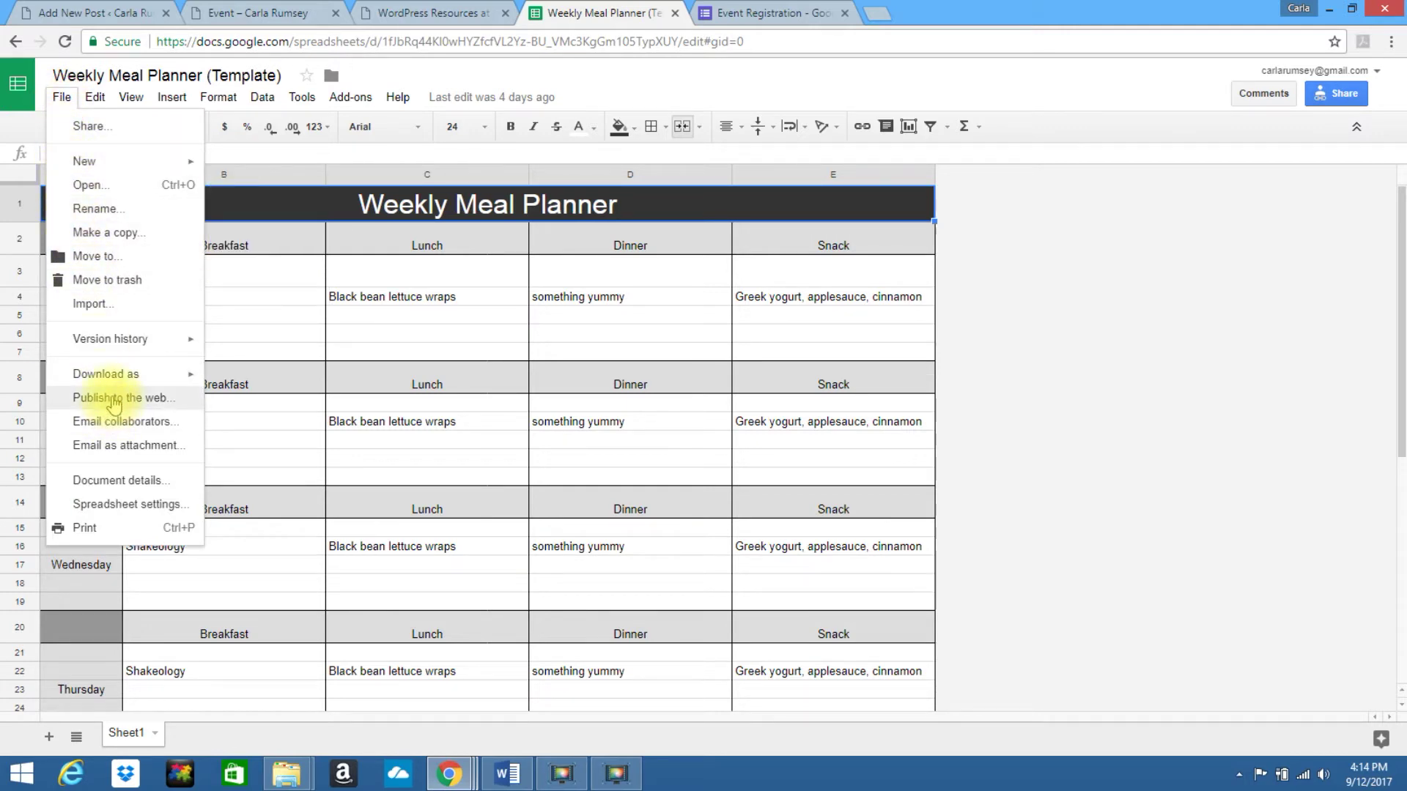
click(113, 400)
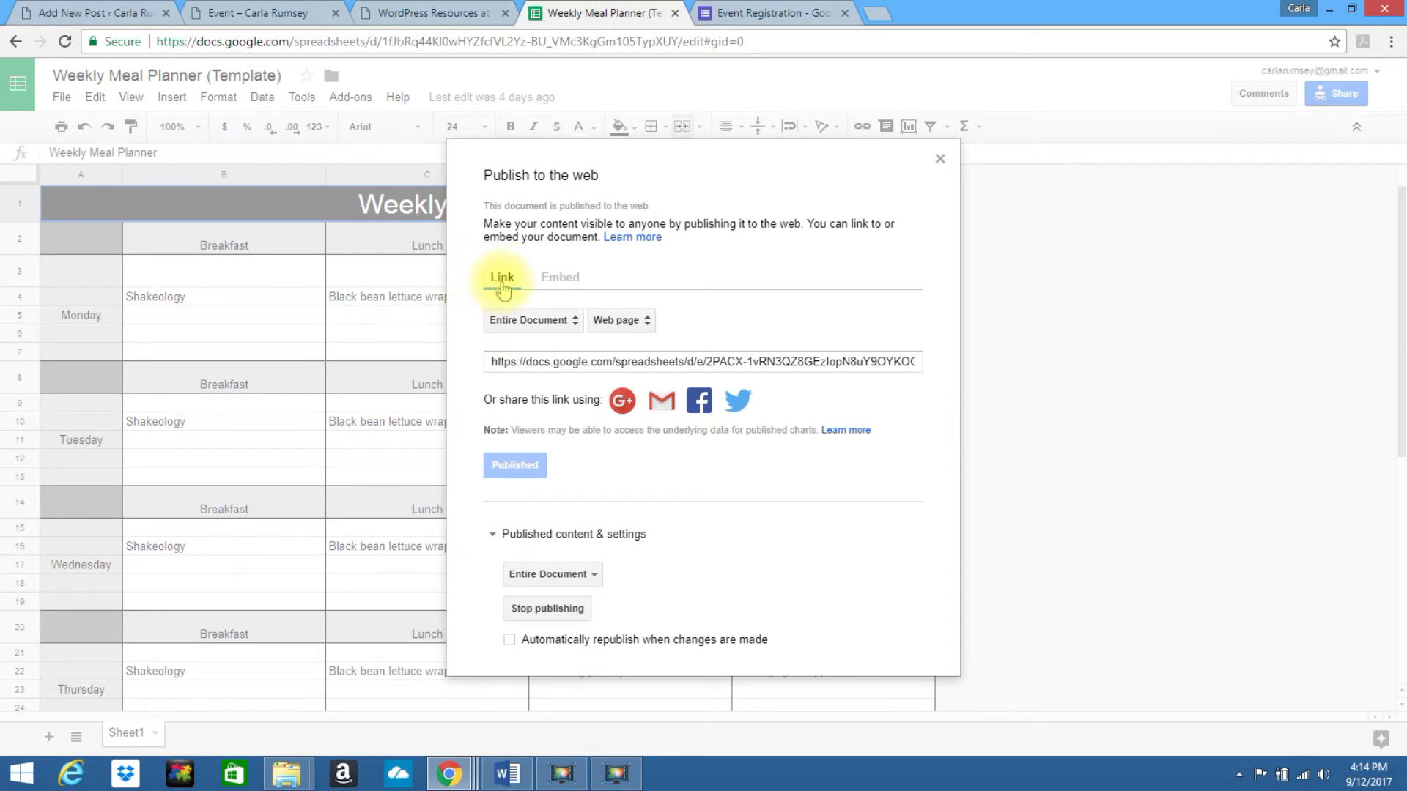
click(567, 286)
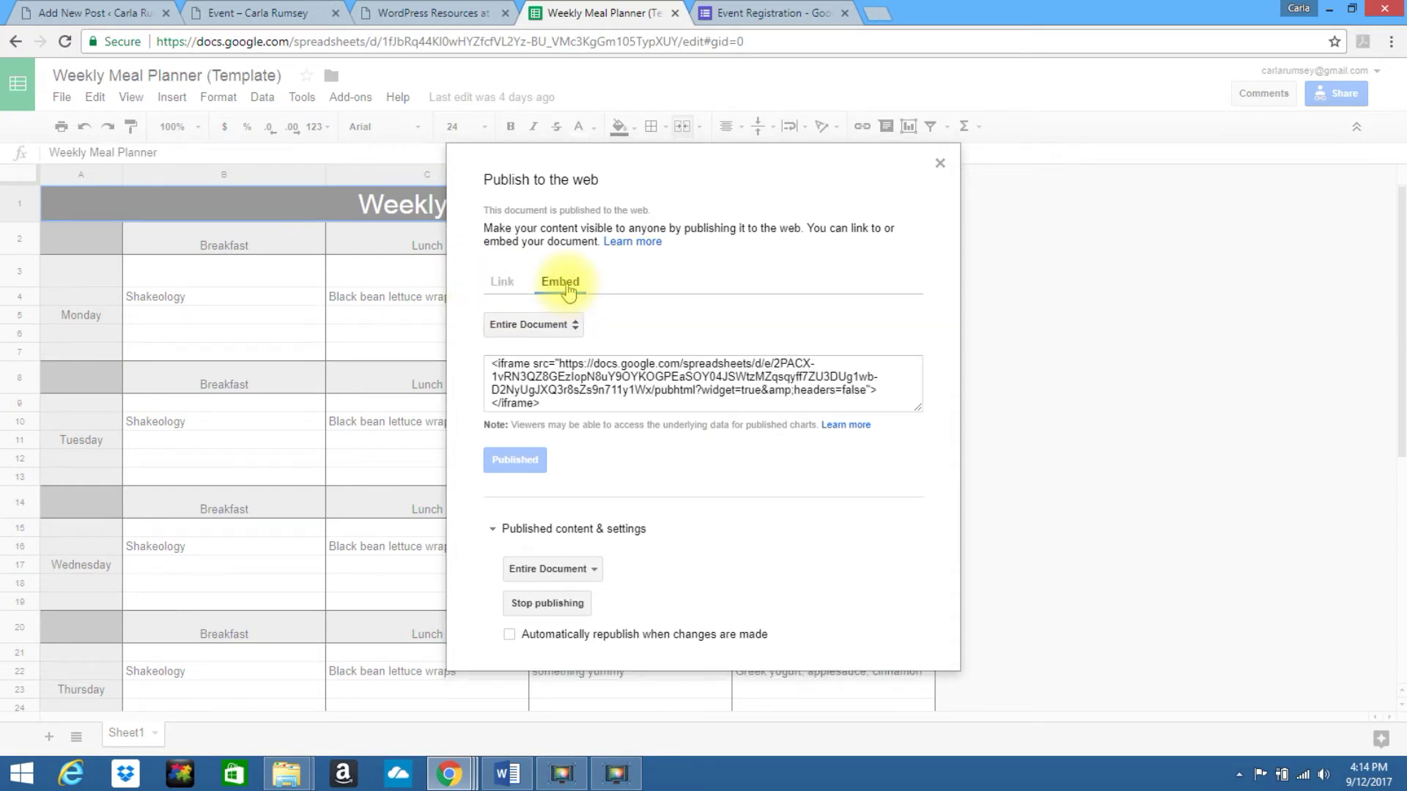
click(517, 392)
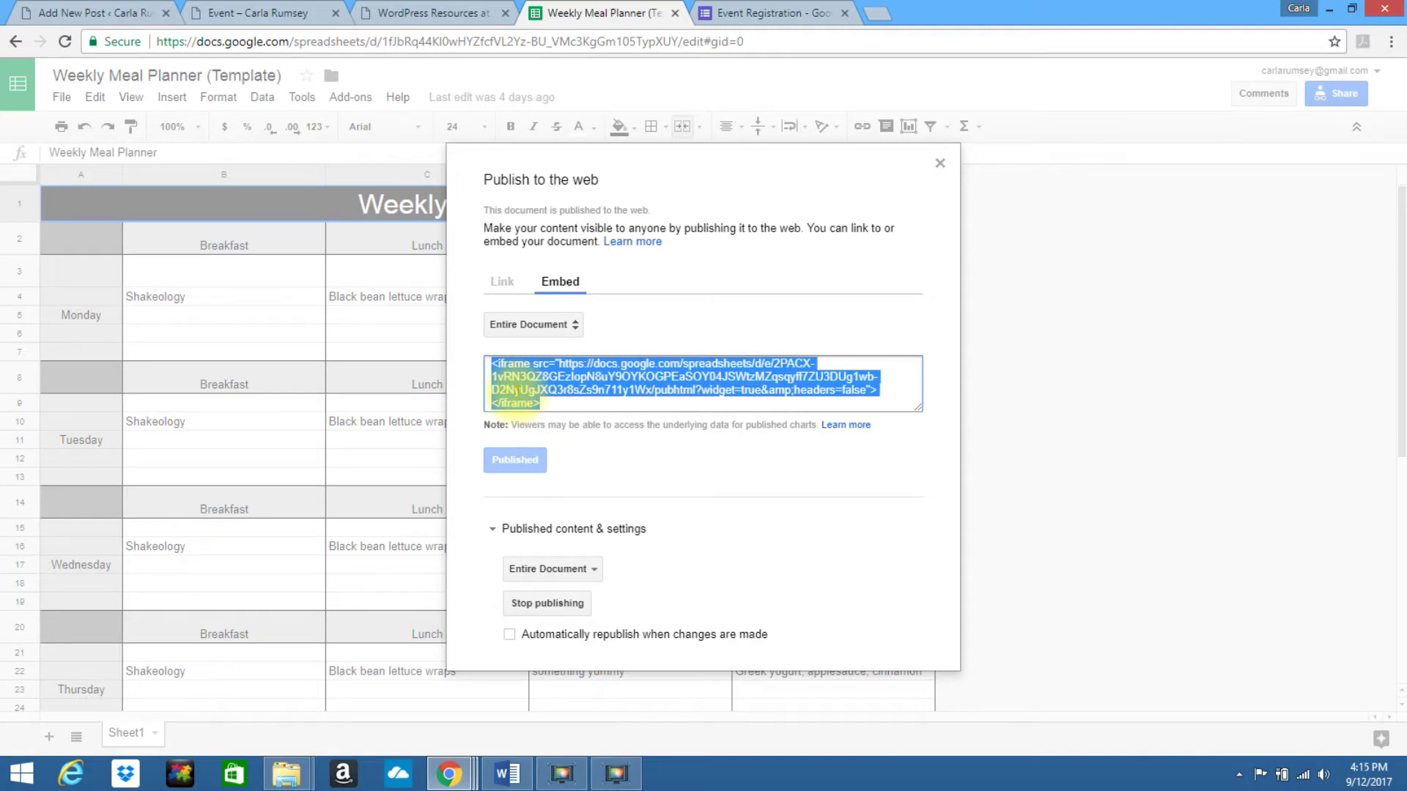
click(253, 14)
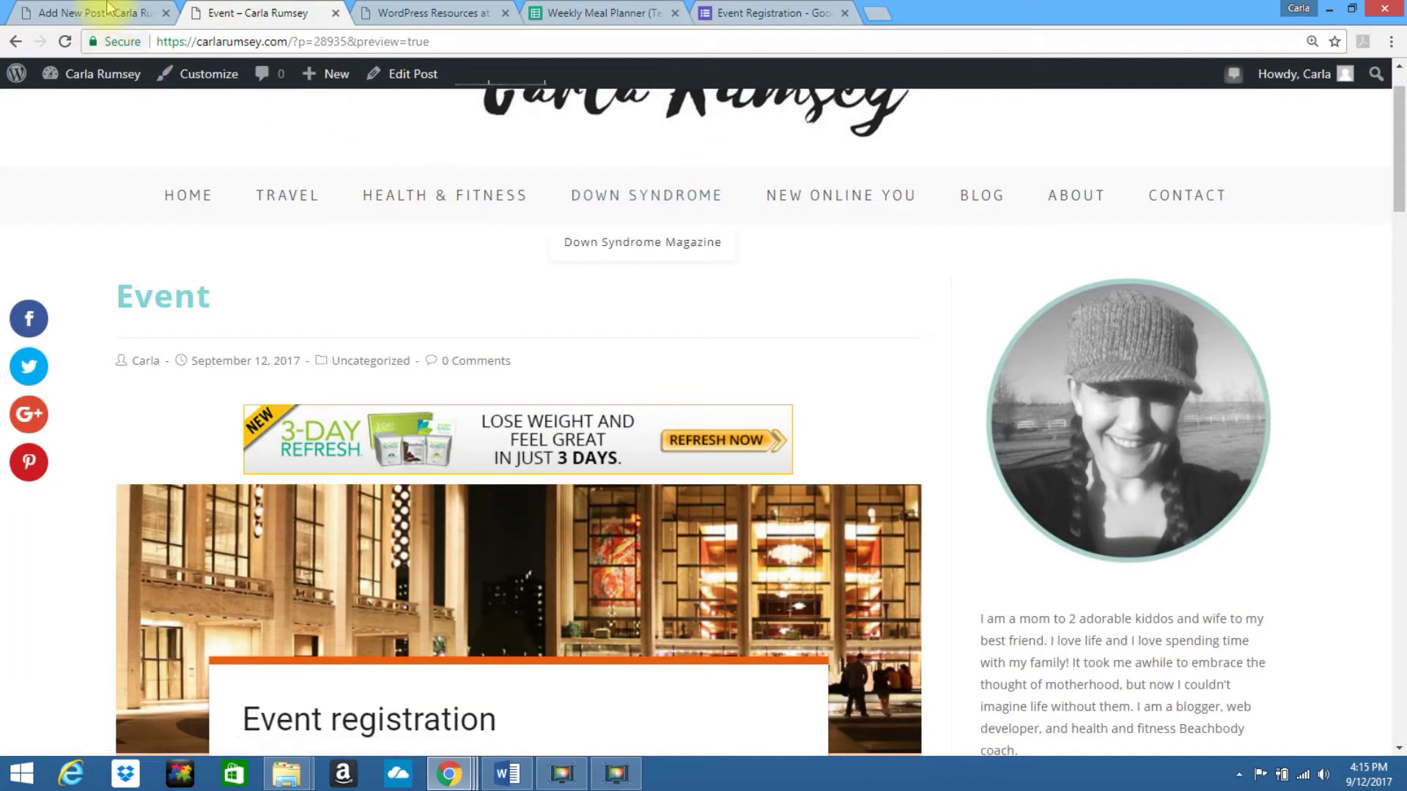
Replace the old form iframe in the post with the meal planner embed code
click(85, 13)
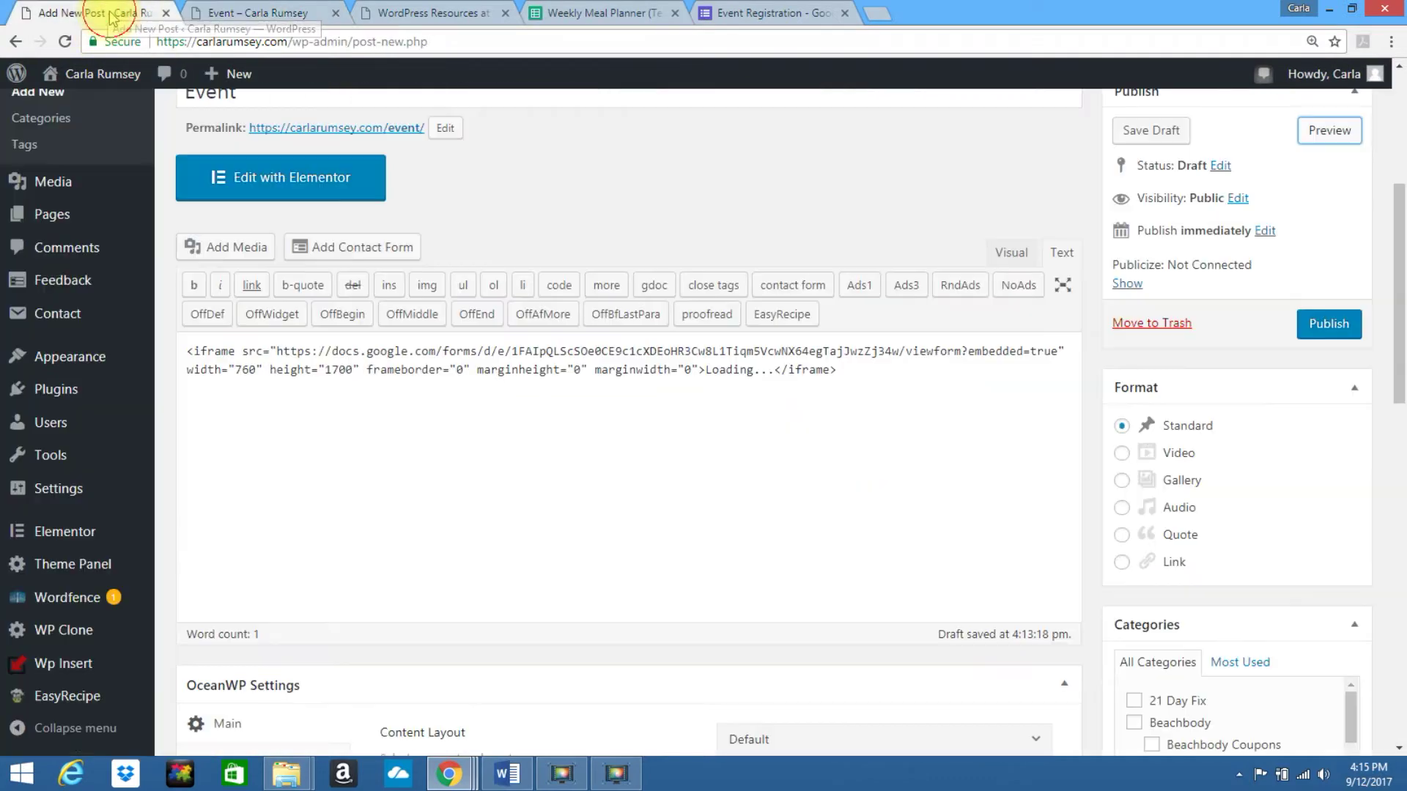
triple_click(420, 366)
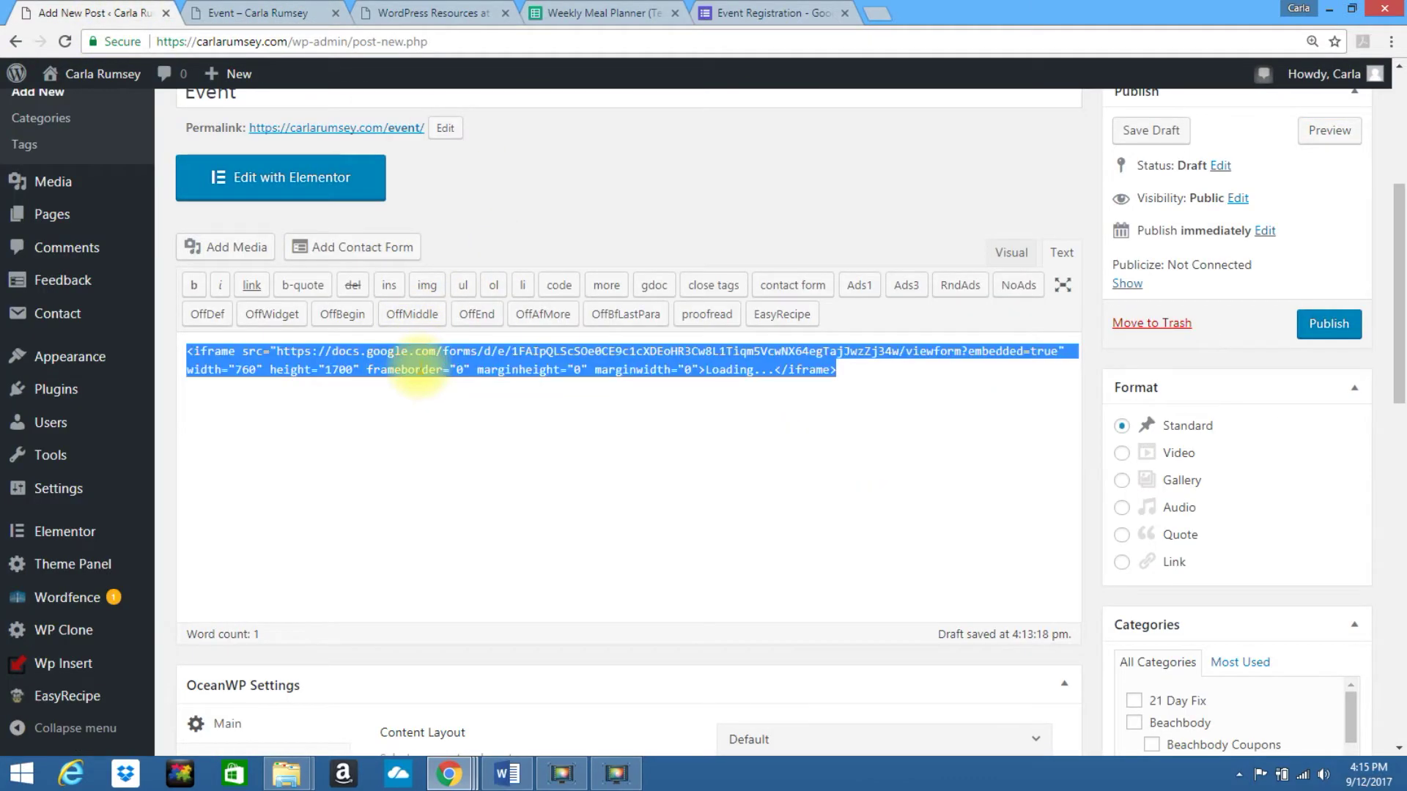
key(Delete)
text(<iframe src="https://docs.google.com/spreadsheets/d/e/2PACX-1vRN3QZ8GEzIopN8uY9OYKOGPEaSOY04JSWtzMZqsqyff7ZU3DUg1wb-D2NyUgJXQ3r8sZs9n711y1Wx/pubhtml?widget=true&amp;headers=false"></iframe>)
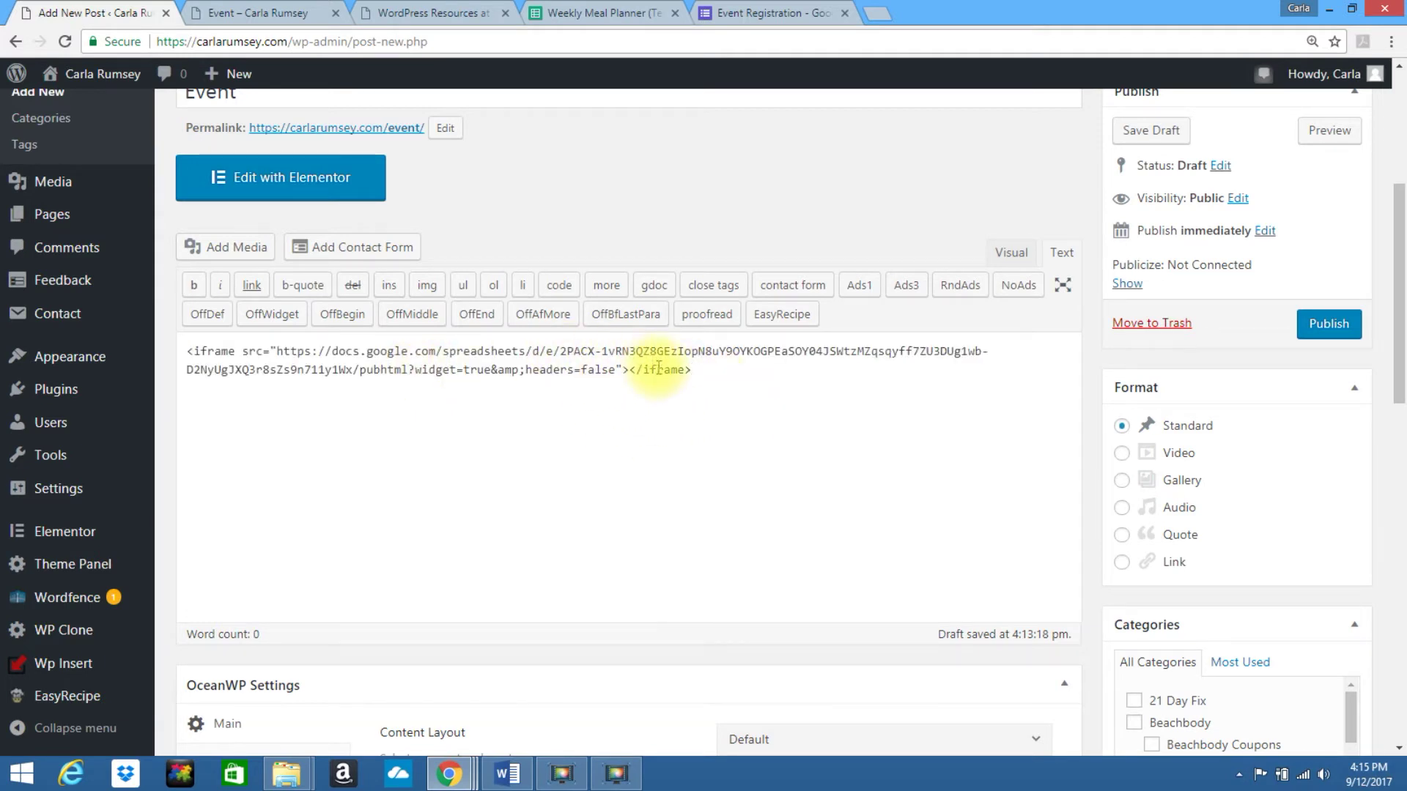
Preview the post and inspect the small embedded meal planner spreadsheet
click(1323, 142)
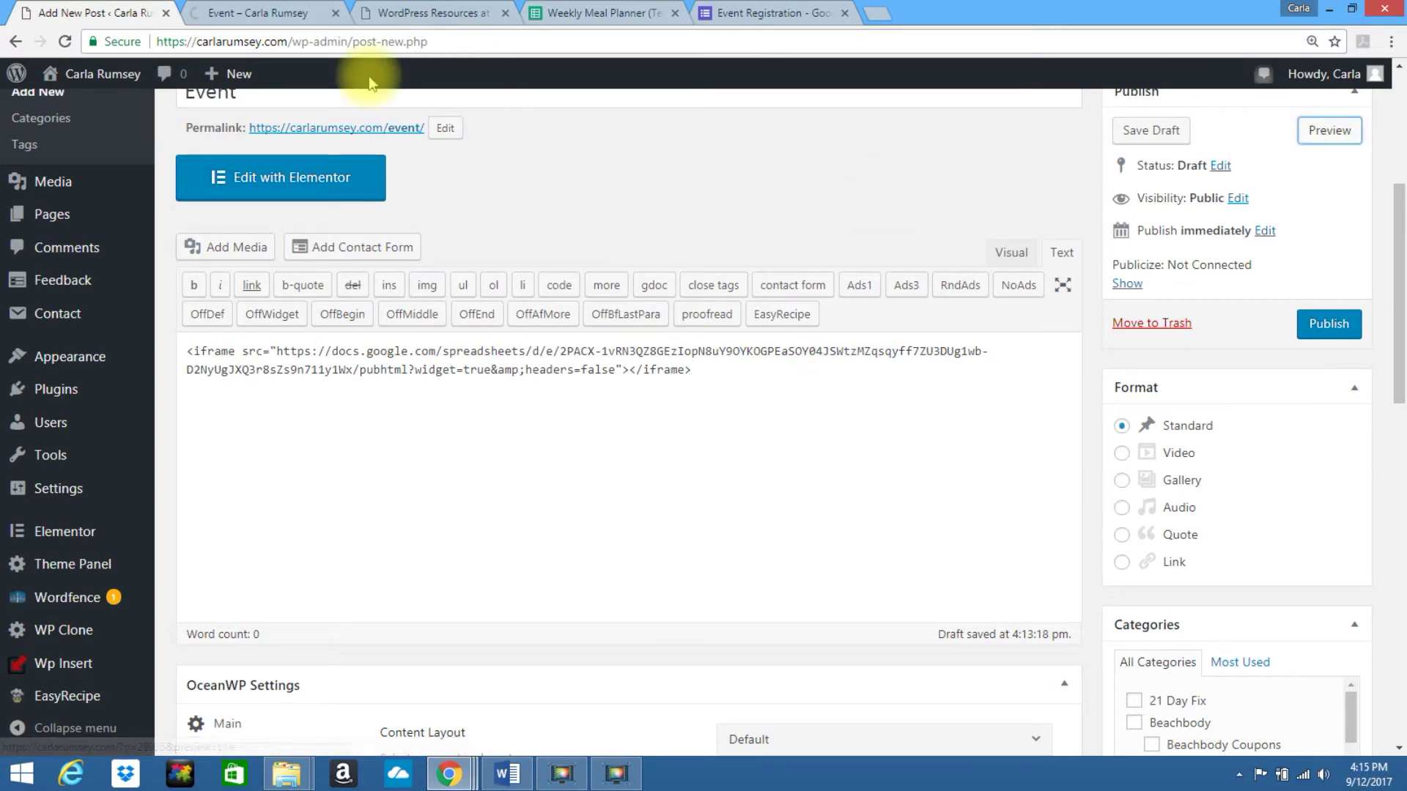
click(272, 14)
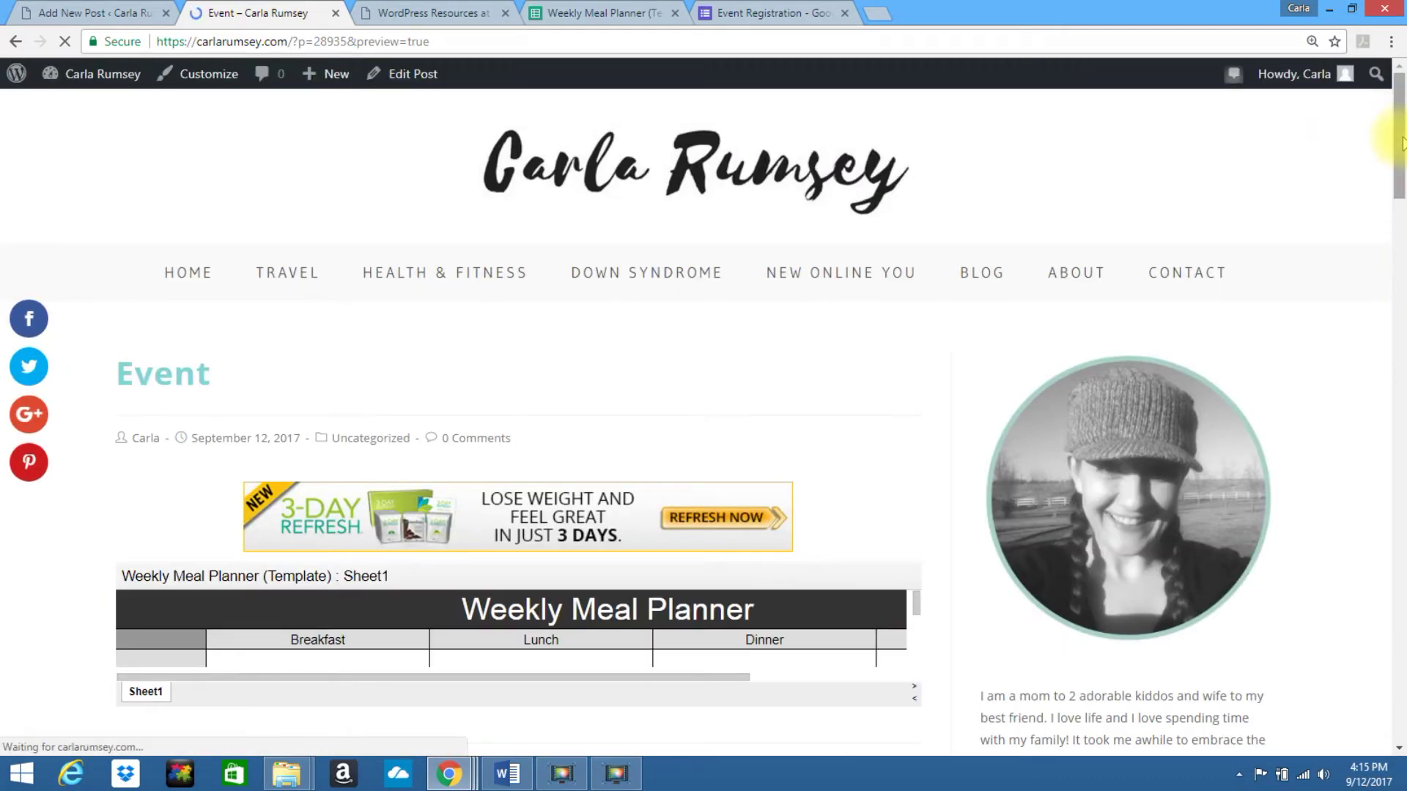
drag(1400, 147, 1400, 209)
mouse_move(918, 270)
mouse_down()
mouse_move(915, 314)
mouse_move(925, 262)
mouse_up()
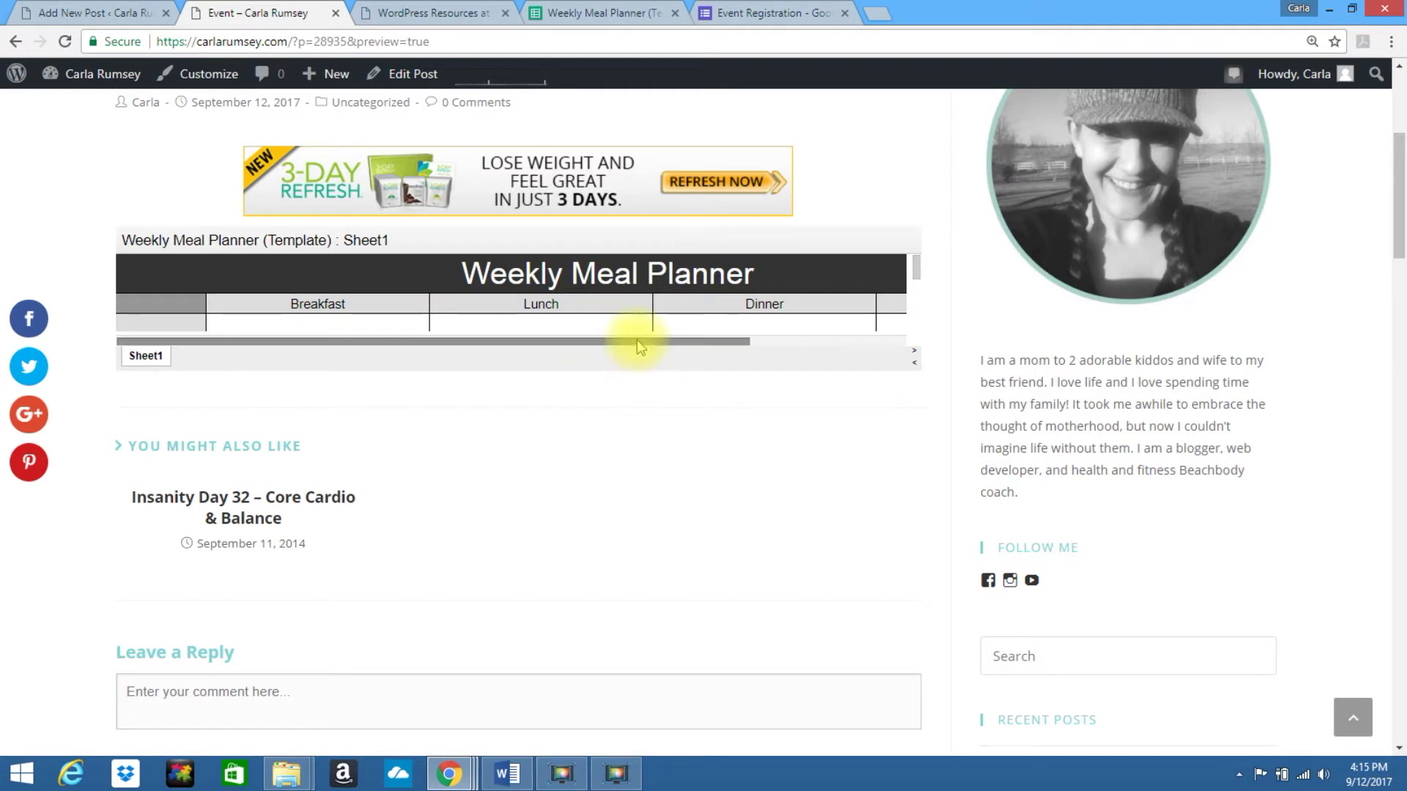
drag(636, 340, 527, 351)
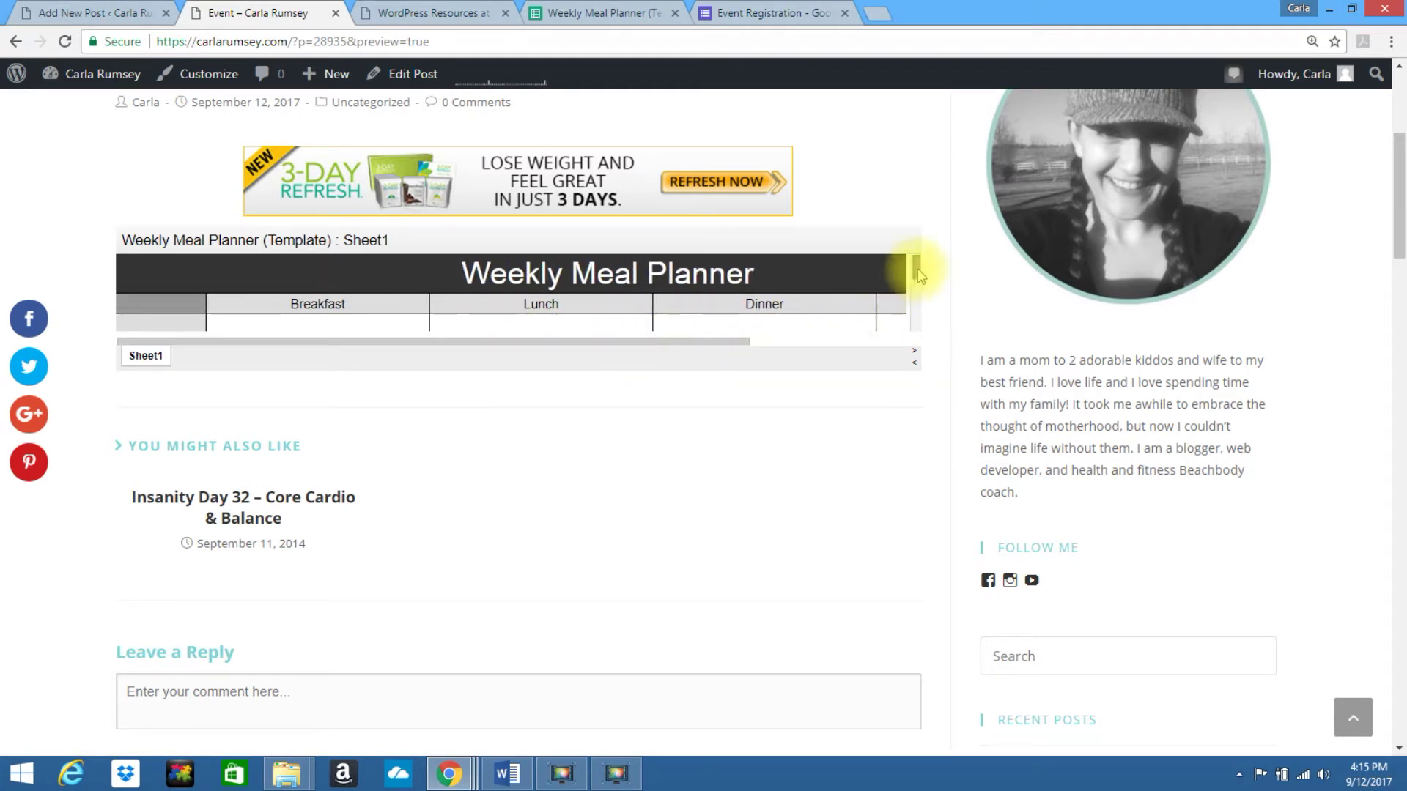
mouse_move(919, 275)
mouse_down()
mouse_move(920, 328)
mouse_move(914, 263)
mouse_up()
drag(677, 342, 715, 345)
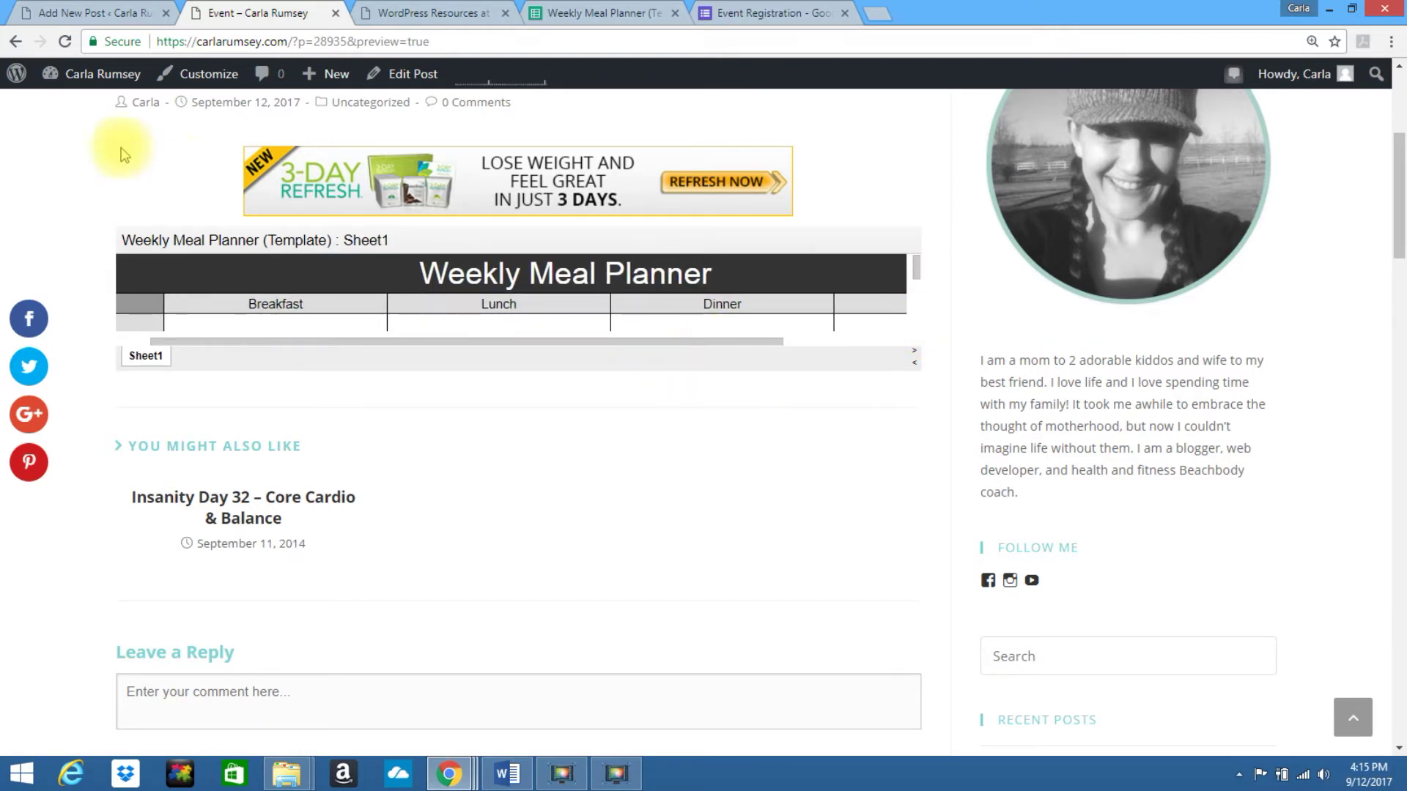
click(95, 14)
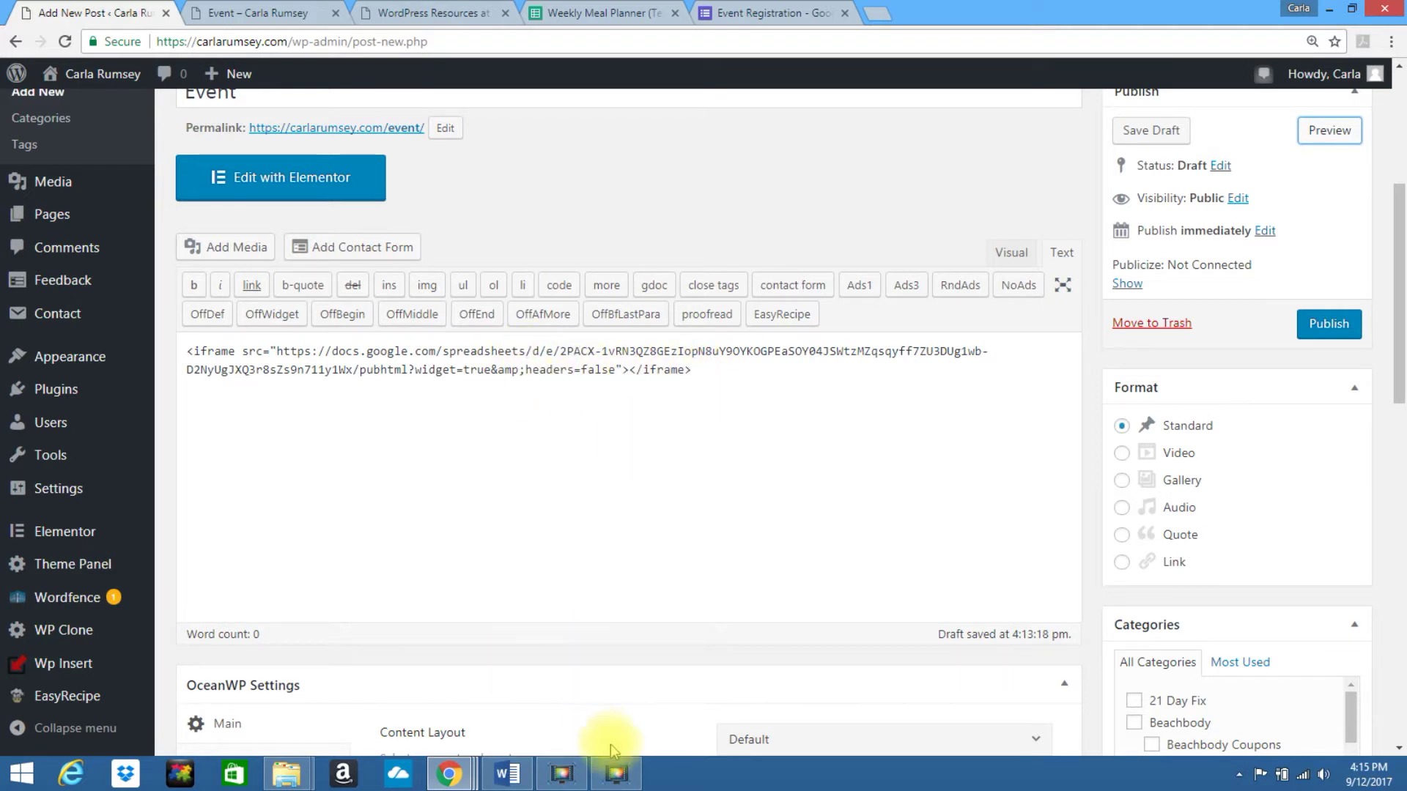
Paste the width 1000, height 800, zero frameborder and margin attributes from Word over the closing iframe tag
click(501, 778)
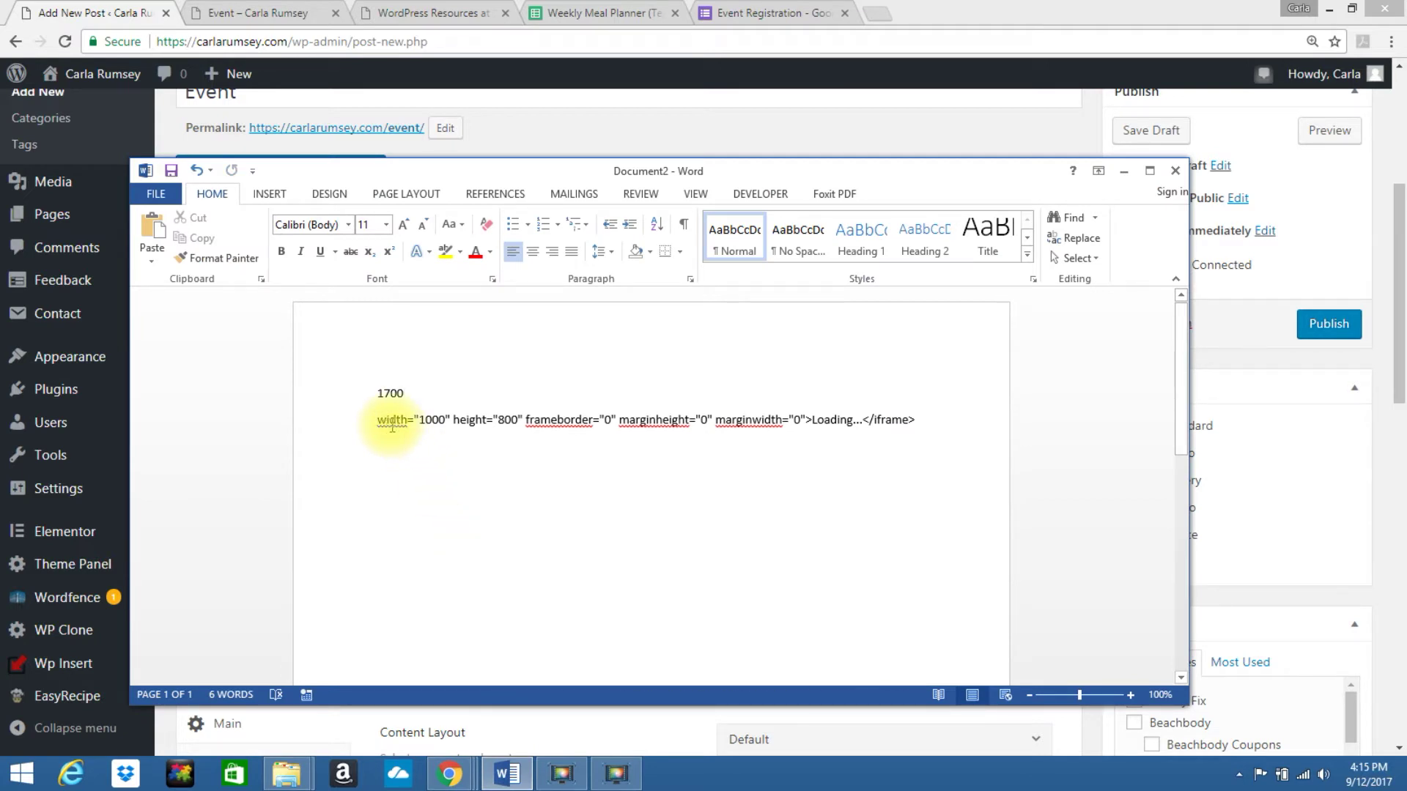
drag(375, 421, 920, 419)
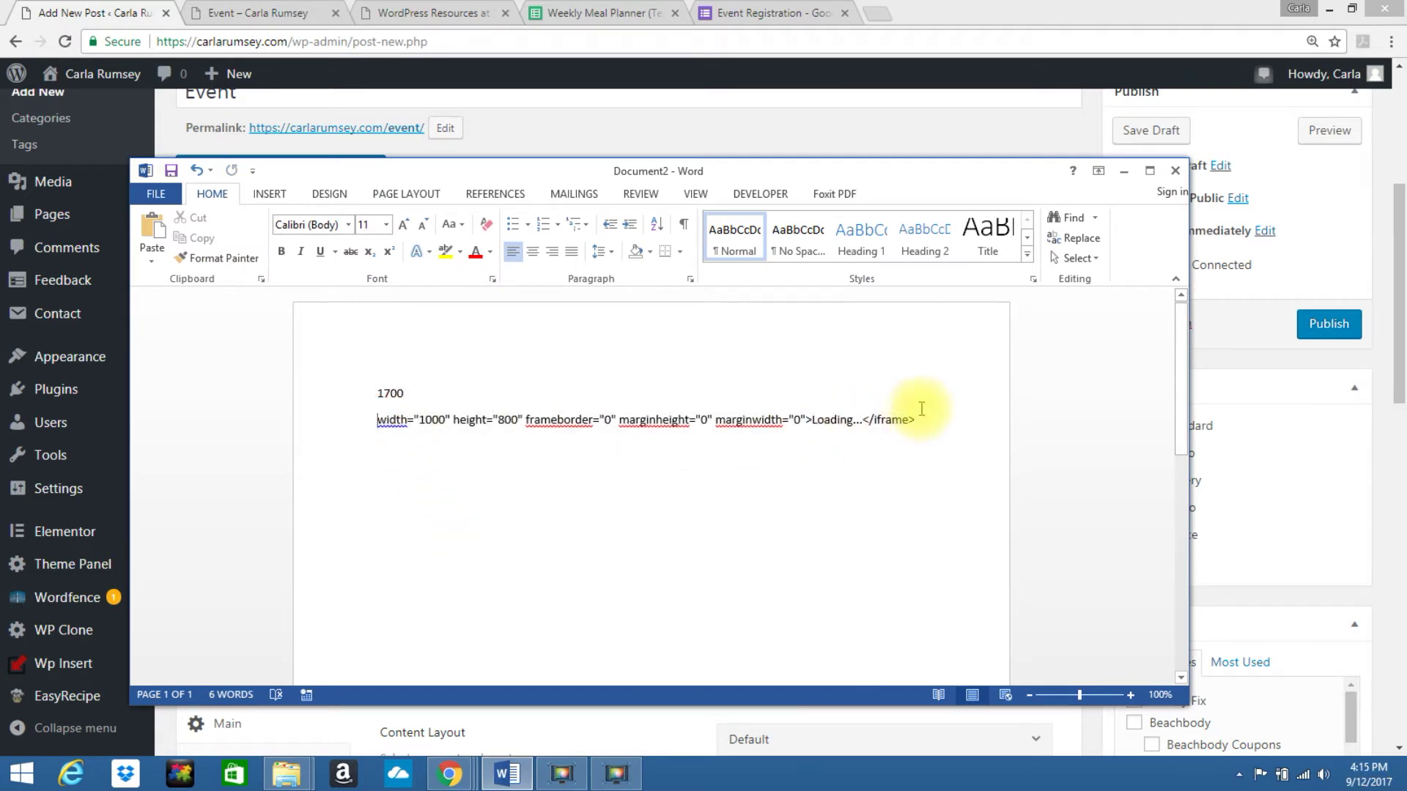
triple_click(921, 419)
key(ctrl+c)
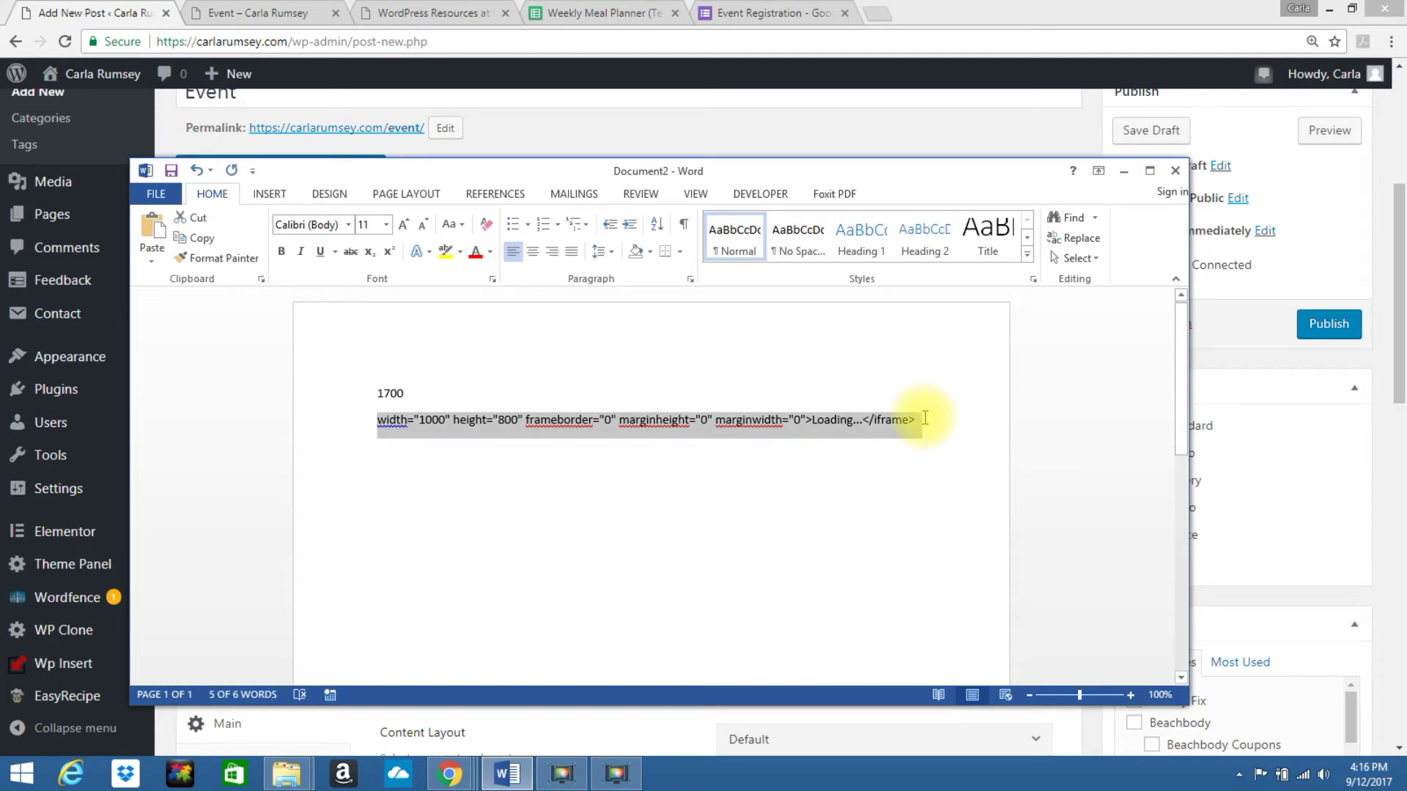
click(728, 125)
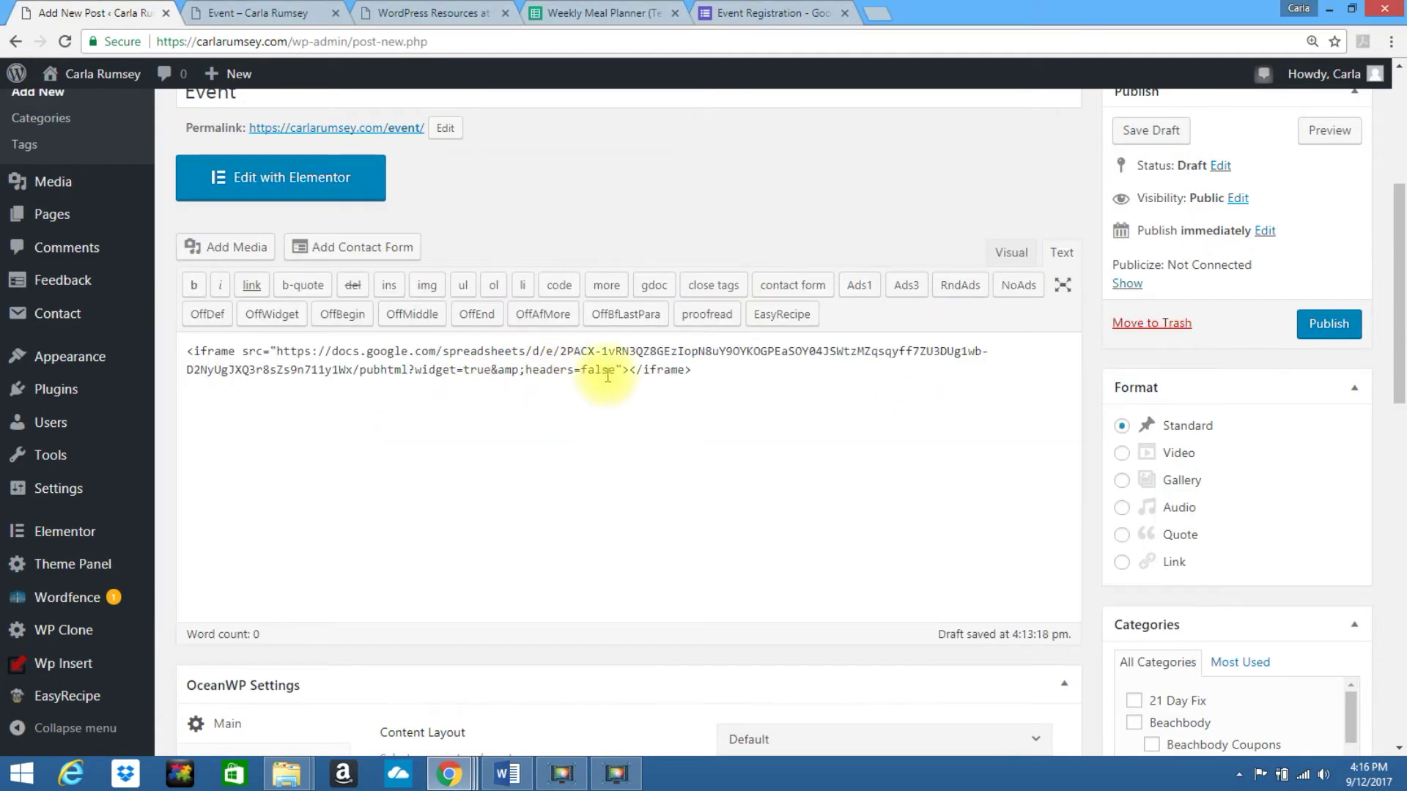
drag(622, 370, 663, 375)
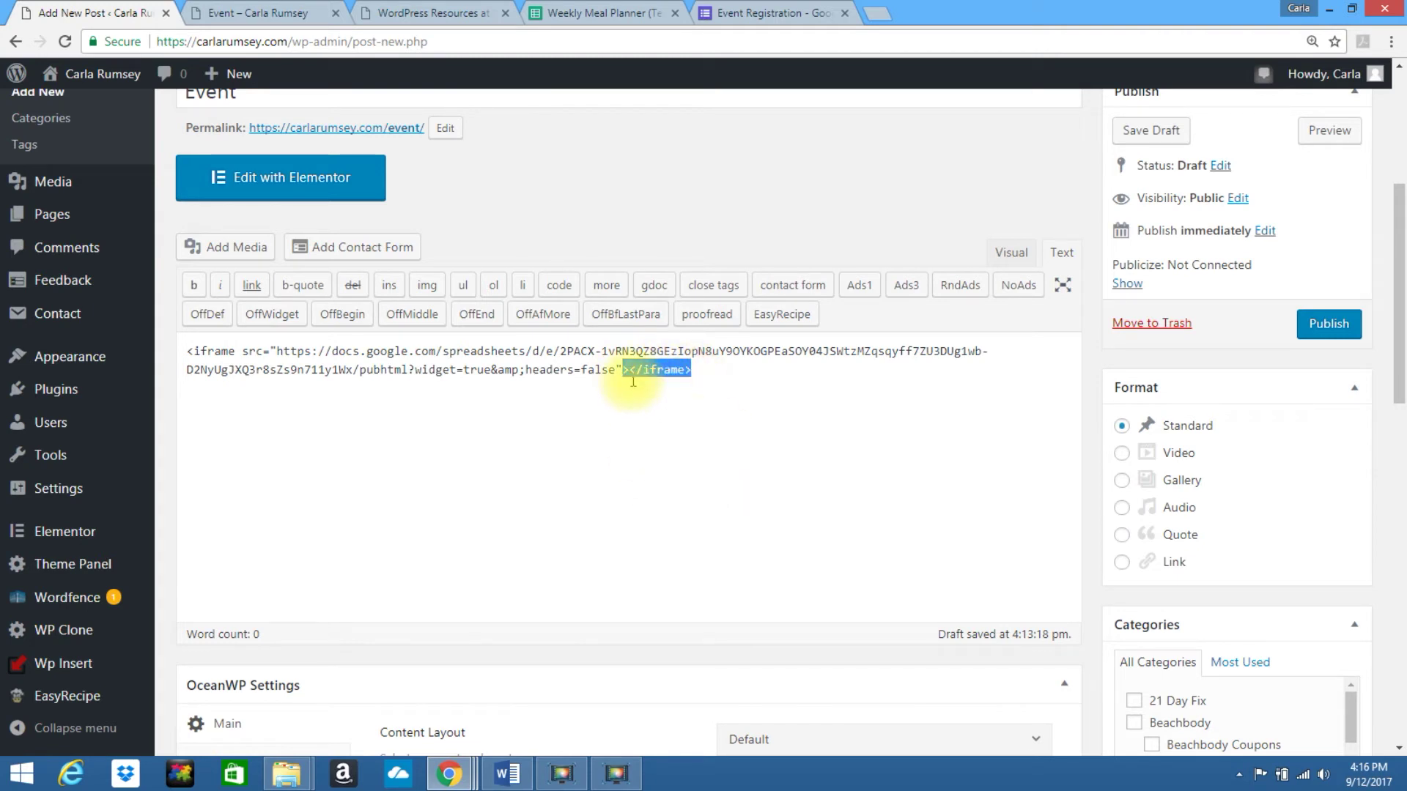
key(ctrl+v)
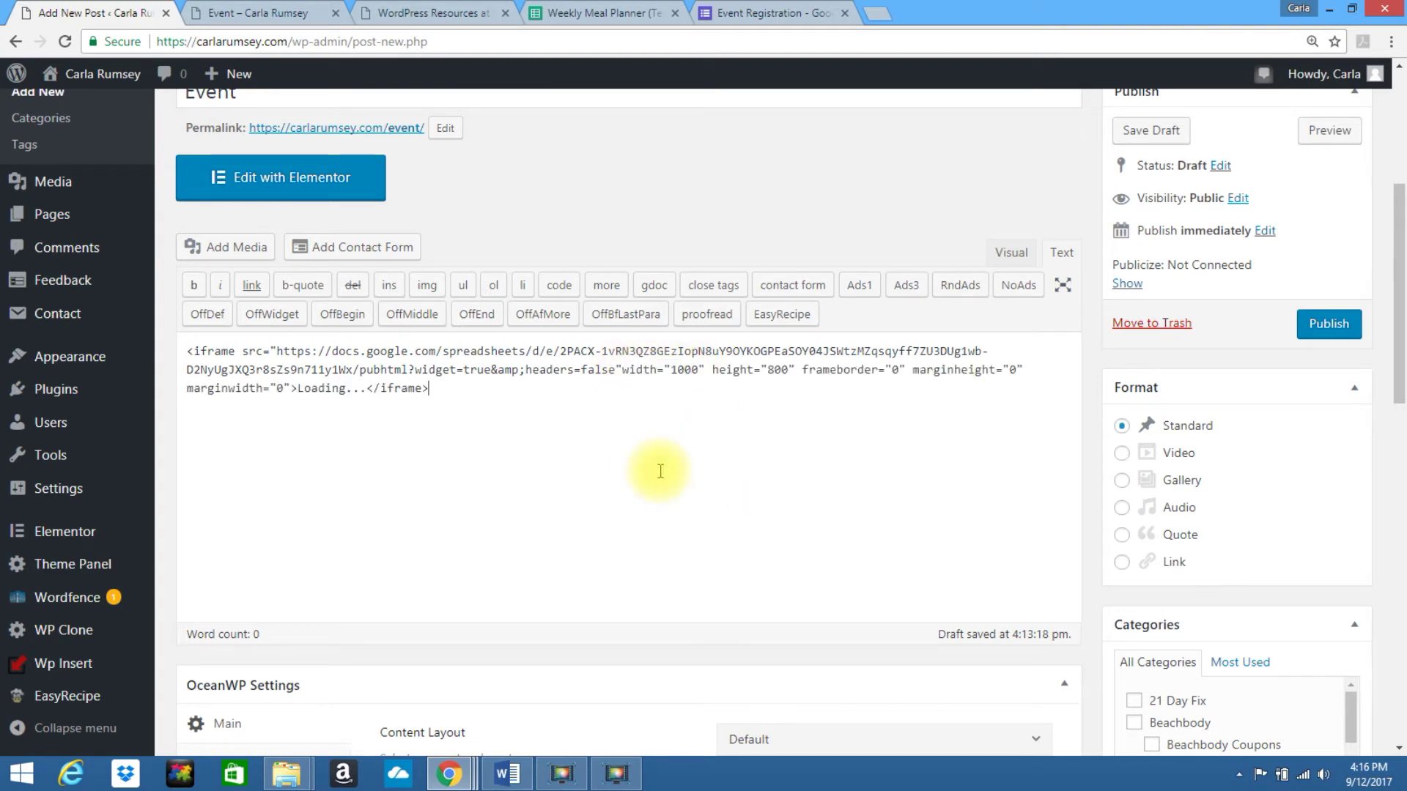
click(627, 370)
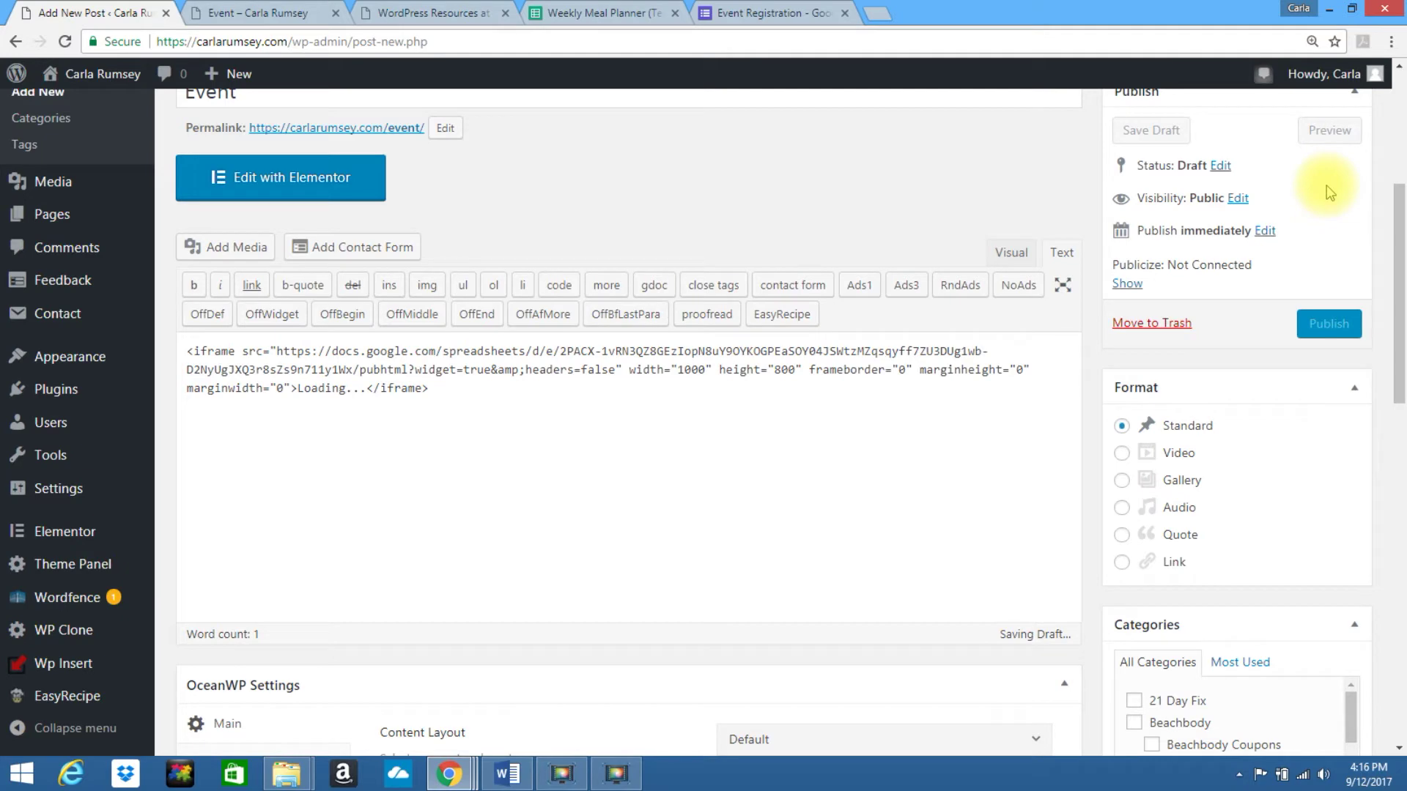
click(1325, 135)
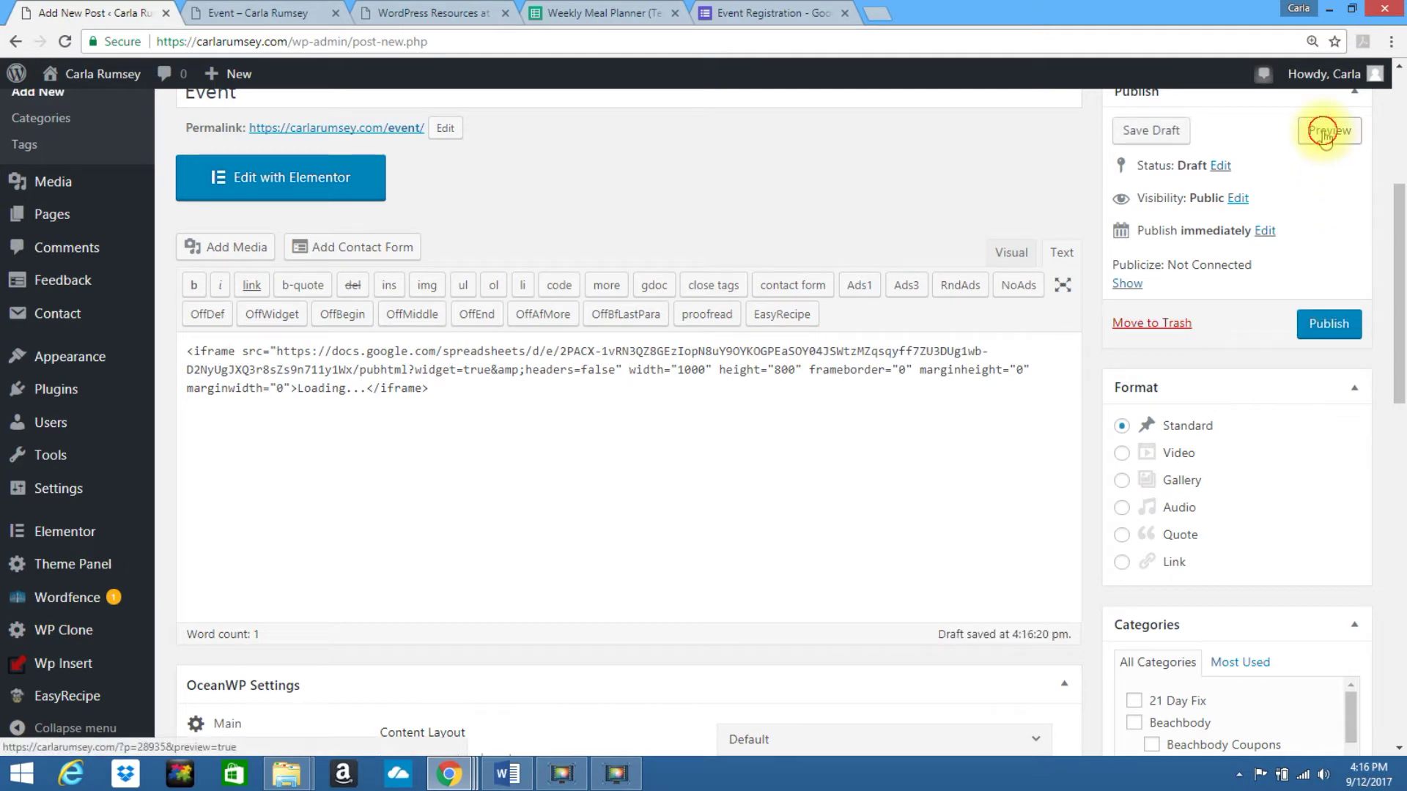
click(276, 16)
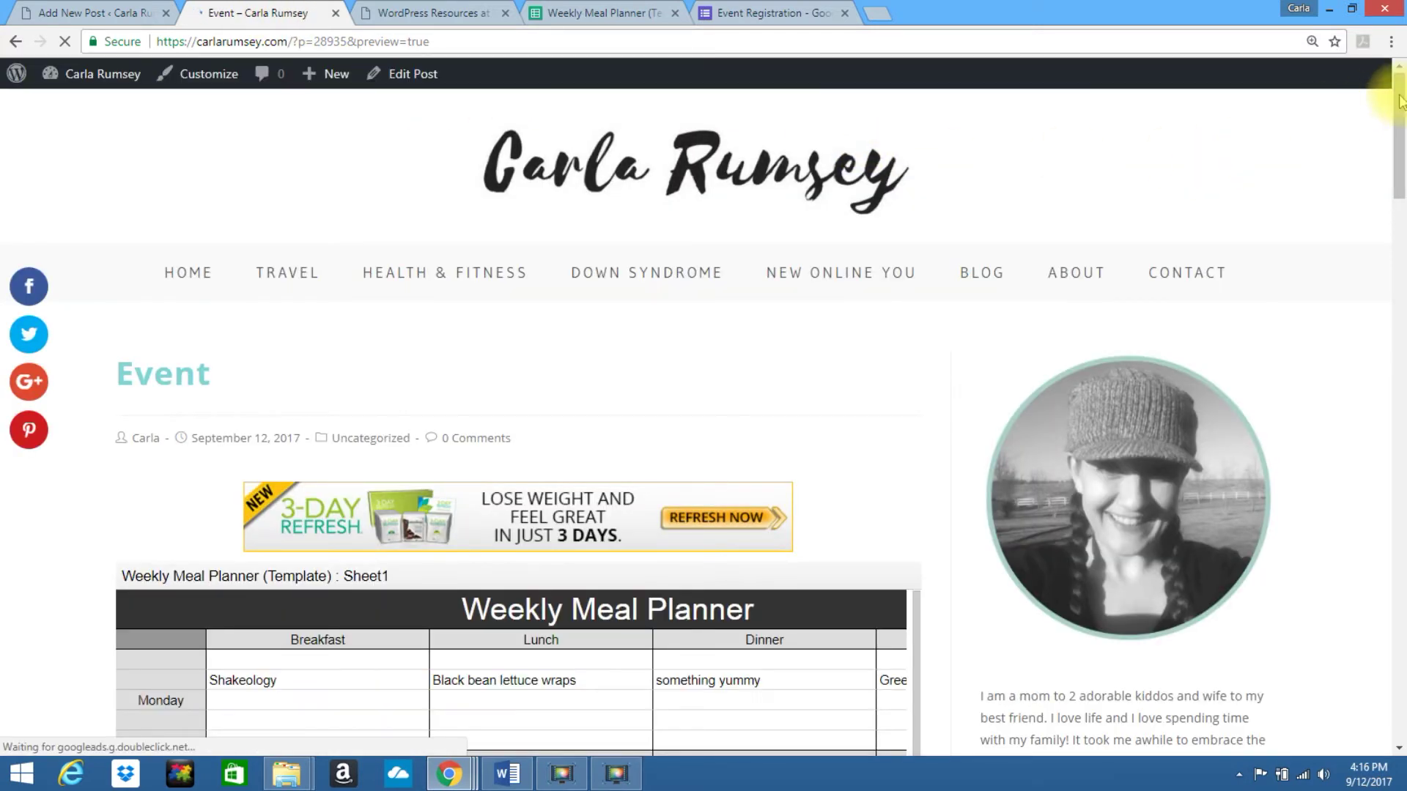
scroll(1401, 125, down, 3)
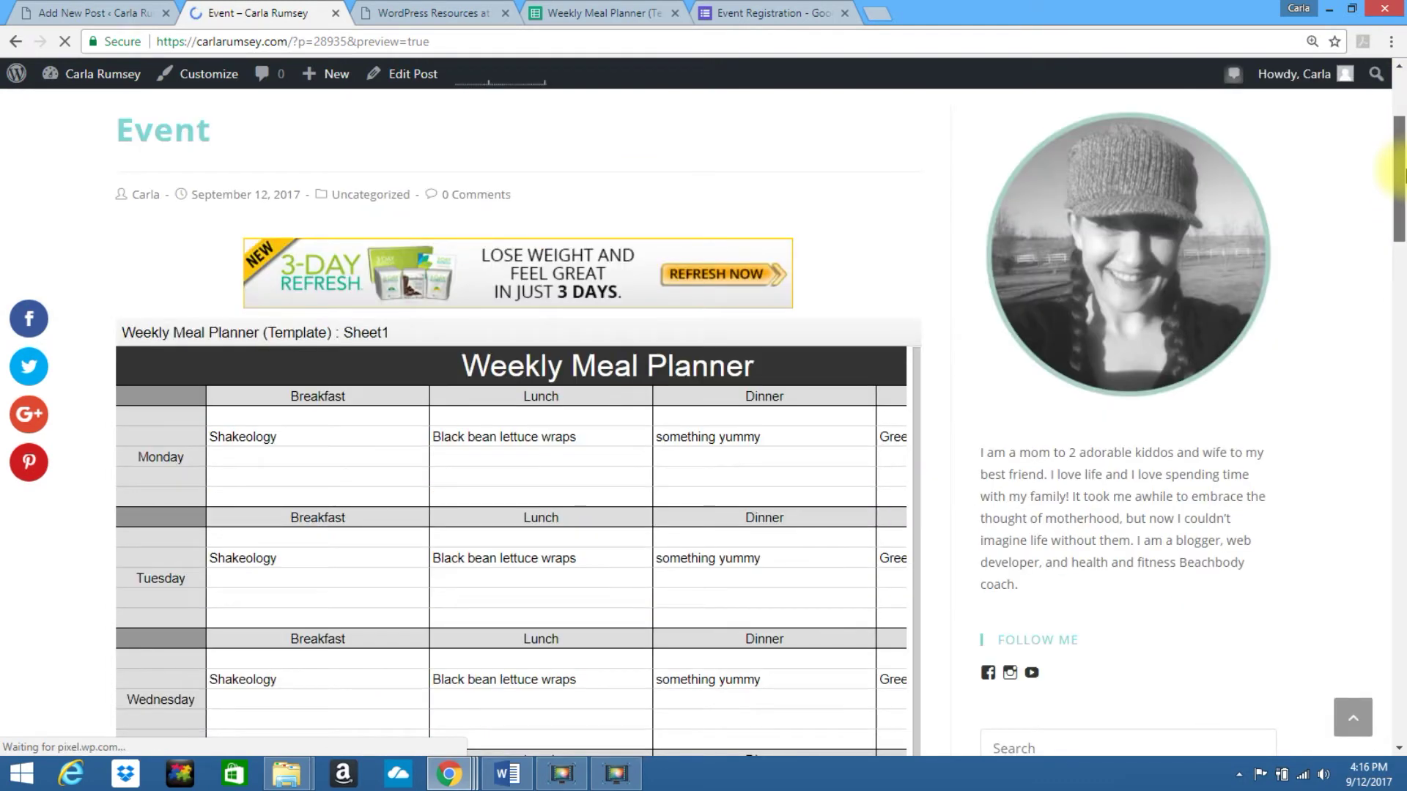
scroll(1396, 187, down, 4)
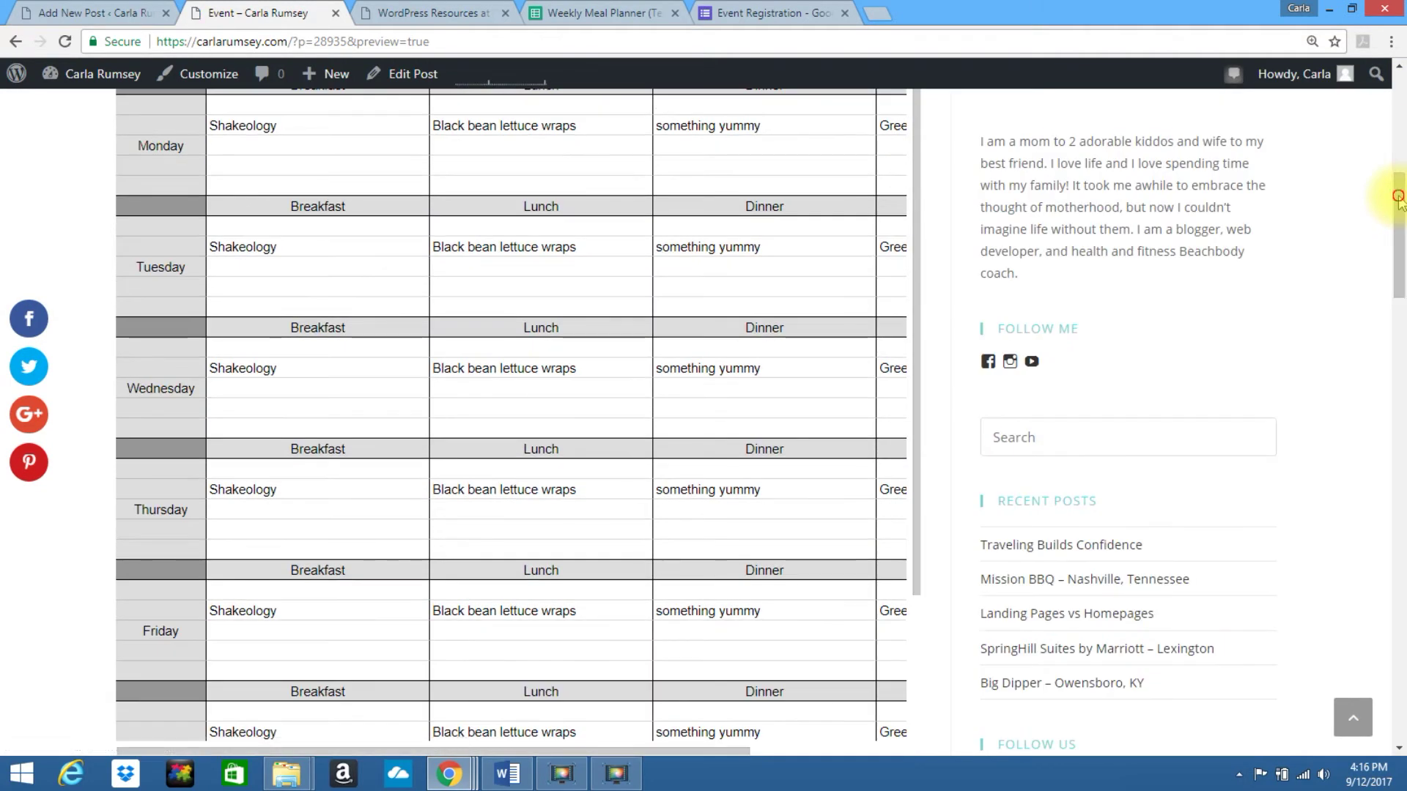
scroll(1399, 220, down, 3)
scroll(1403, 249, down, 1)
drag(1403, 249, 1401, 169)
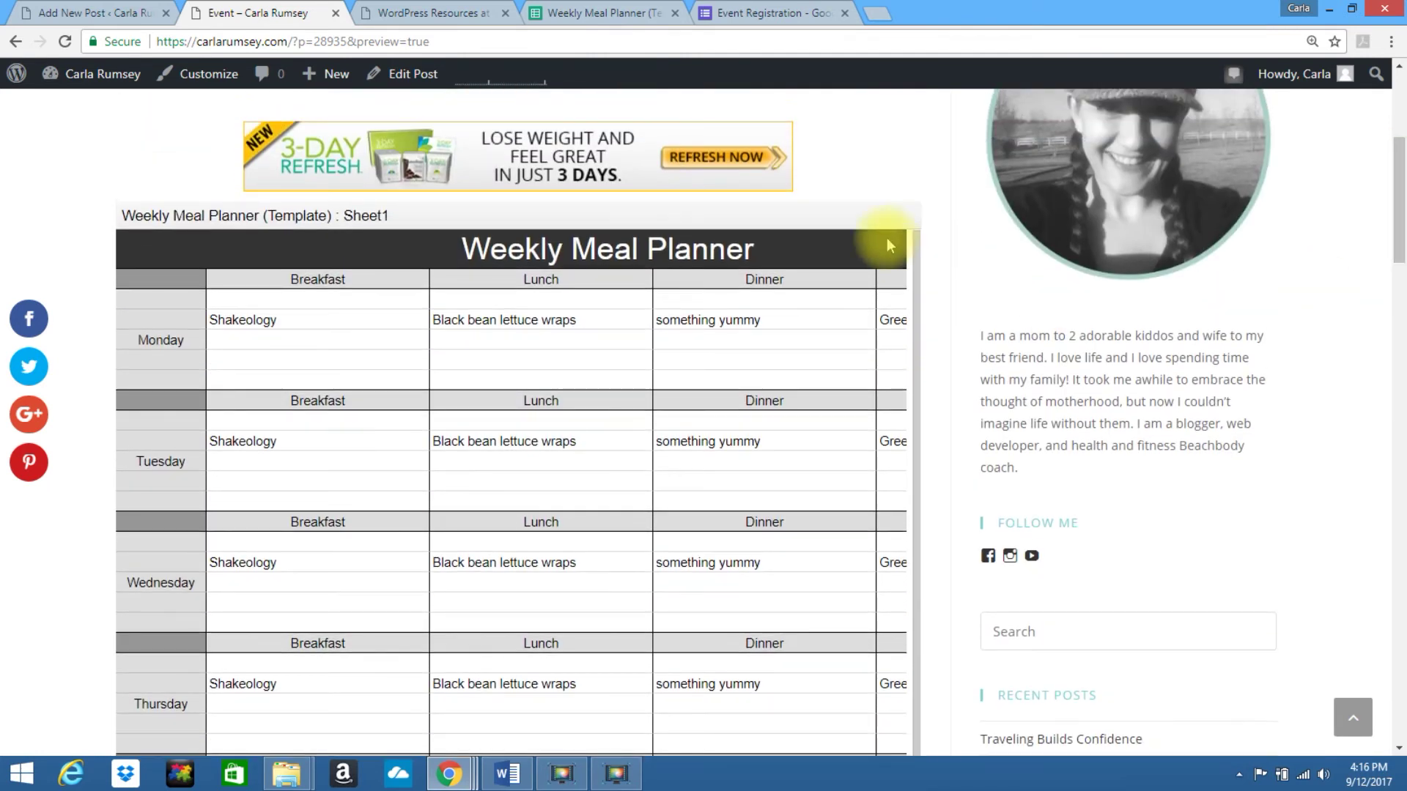
scroll(913, 325, down, 3)
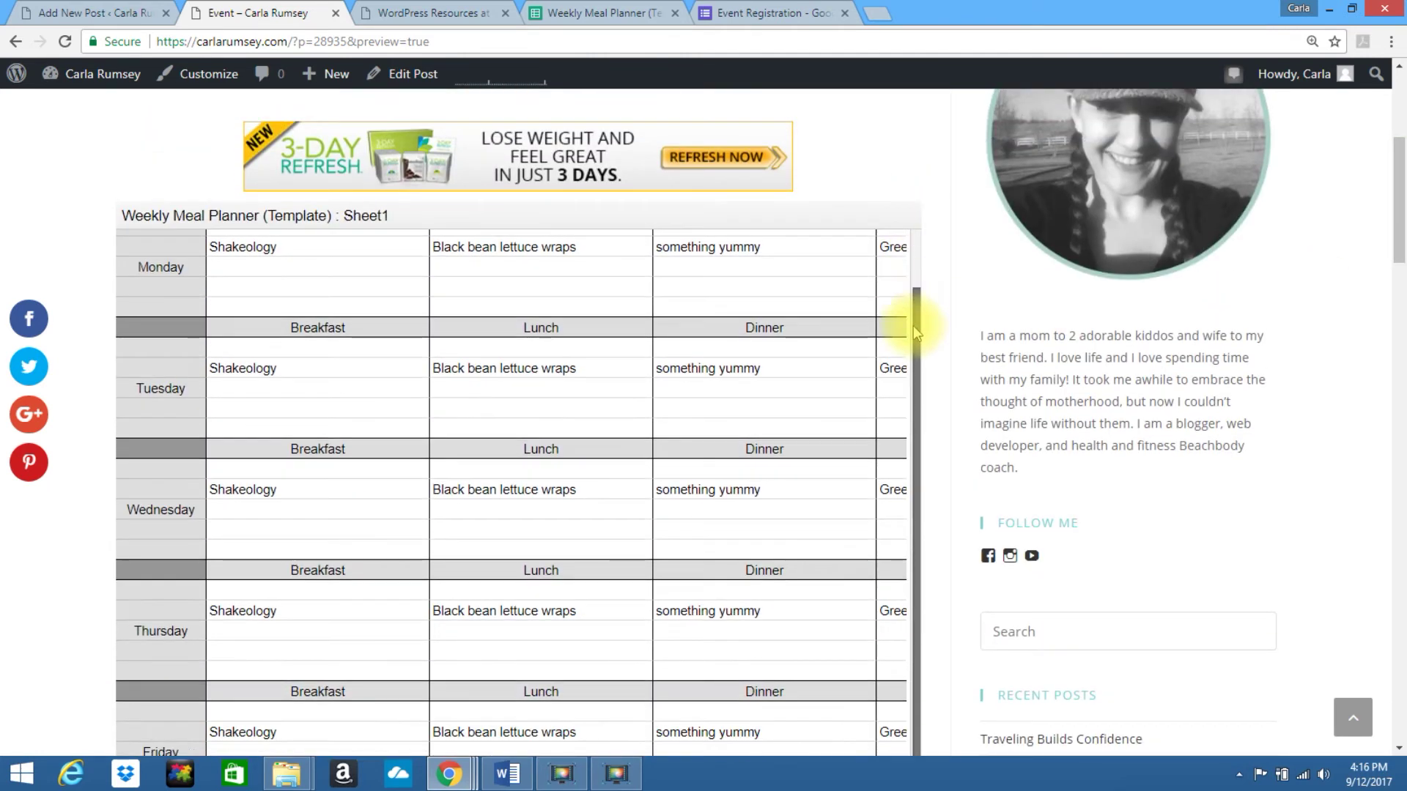
scroll(917, 321, up, 3)
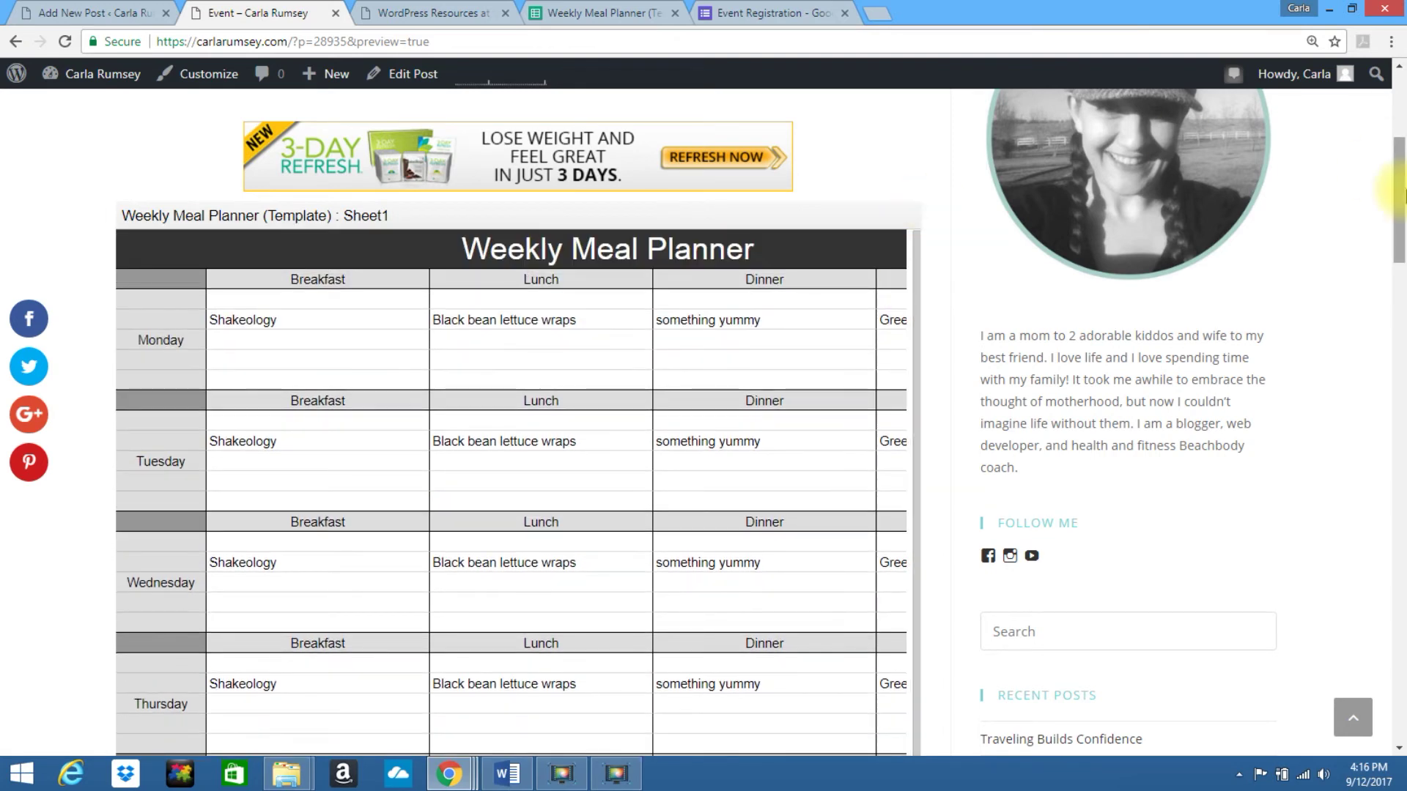
drag(1403, 183, 1401, 268)
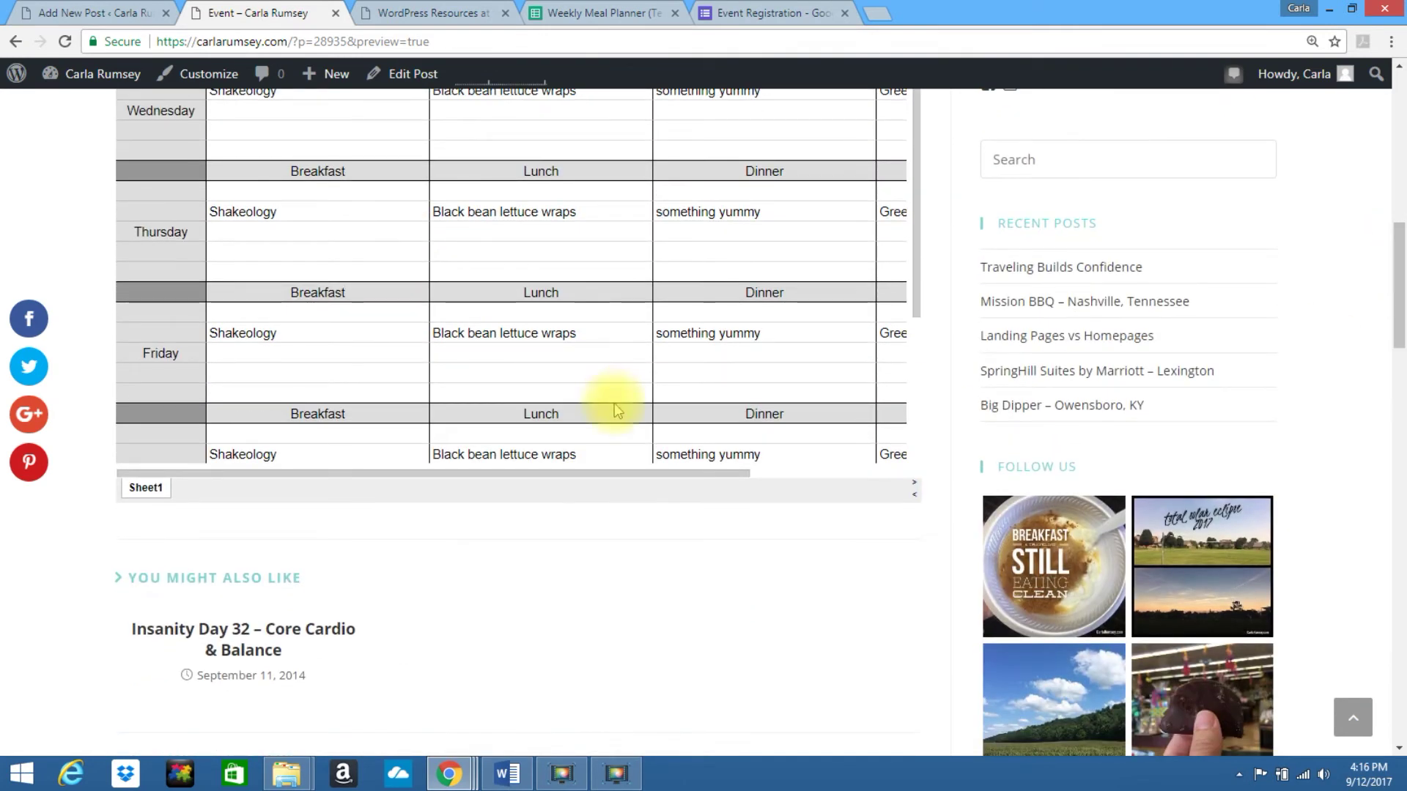
mouse_move(453, 470)
mouse_down()
mouse_move(734, 469)
mouse_move(541, 495)
mouse_move(428, 468)
mouse_up()
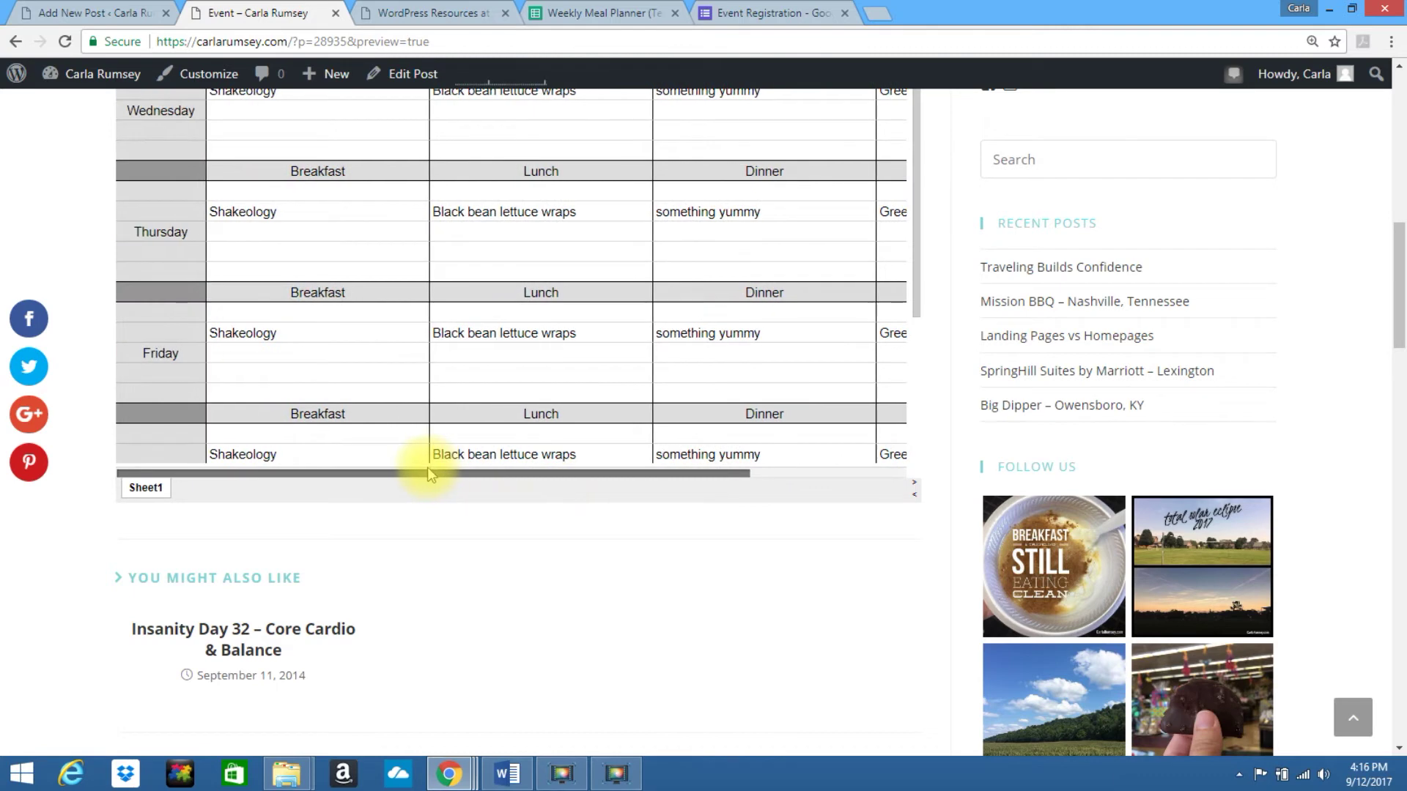
click(93, 13)
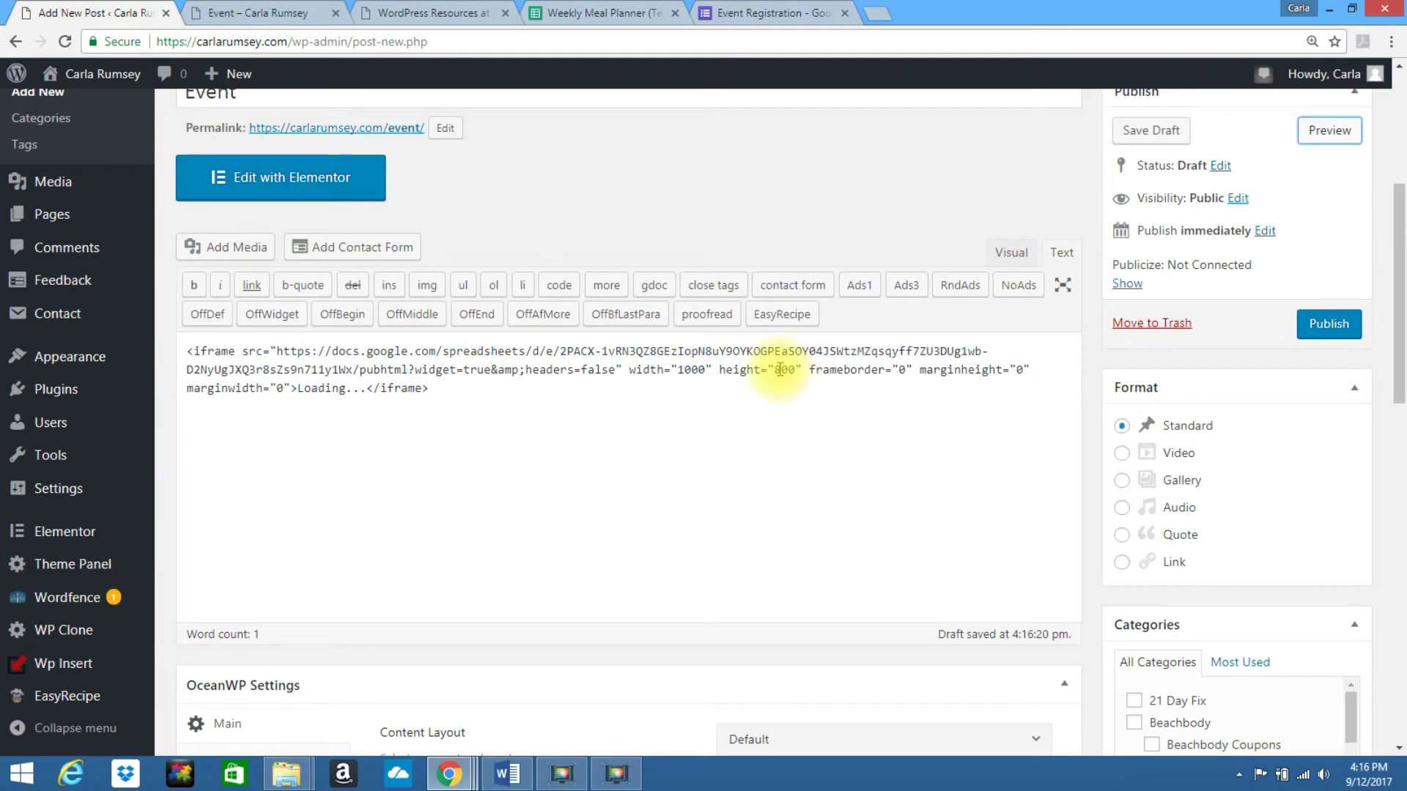
Change the iframe height from 900 to 1000 and open the refreshed post preview
text(10)
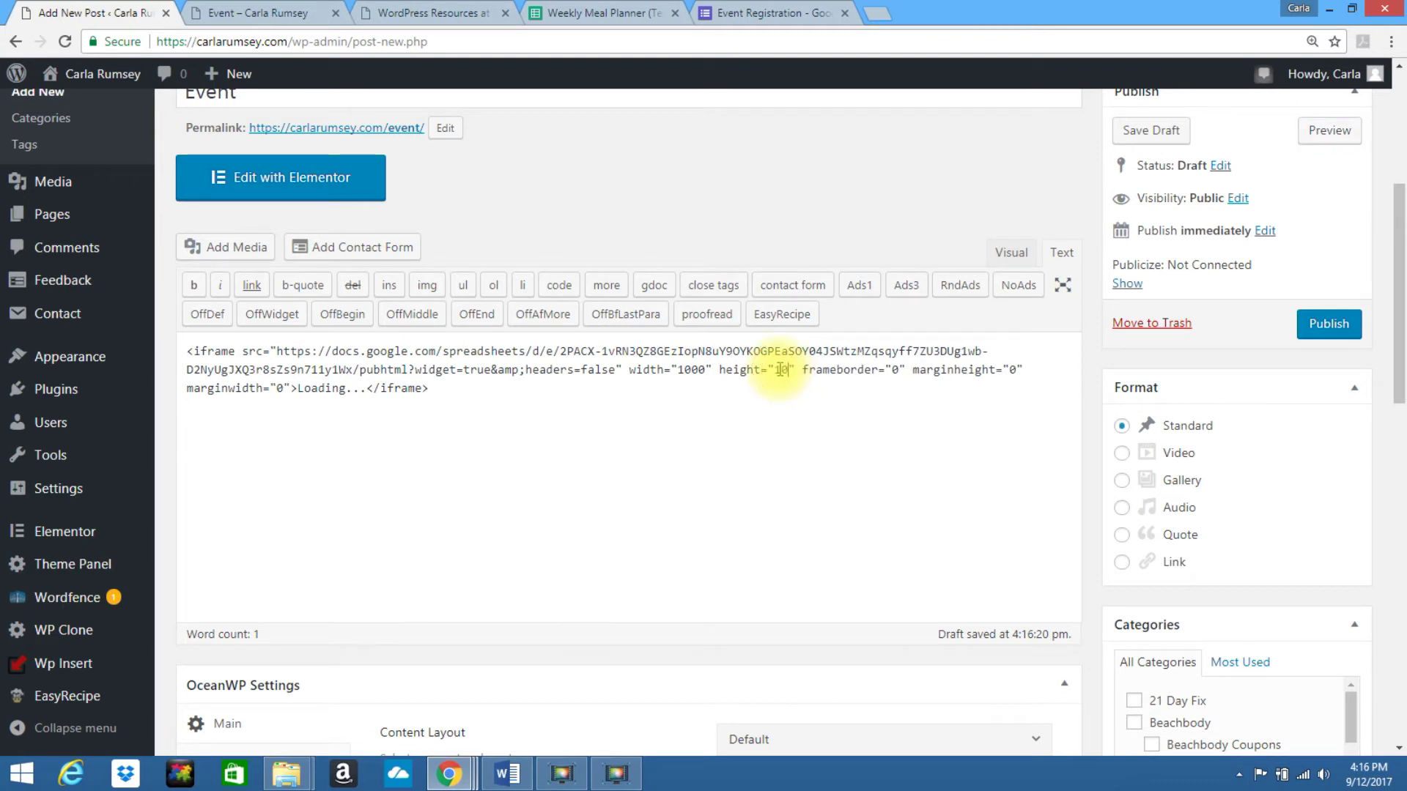
click(1329, 137)
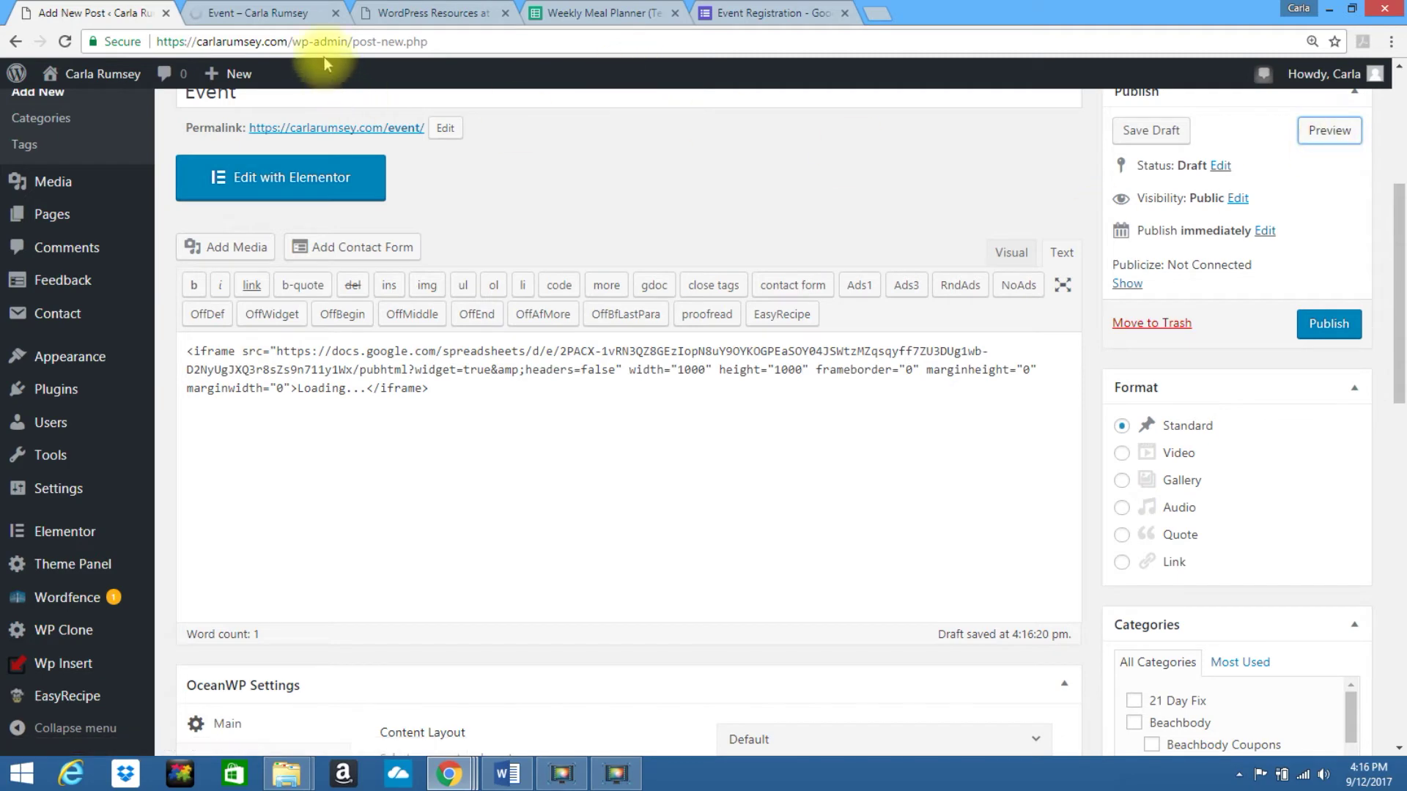
click(279, 16)
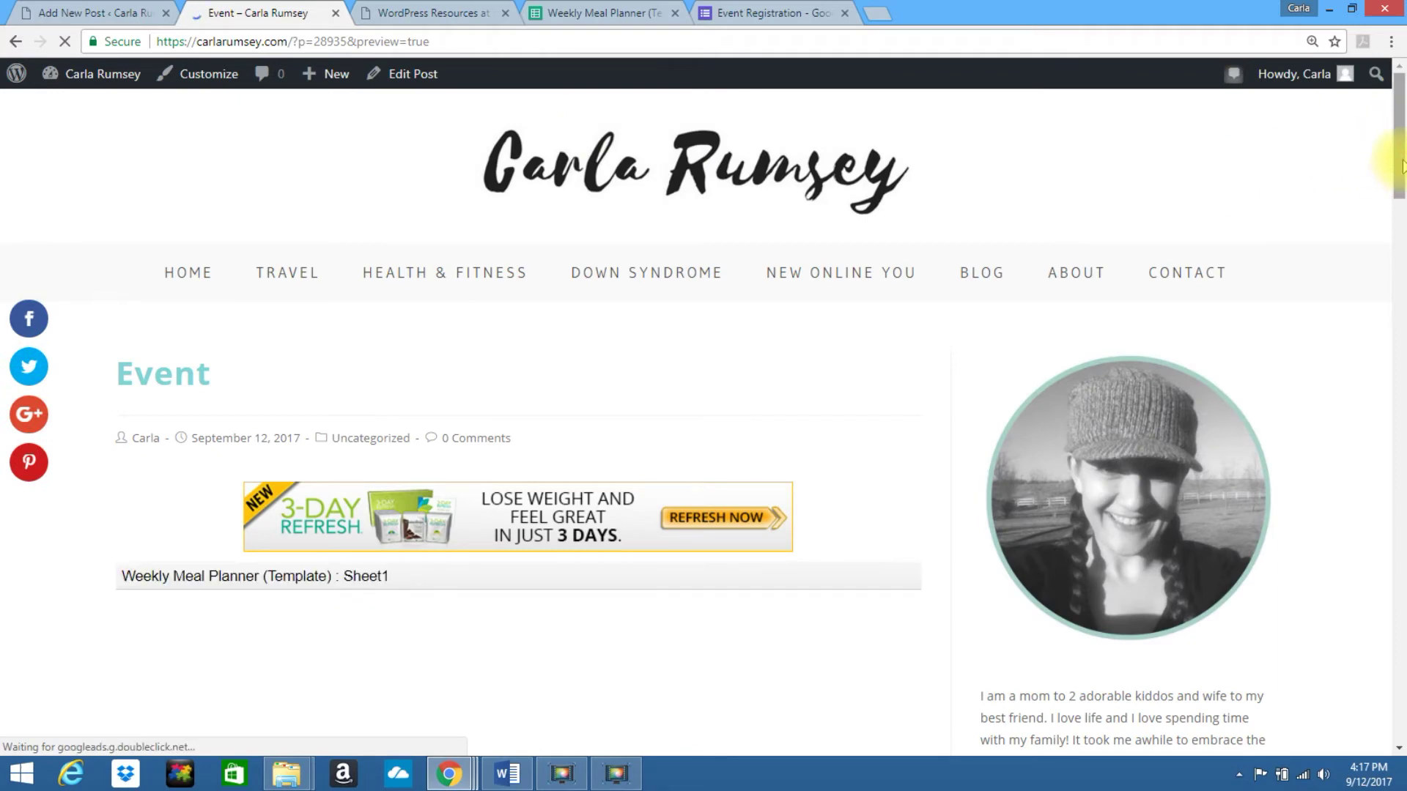
Scroll through the preview to confirm the meal planner shows every day through Sunday
scroll(1402, 168, down, 2)
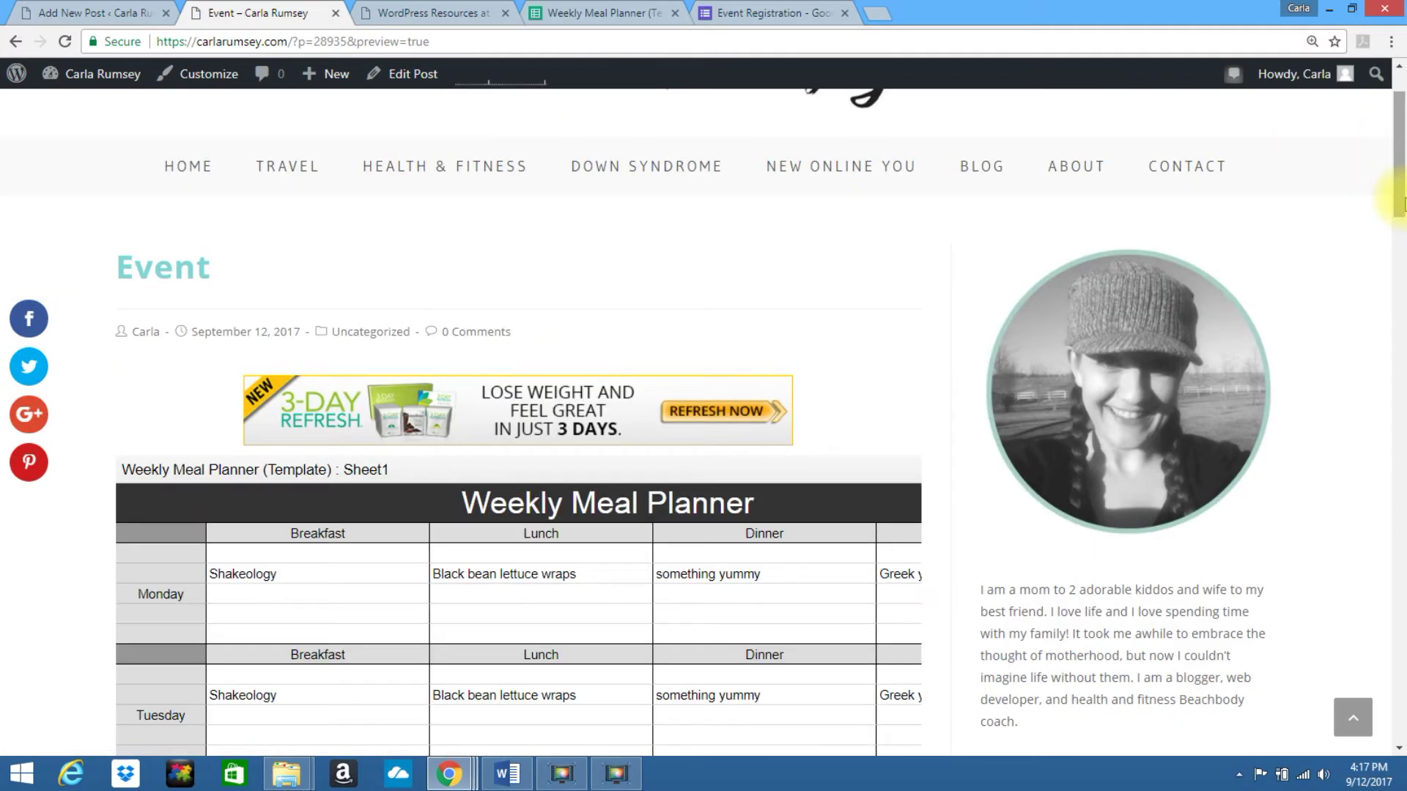
mouse_move(1402, 176)
mouse_down()
mouse_move(1402, 322)
mouse_move(1402, 180)
mouse_up()
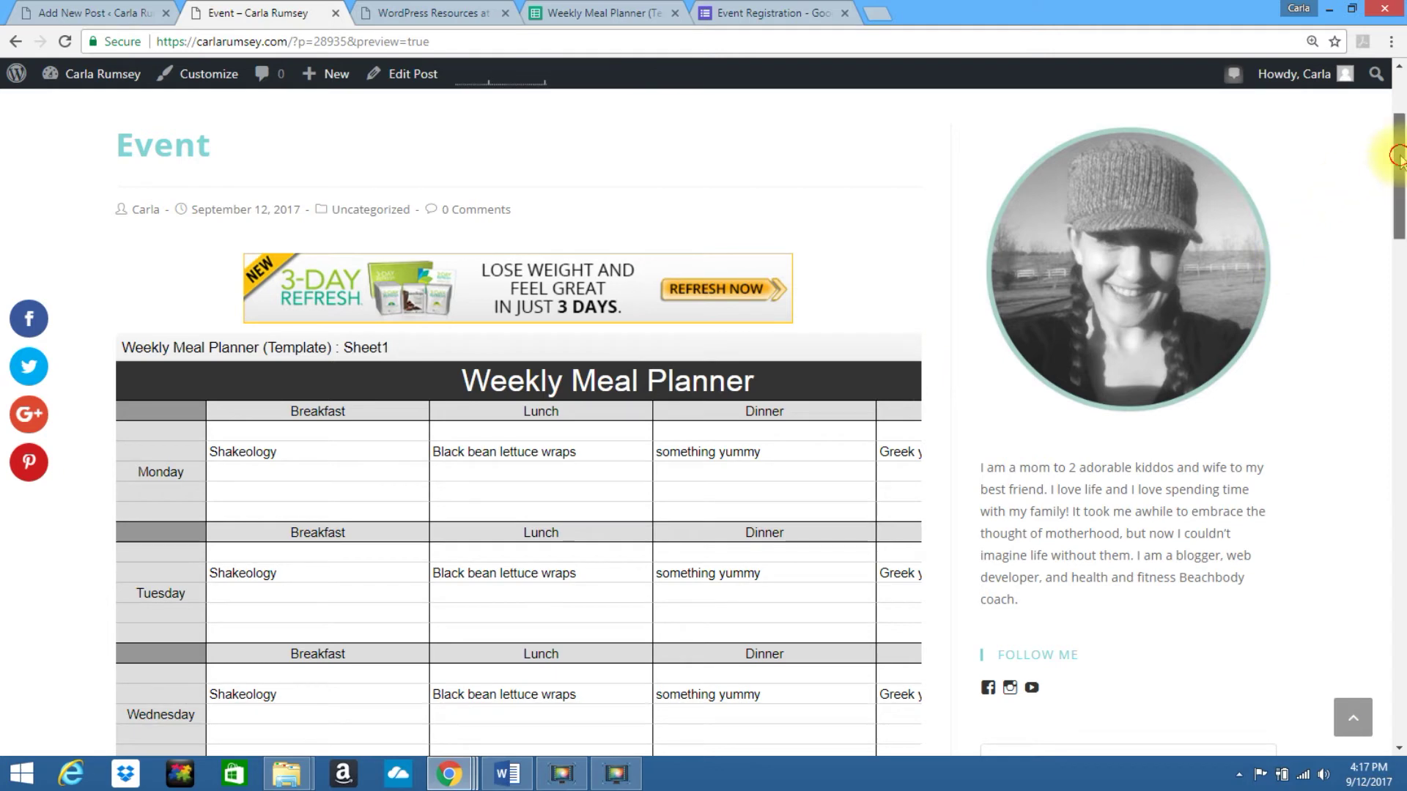
drag(1398, 155, 1398, 317)
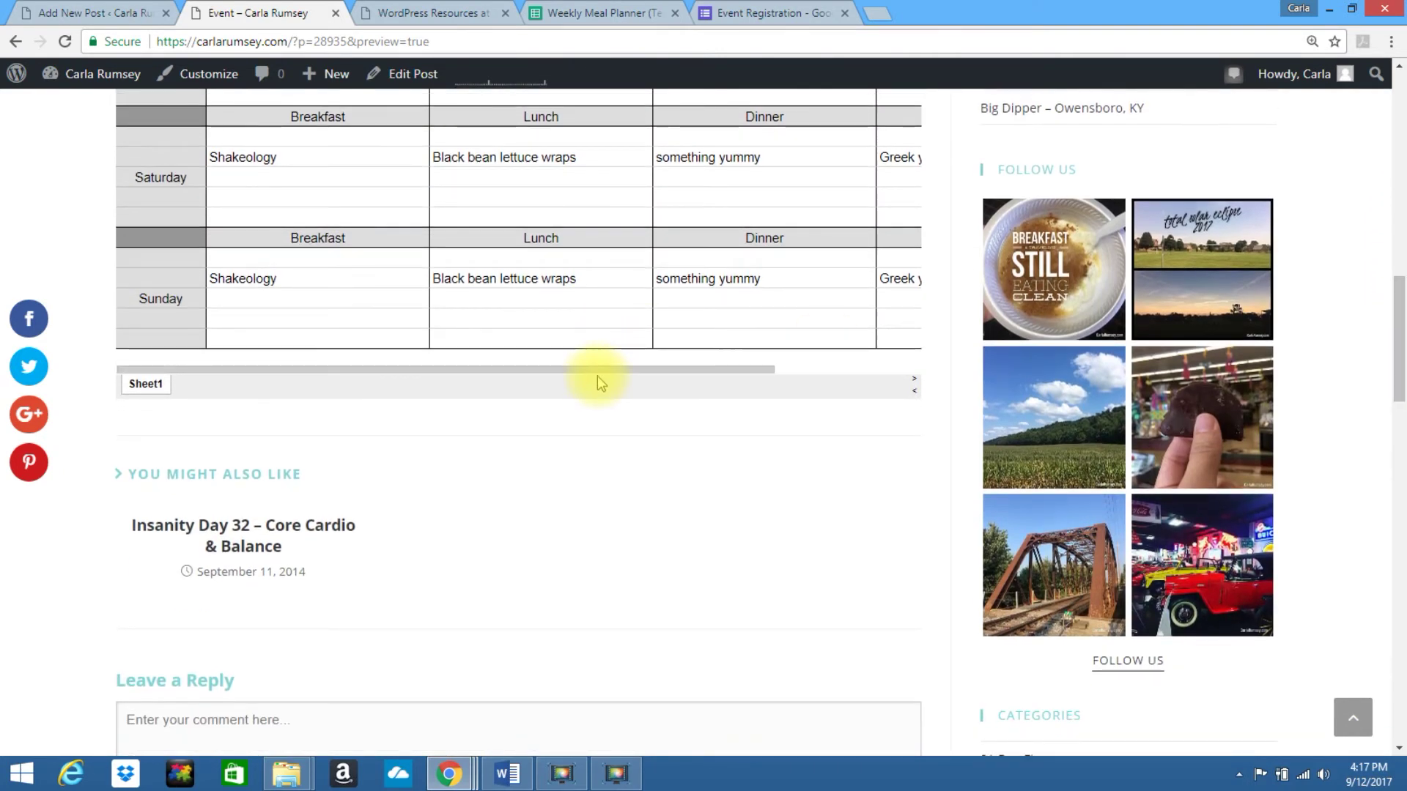
drag(597, 376, 707, 369)
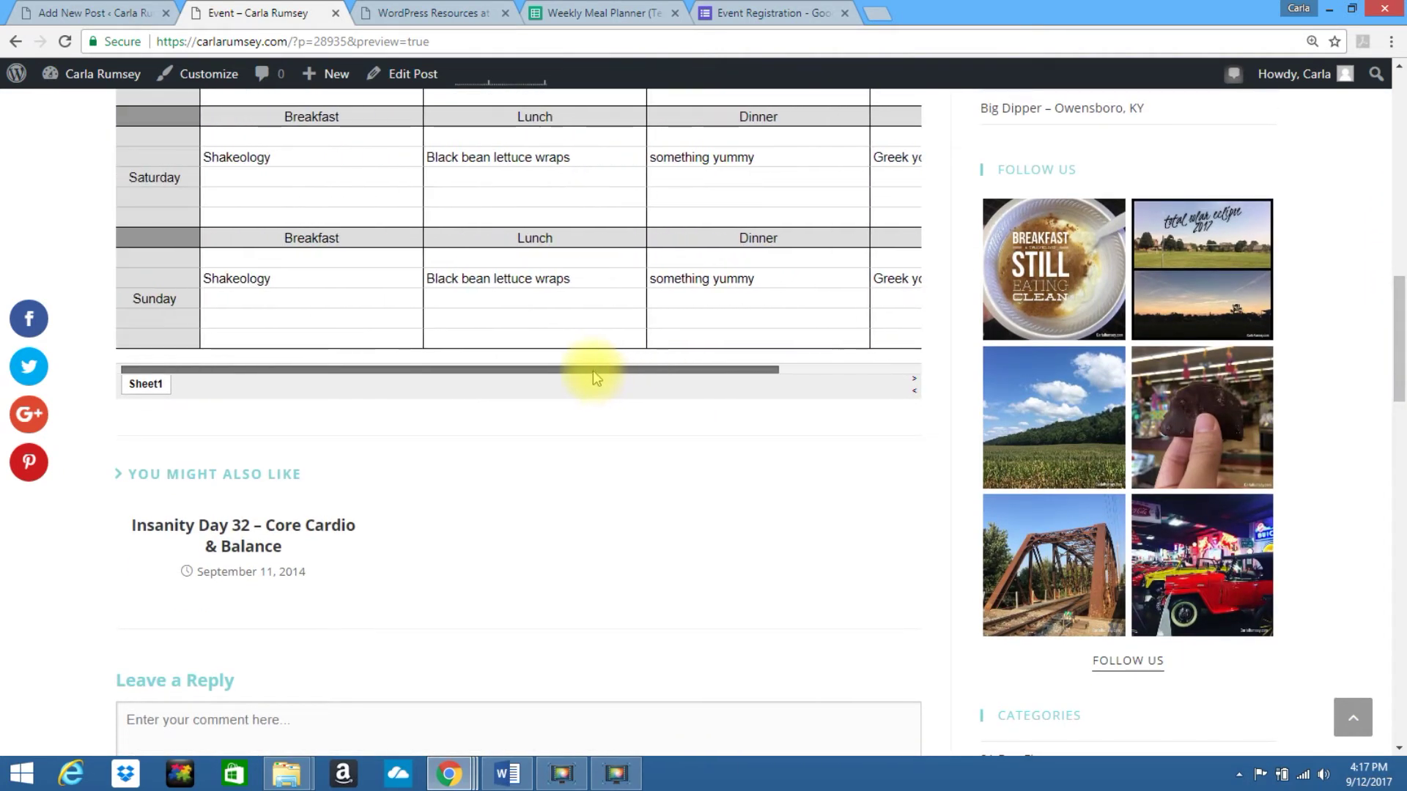
mouse_move(592, 371)
mouse_down()
mouse_move(637, 372)
mouse_move(605, 373)
mouse_up()
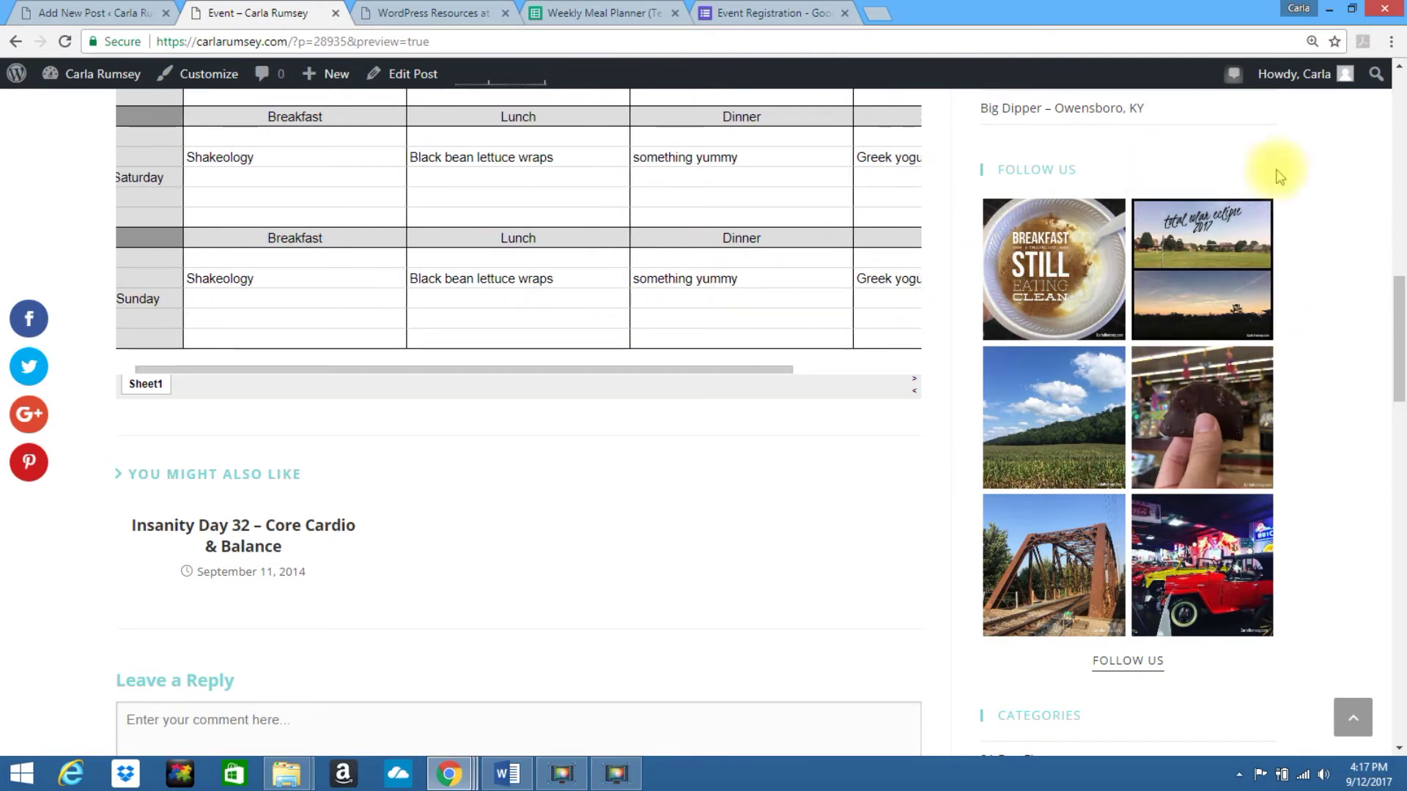
drag(1396, 337, 1392, 262)
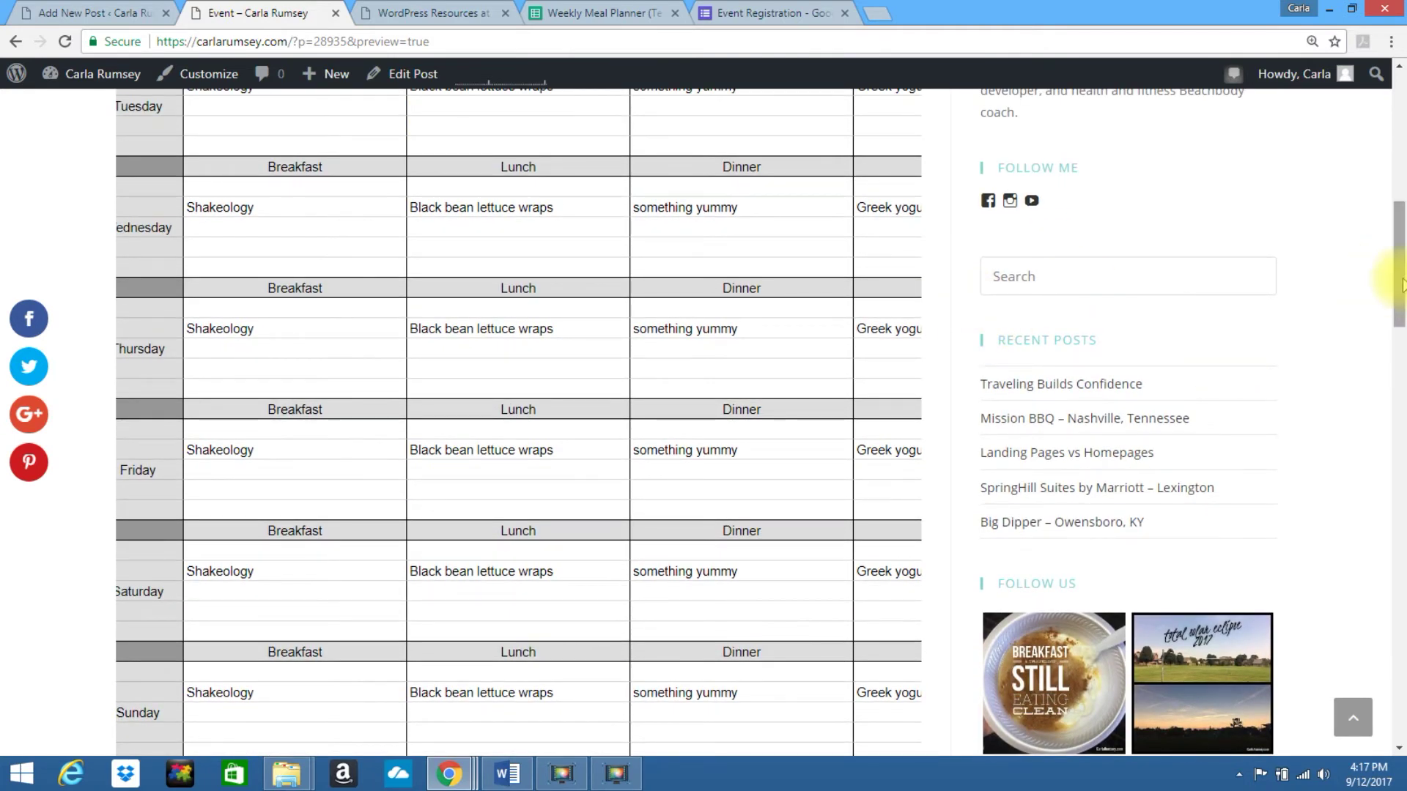
scroll(1401, 297, down, 8)
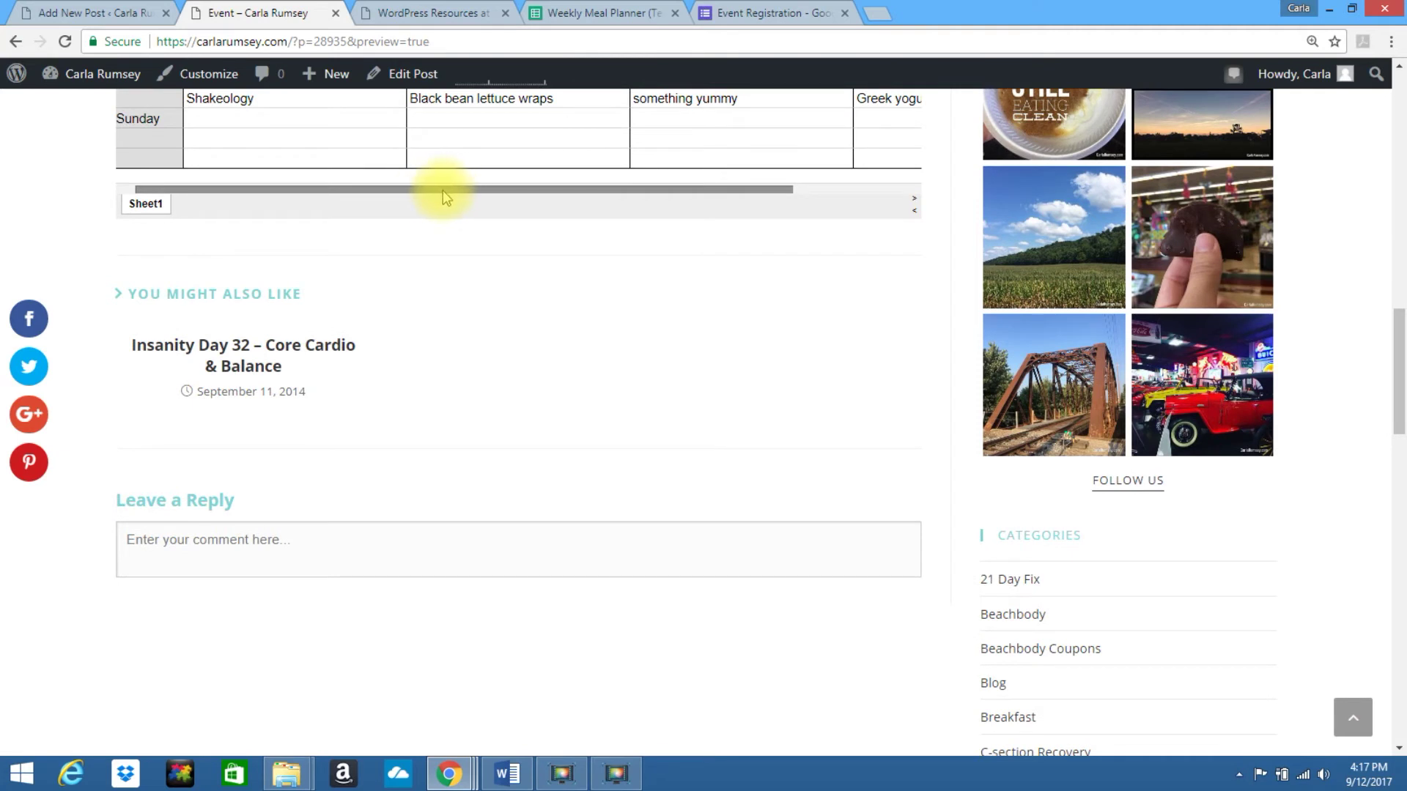
mouse_move(442, 191)
mouse_down()
mouse_move(674, 201)
mouse_move(440, 196)
mouse_move(463, 195)
mouse_up()
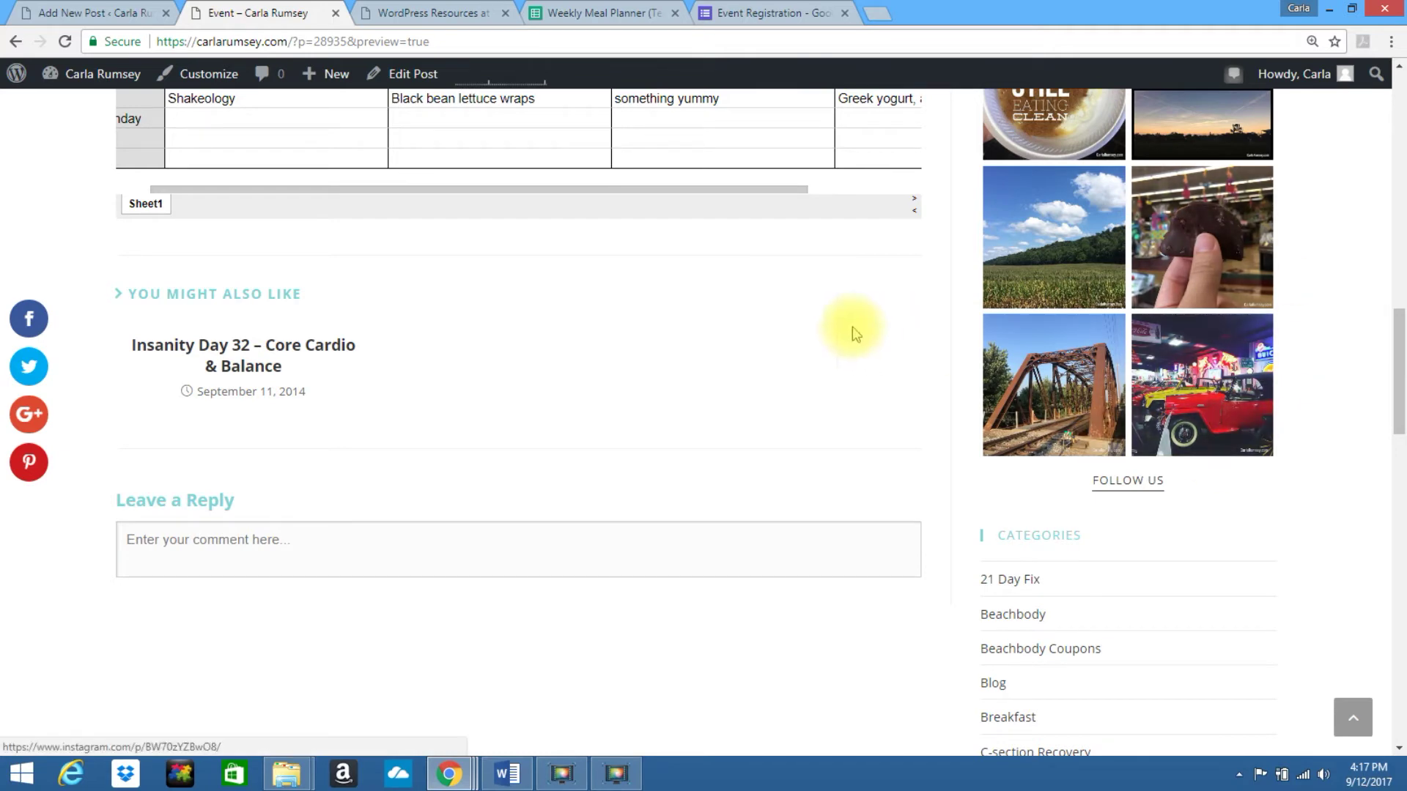
drag(1400, 414, 1398, 96)
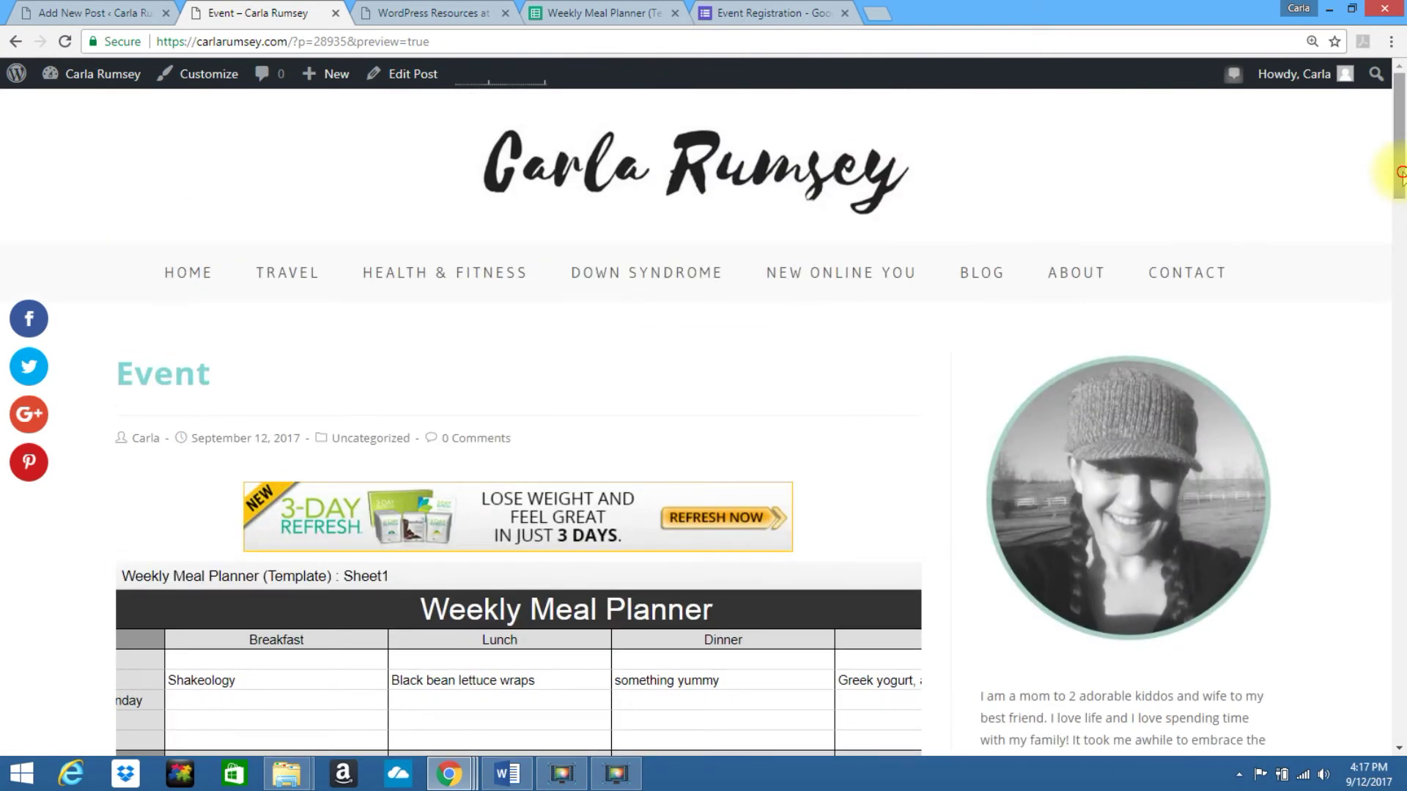
Return to the Event post editor, leaving the Post Attributes template as Default Template
click(95, 16)
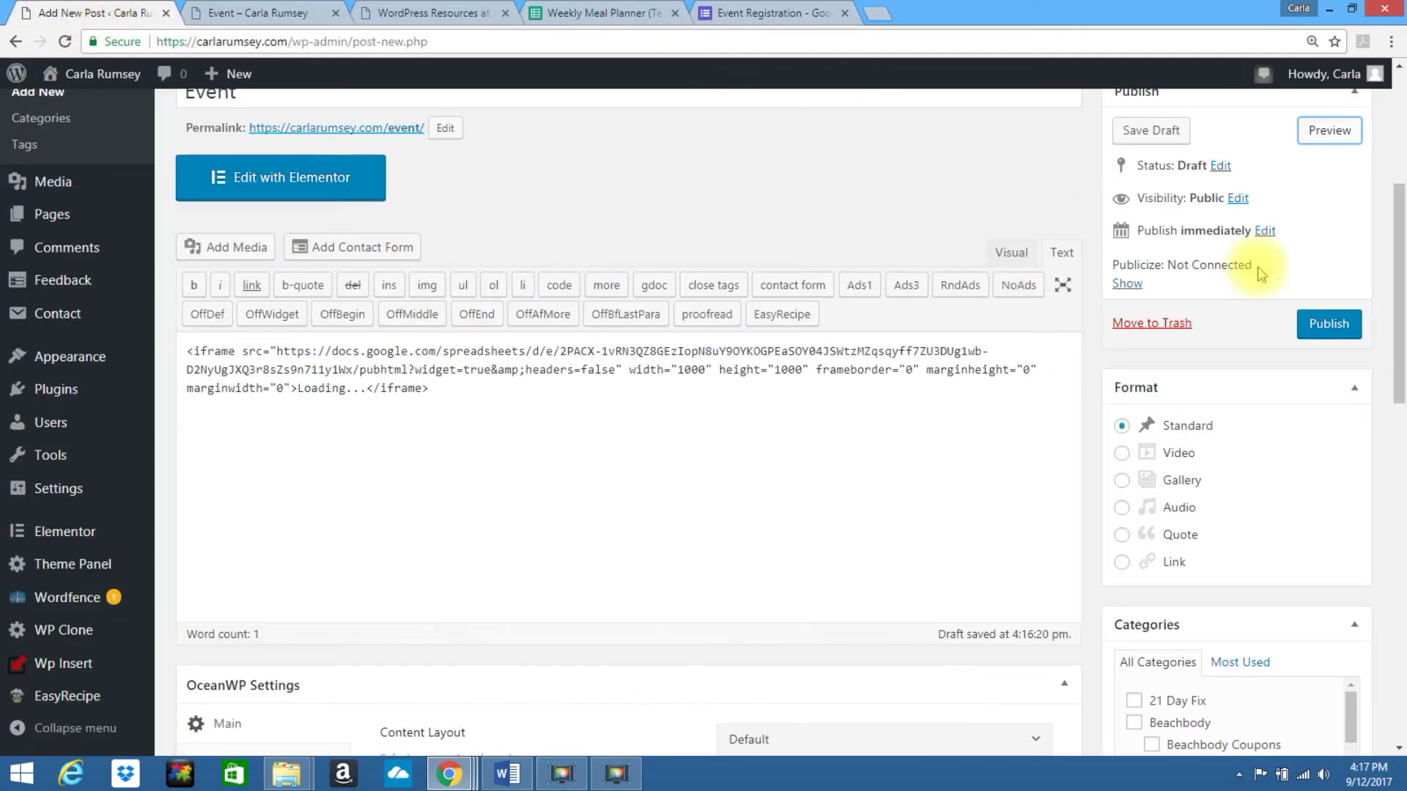
drag(1400, 214, 1400, 490)
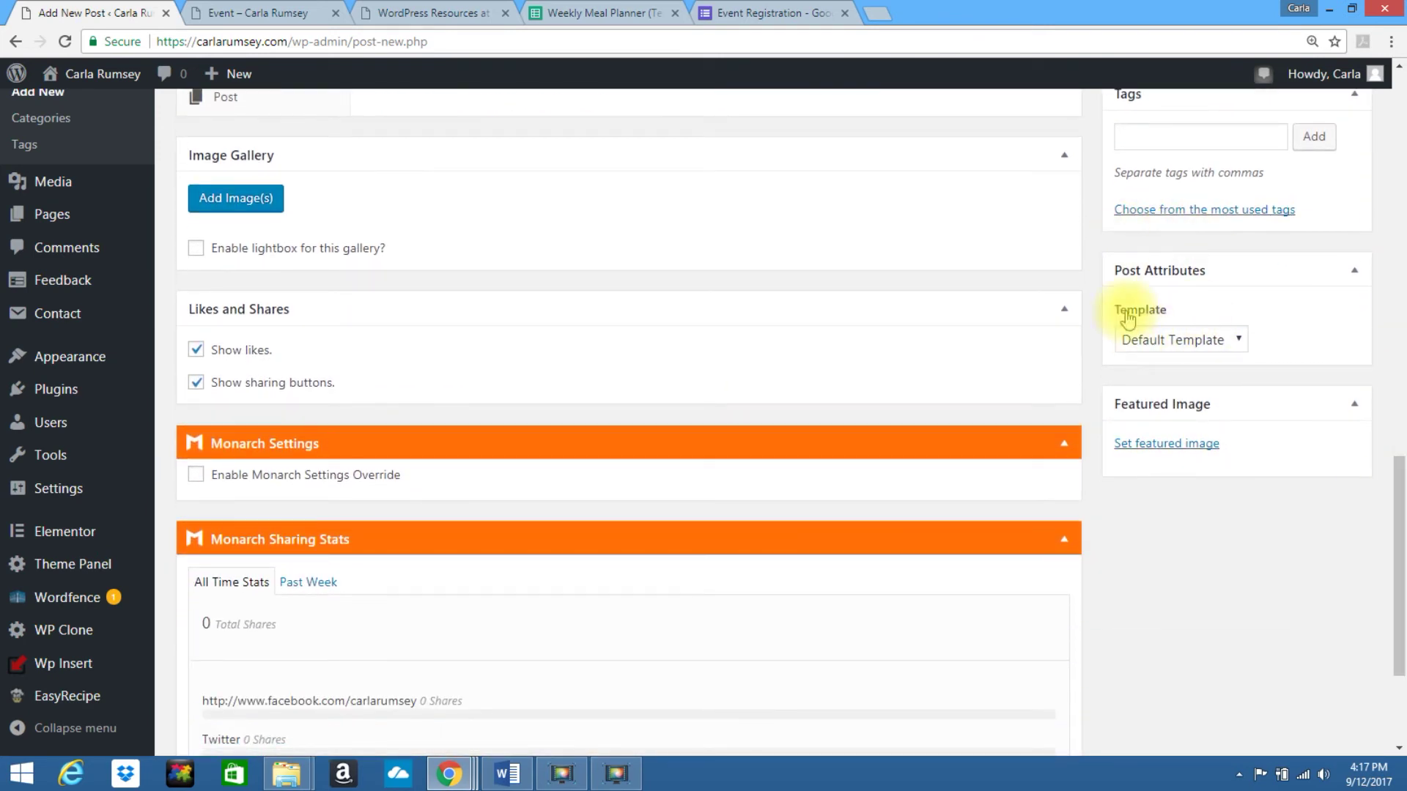
click(1161, 340)
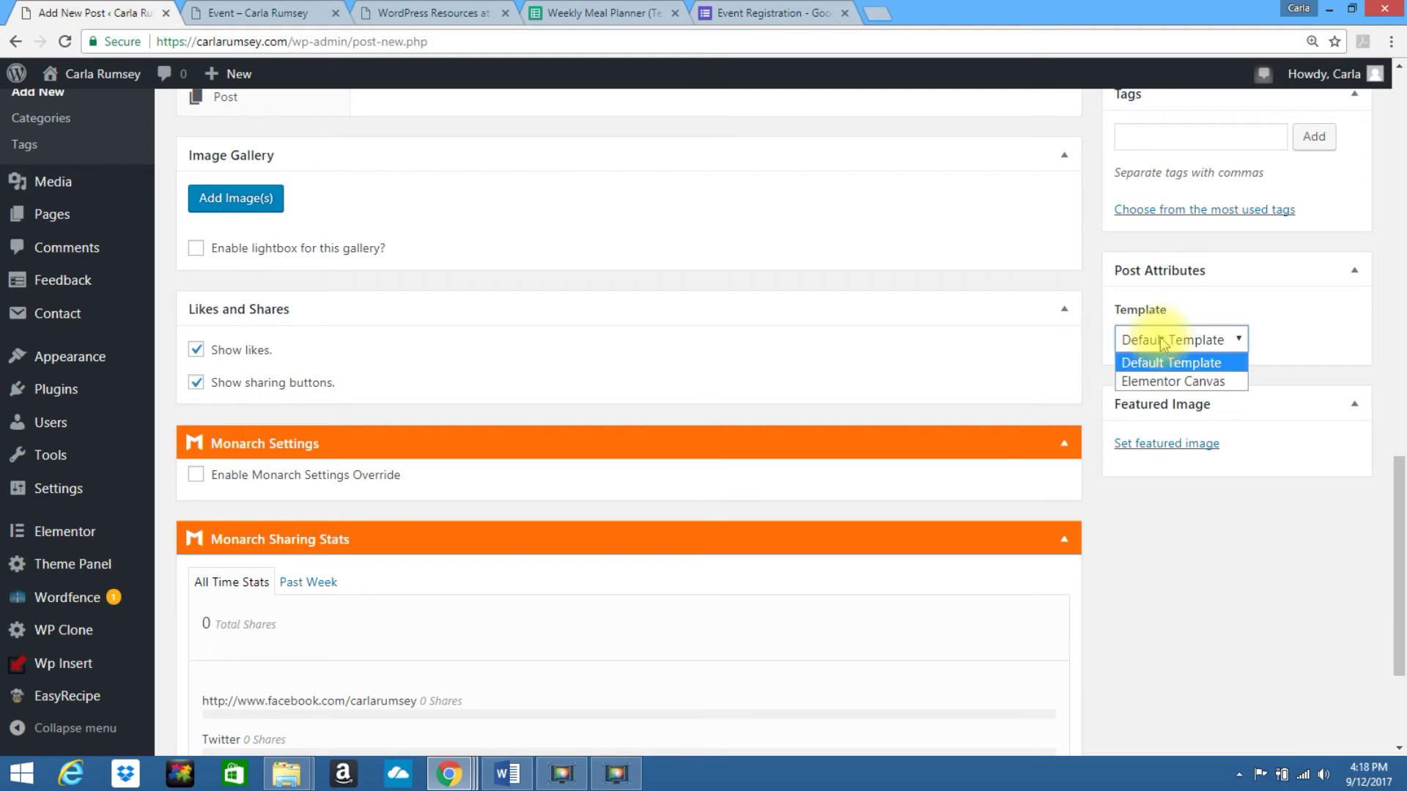
click(1161, 341)
click(1161, 341)
click(1163, 343)
click(1170, 342)
click(1170, 342)
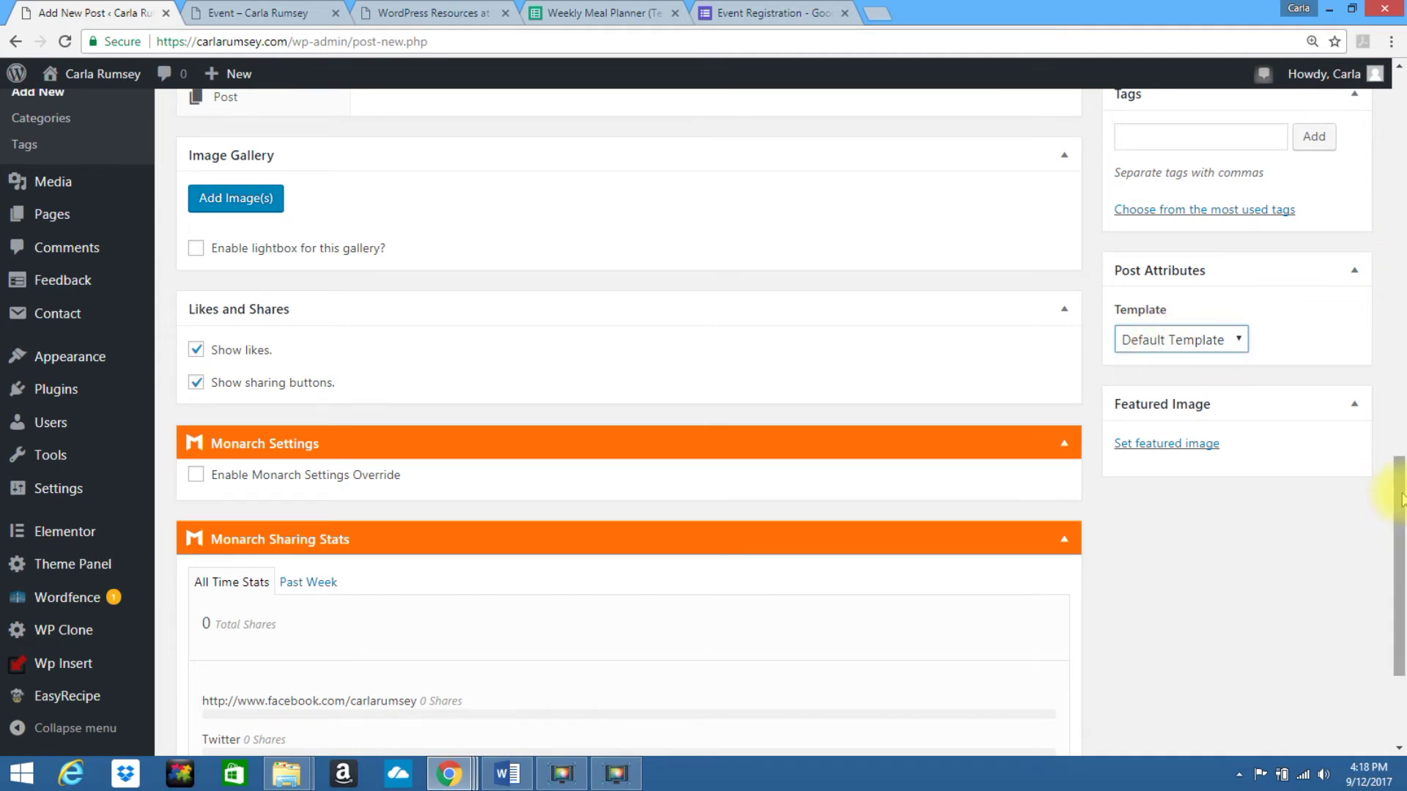
drag(1402, 491, 1401, 364)
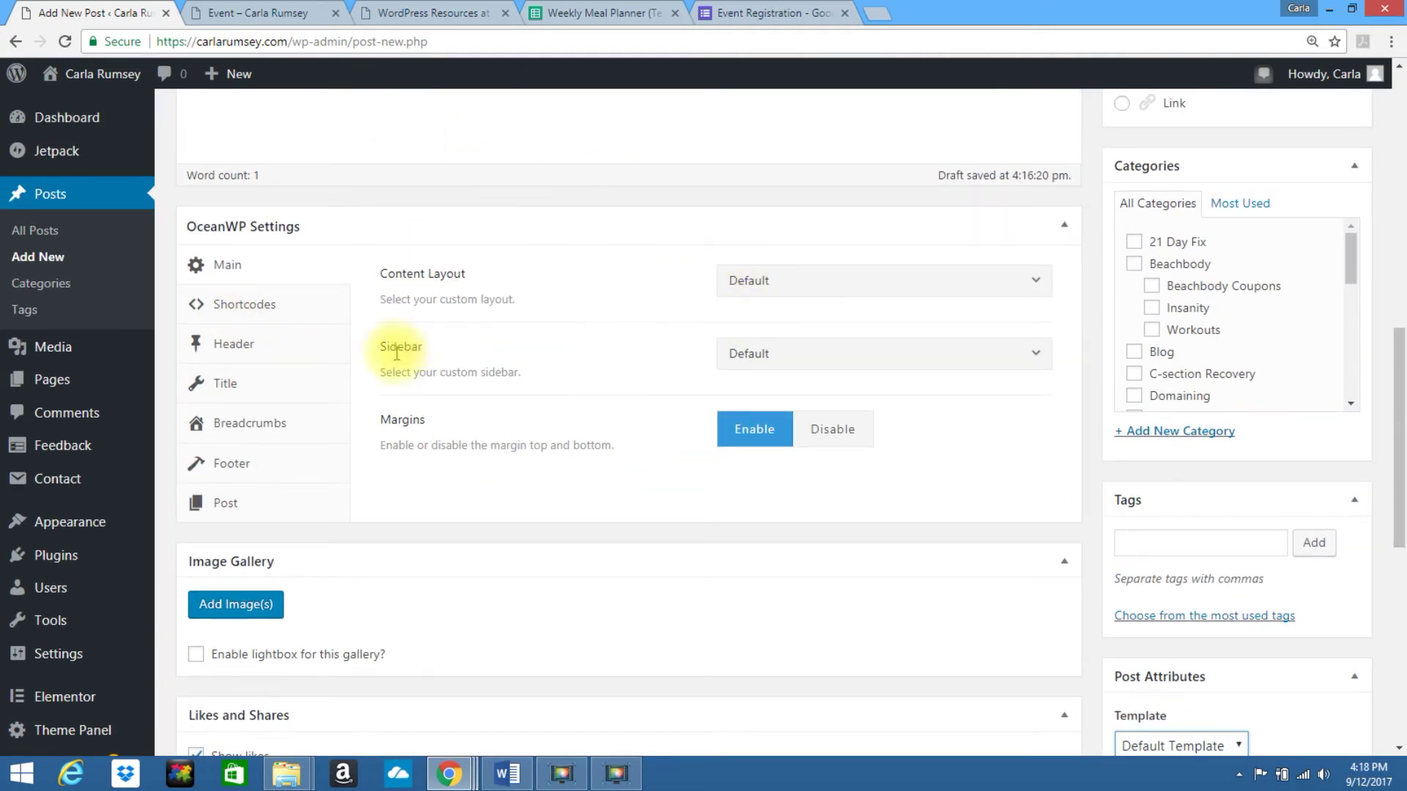
Set the OceanWP Content Layout to Full Width and reload the Event post preview
click(799, 292)
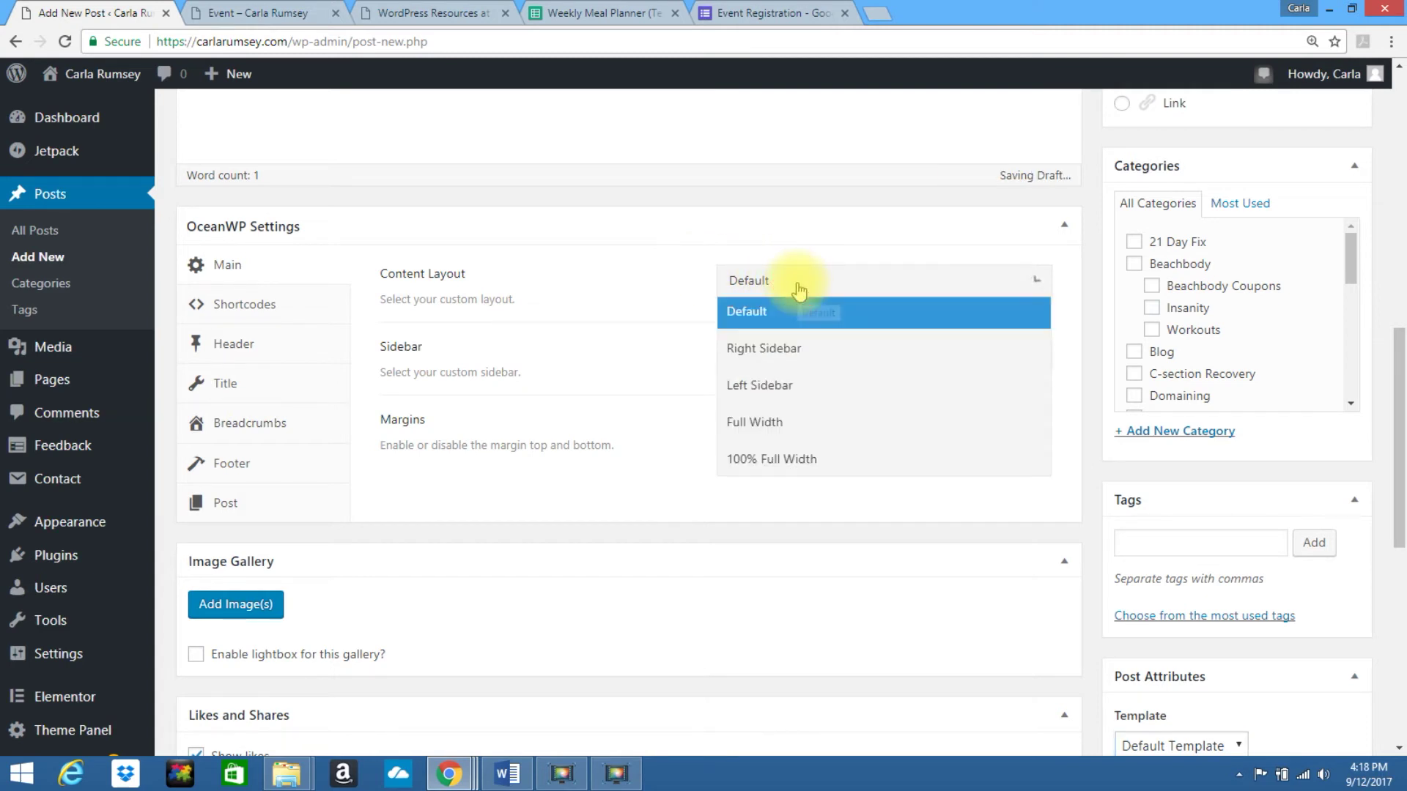
click(776, 425)
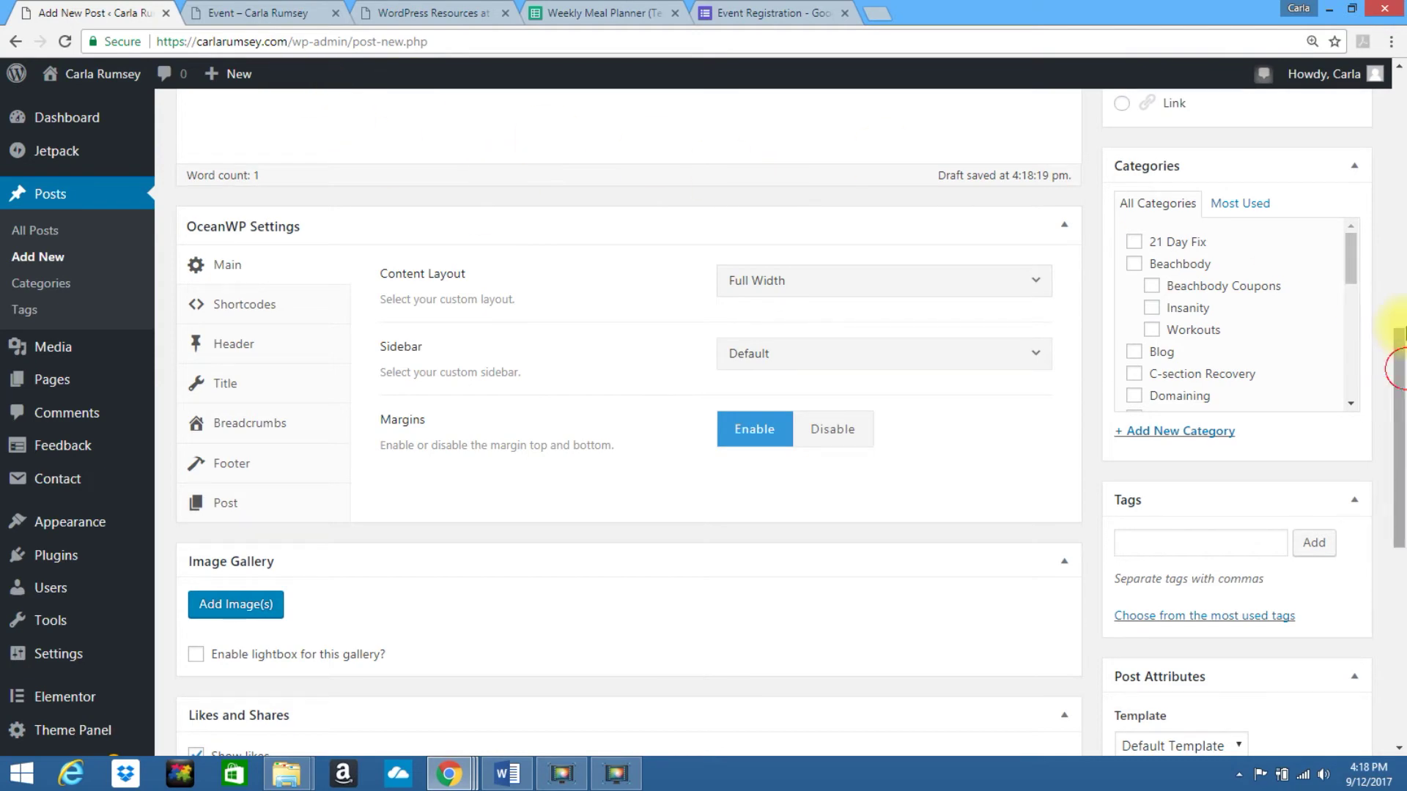
drag(1392, 293, 1398, 82)
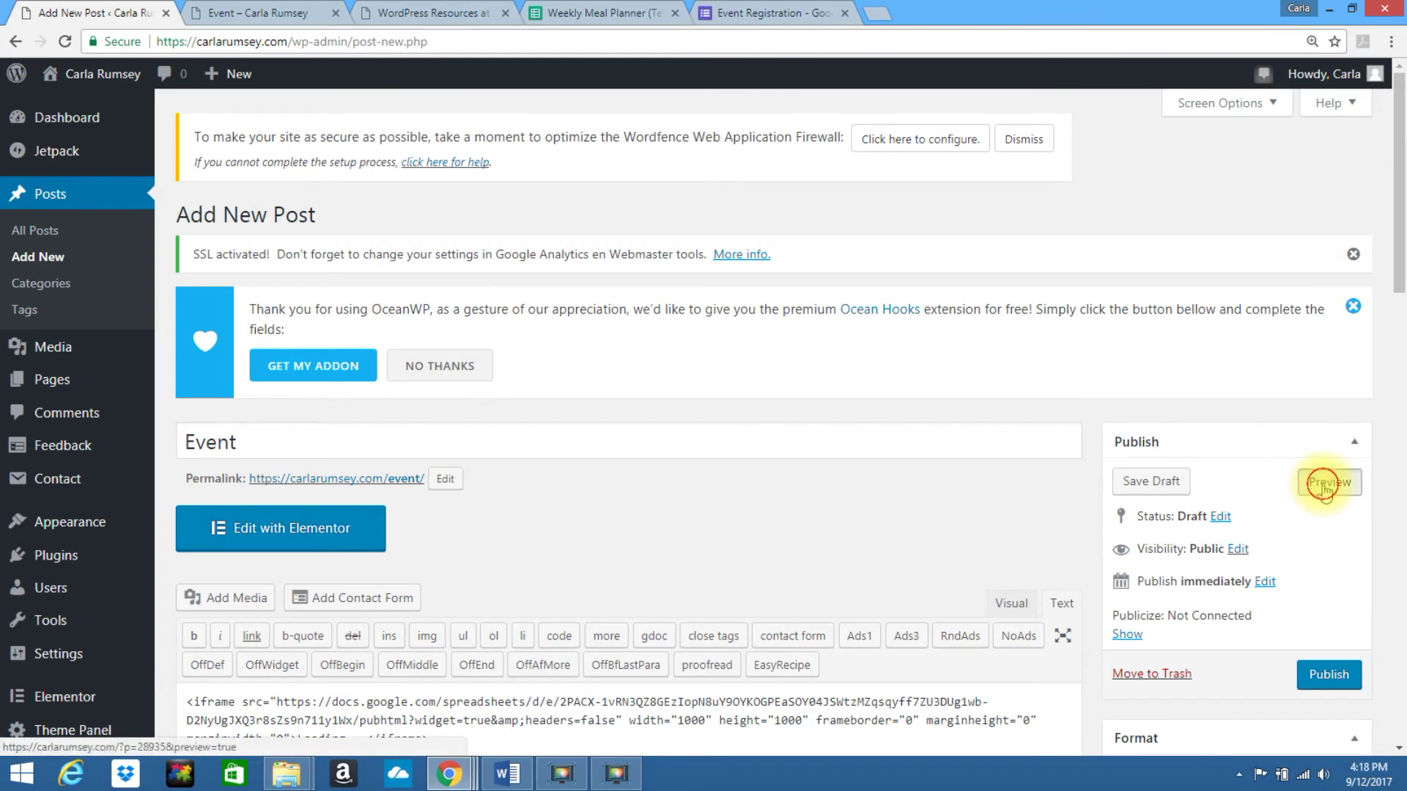
click(1325, 485)
click(264, 15)
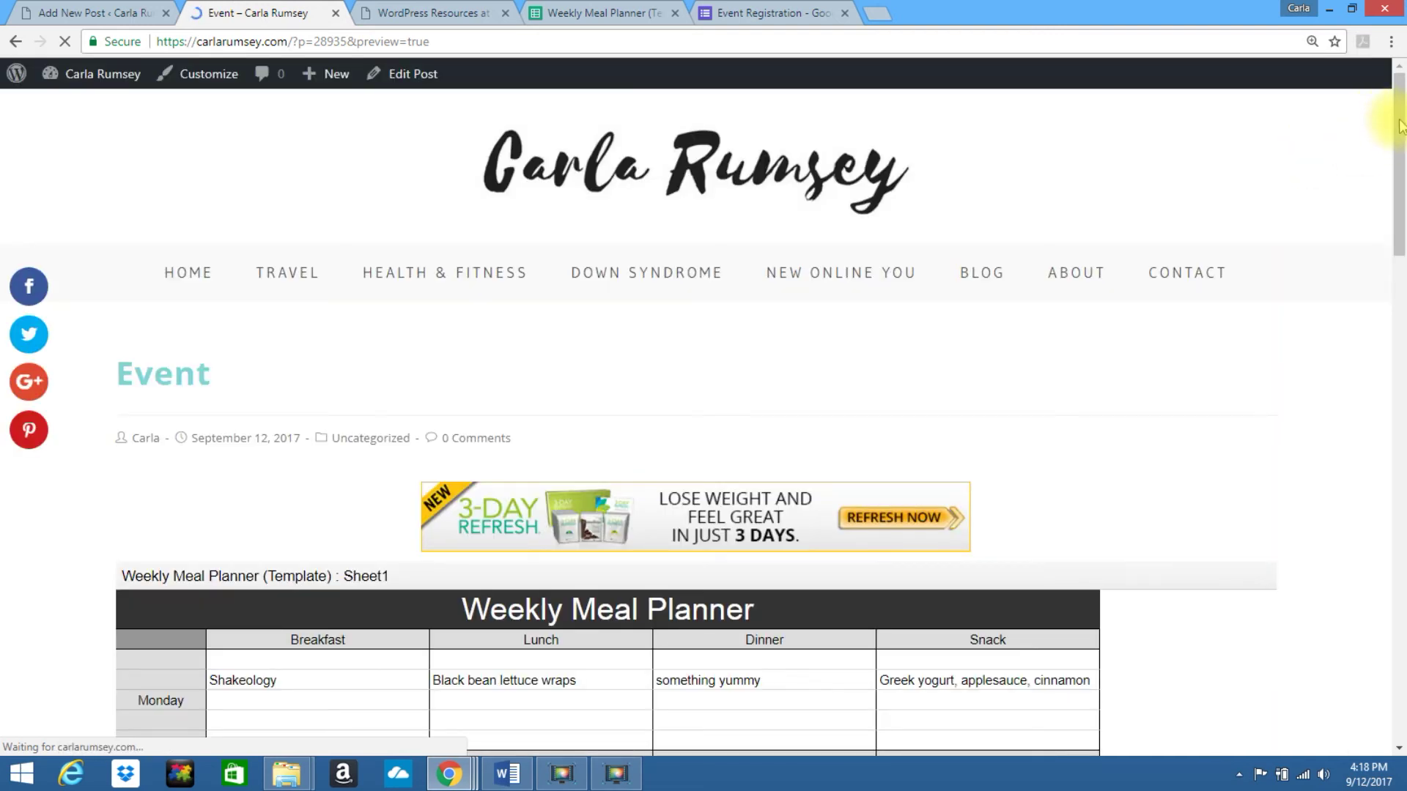
Scroll through the Event preview's meal planner, then switch to the SiteGround post
drag(1401, 125, 1403, 240)
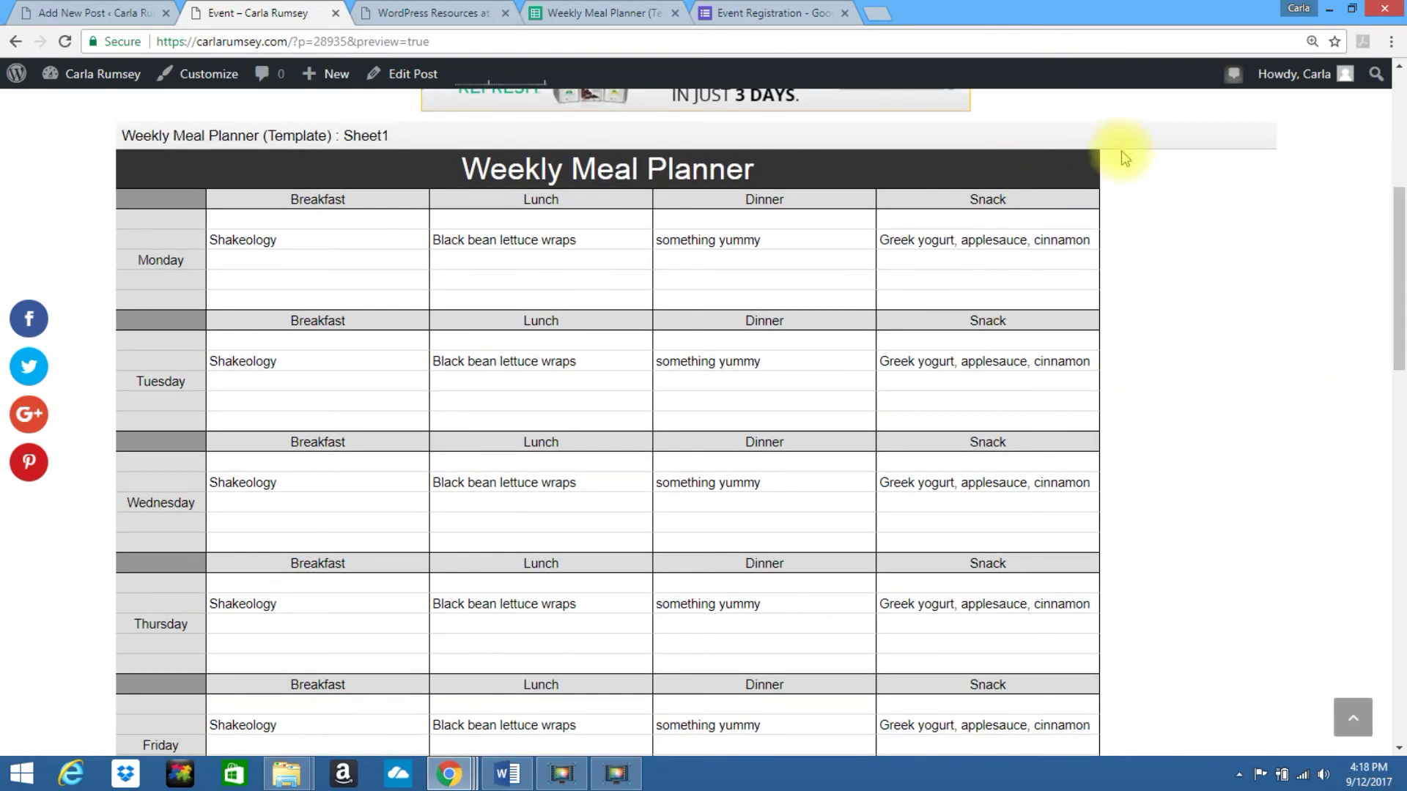
drag(1400, 272, 1403, 396)
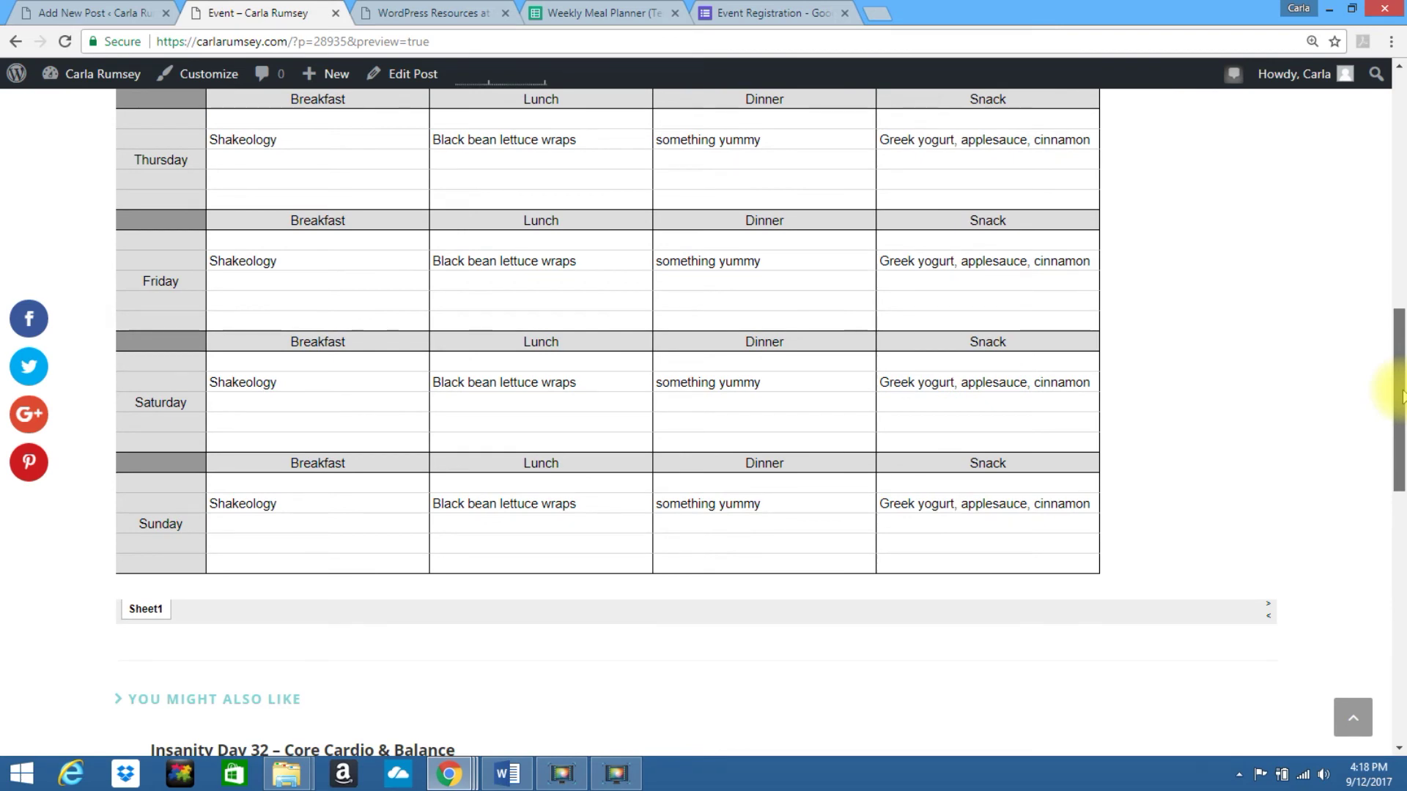
drag(1403, 395, 1401, 187)
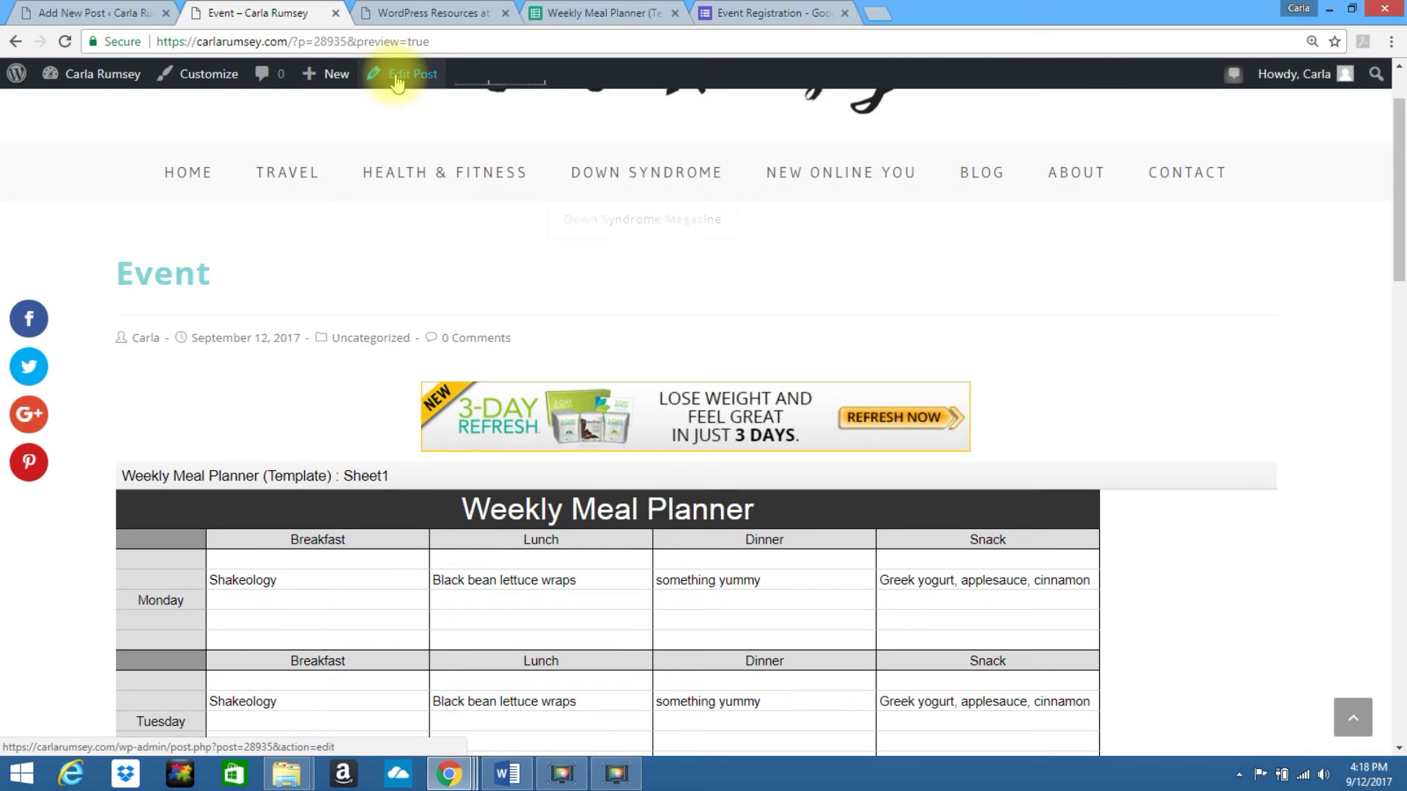
click(437, 16)
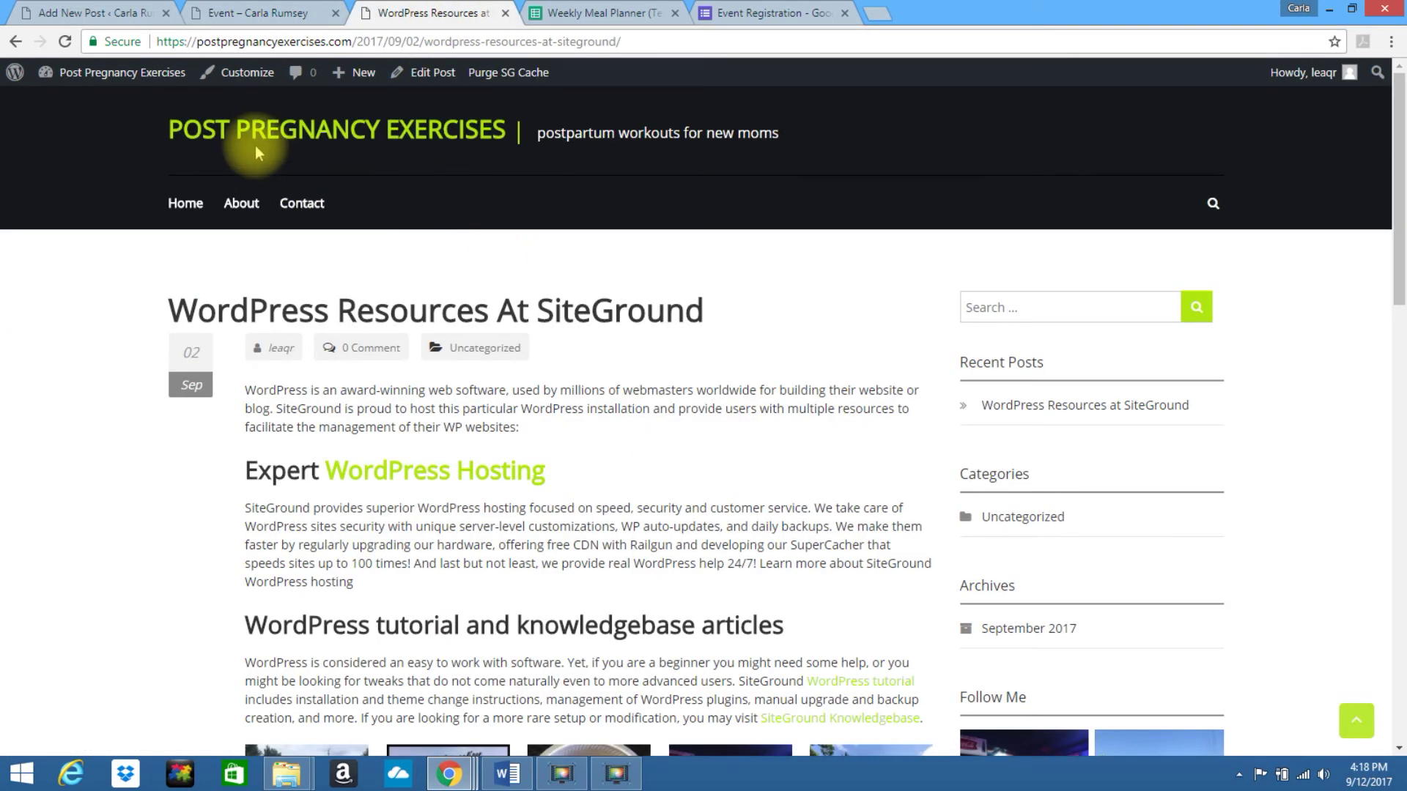
Edit the SiteGround post in the Text view, scrolled to the end of its HTML
mouse_move(355, 72)
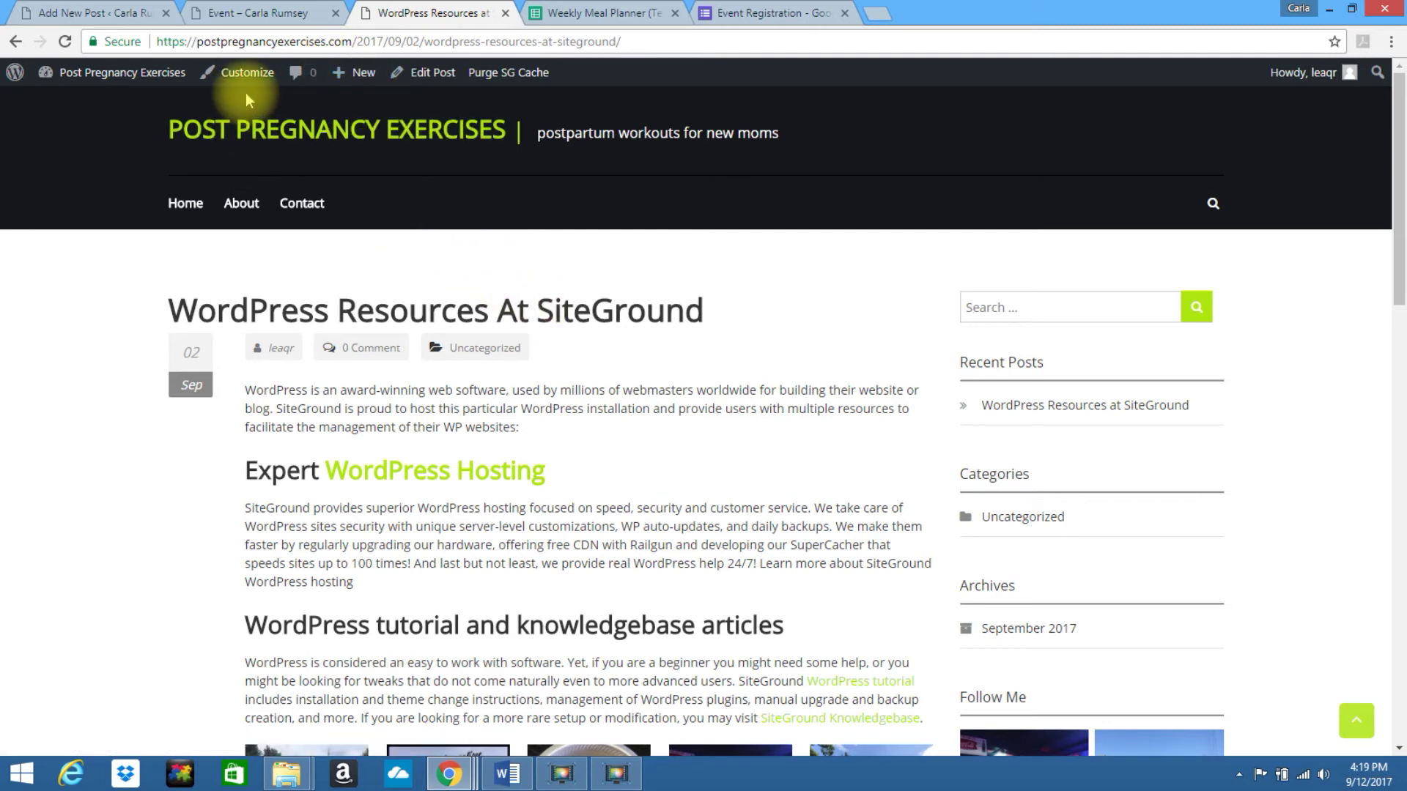
click(435, 74)
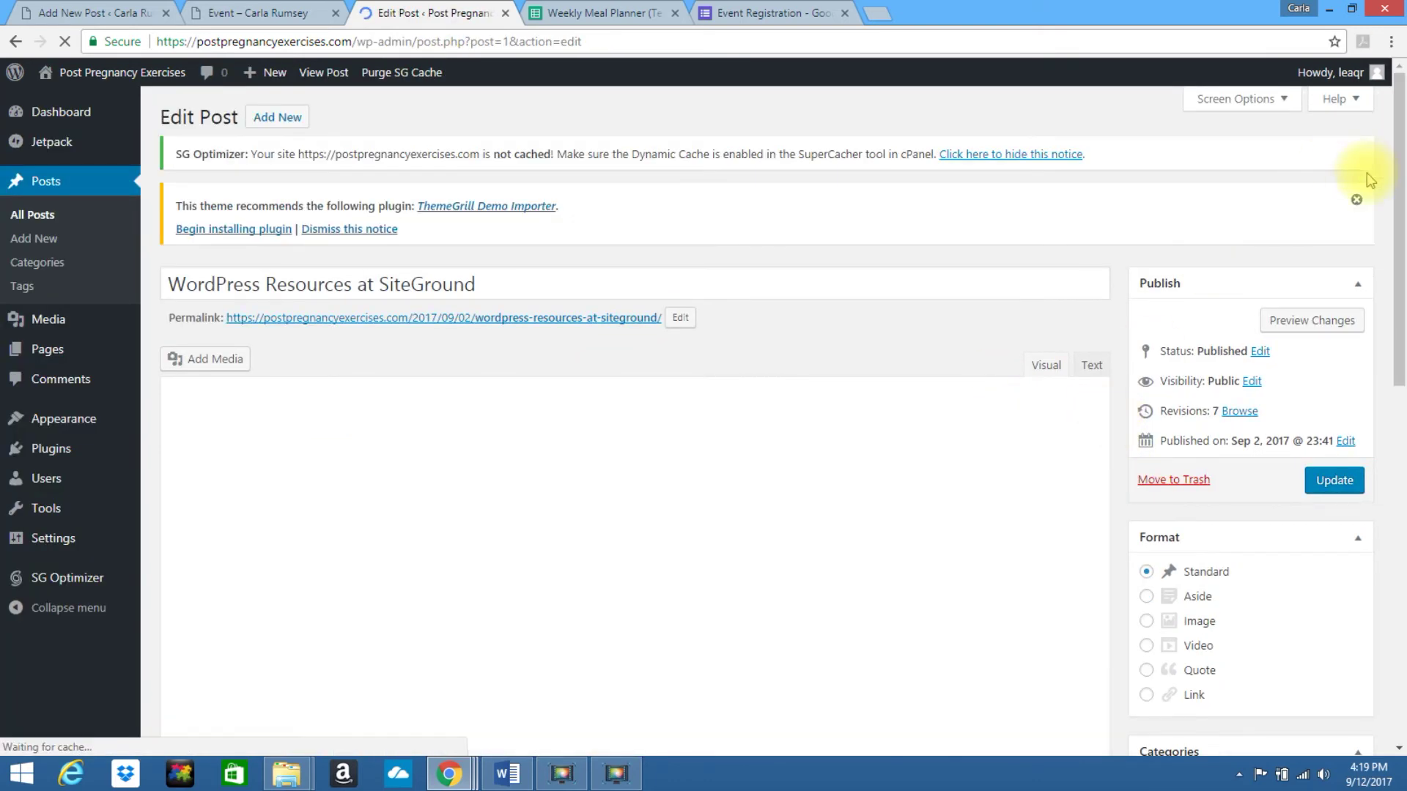
drag(1400, 181, 1400, 255)
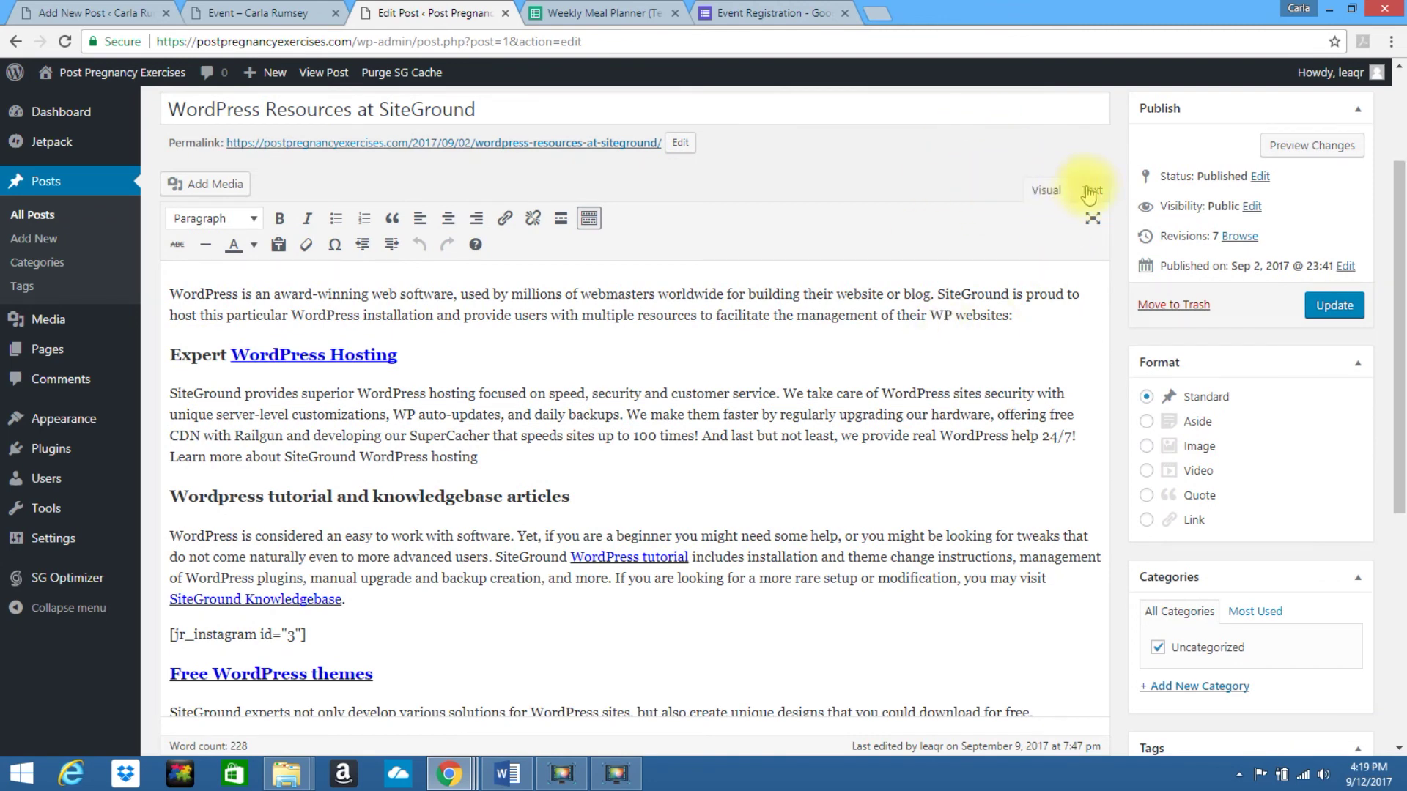
click(1092, 191)
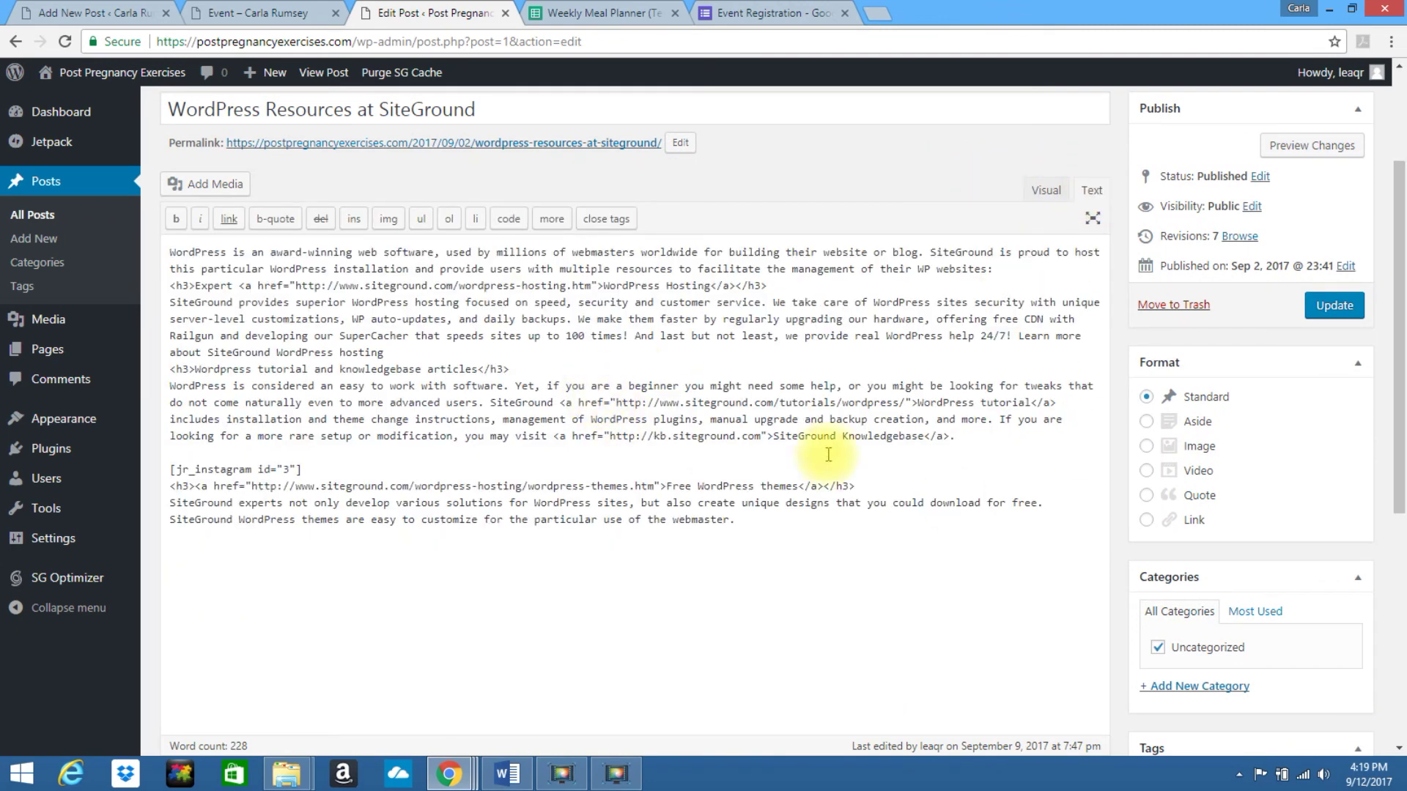
drag(1397, 345, 1398, 453)
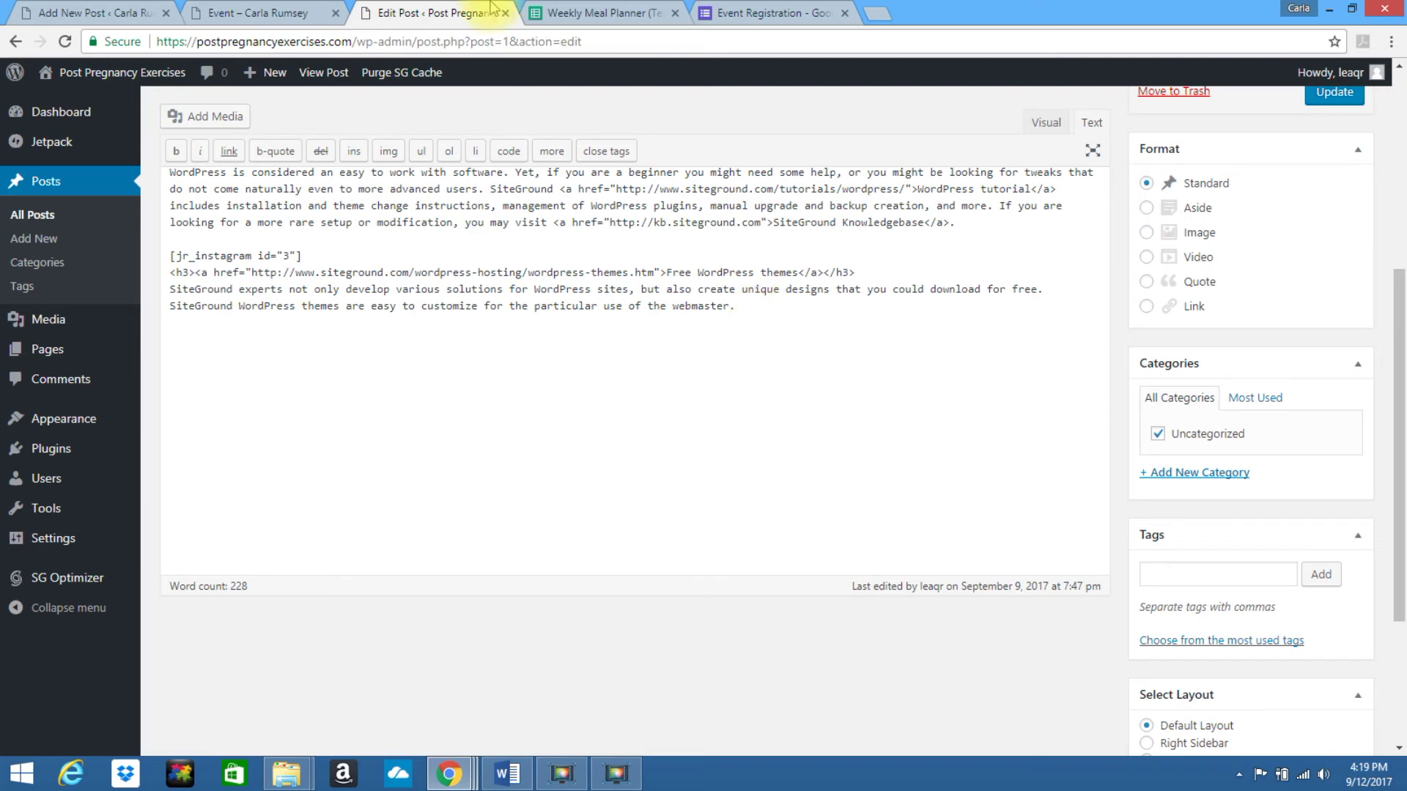
Copy the iframe code from the Event draft and paste it at the SiteGround post's end
click(107, 11)
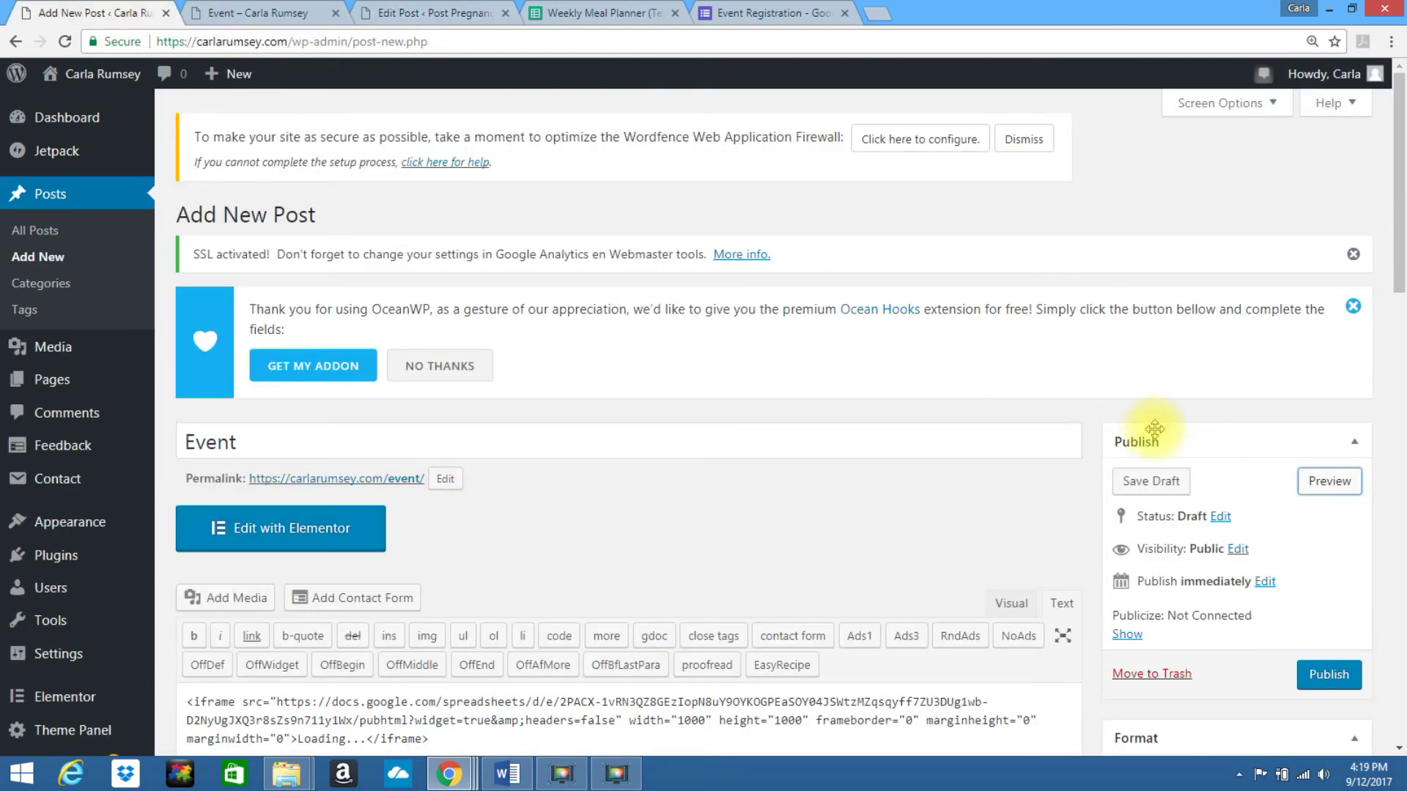
scroll(1403, 225, down, 3)
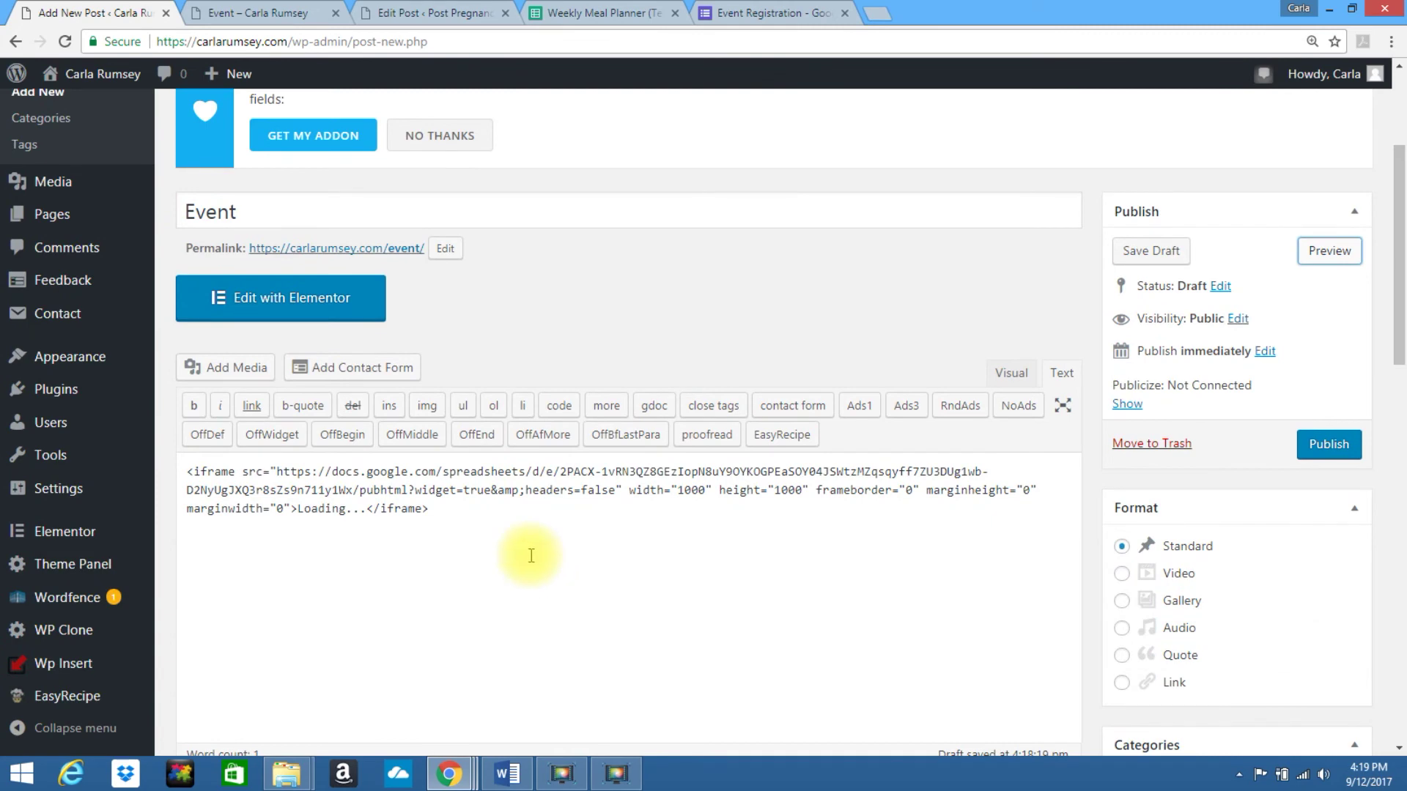
triple_click(379, 508)
key(ctrl+c)
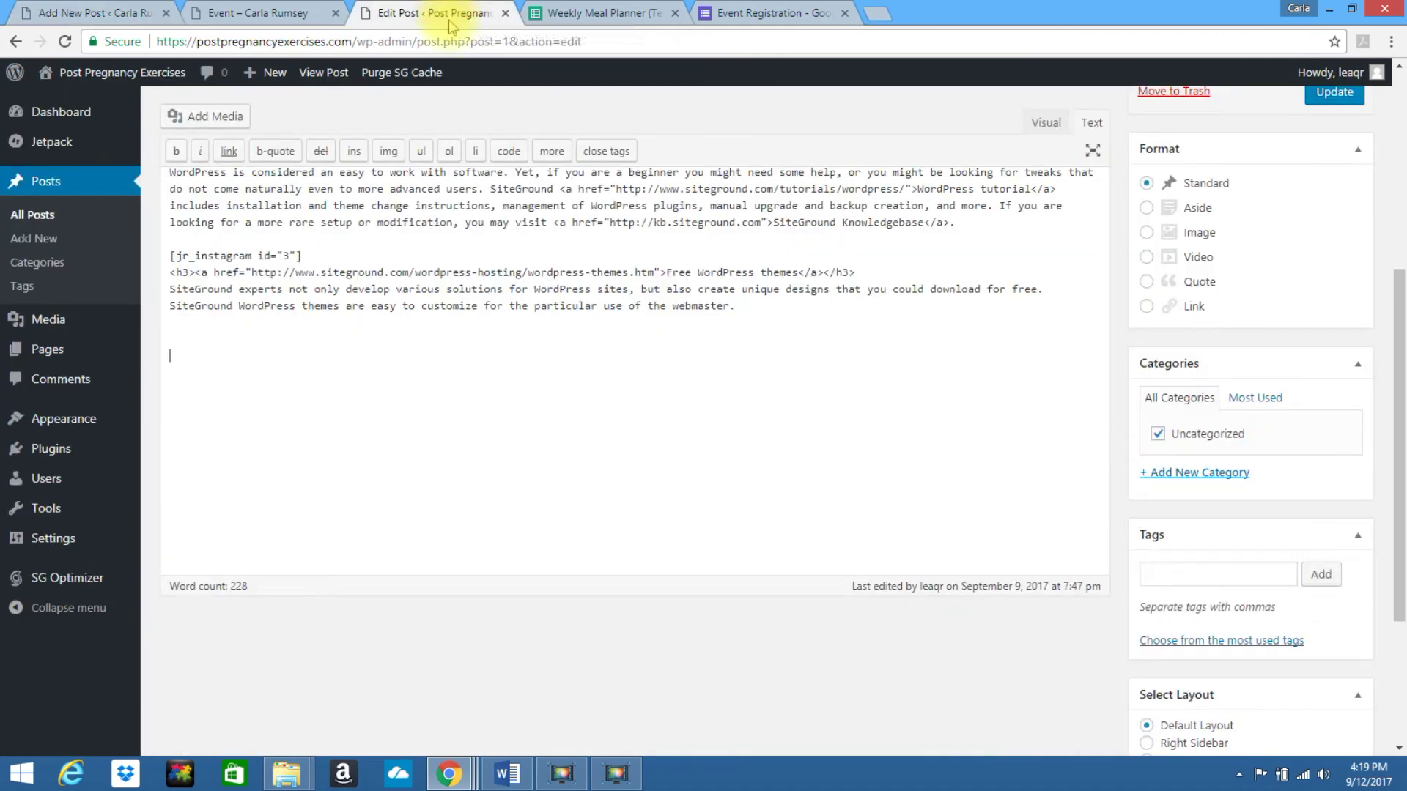
click(438, 12)
key(ctrl+v)
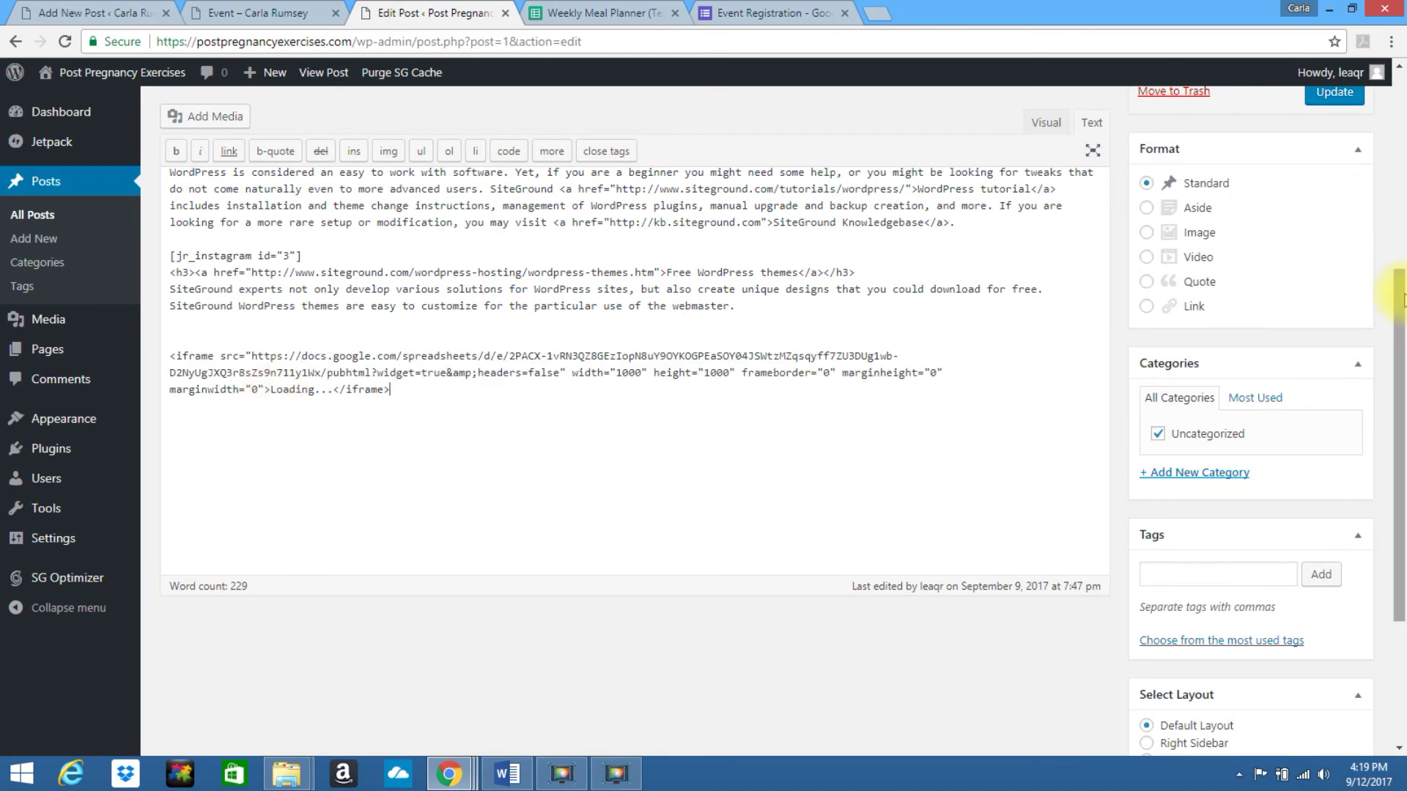
drag(1398, 288, 1400, 422)
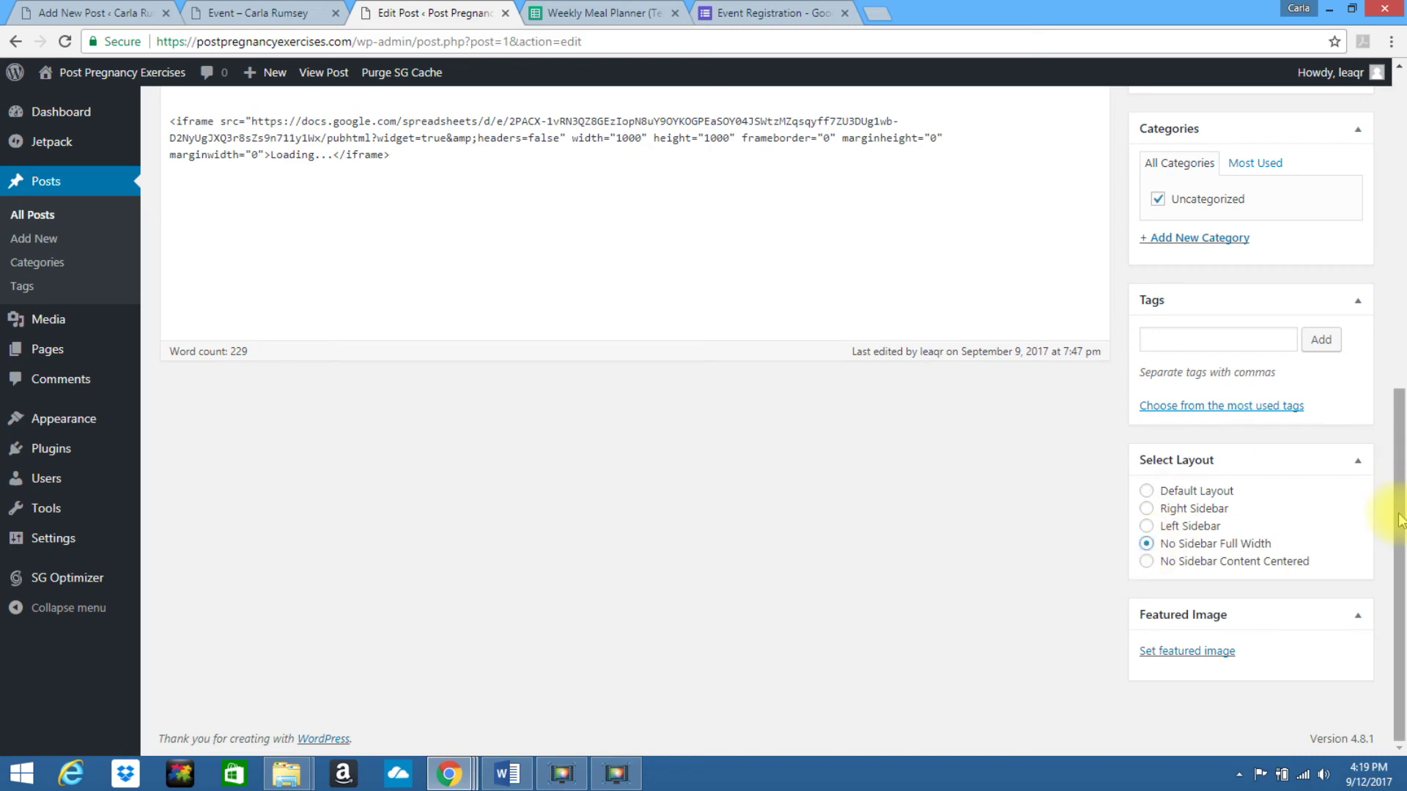
drag(1400, 520, 1300, 248)
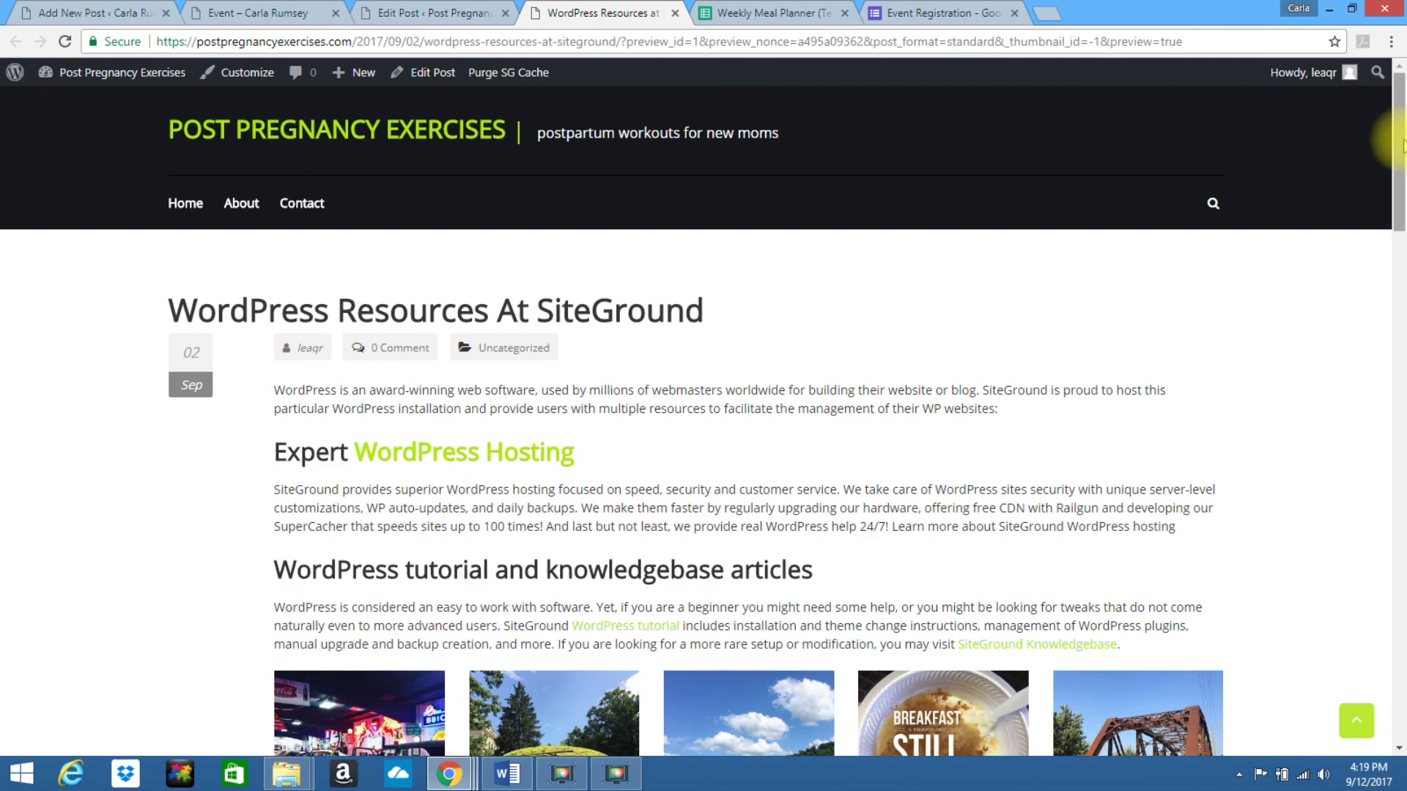
Scroll the SiteGround preview to the meal planner below Free WordPress themes, Monday through Sunday
drag(1401, 143, 1400, 487)
drag(982, 459, 924, 459)
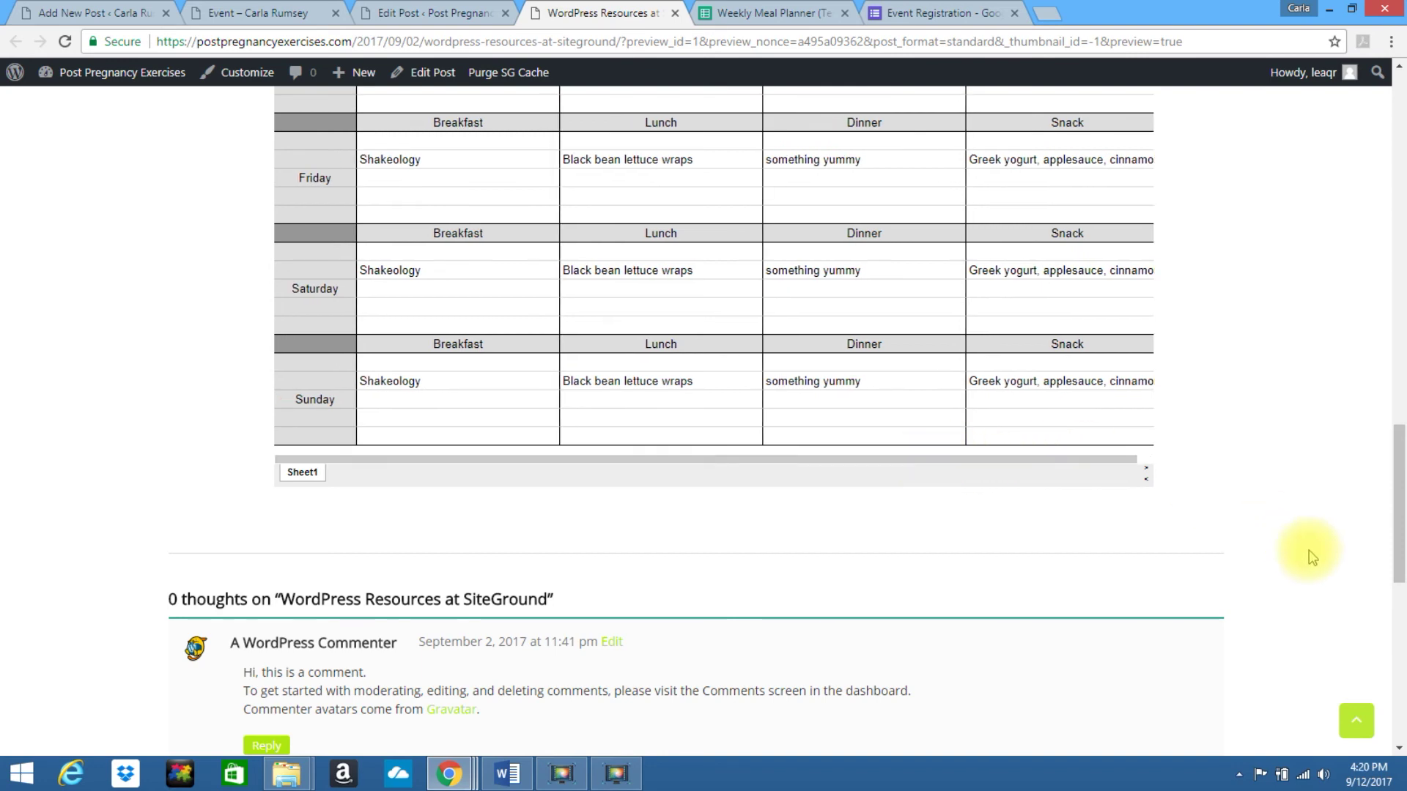
drag(1400, 504, 1400, 387)
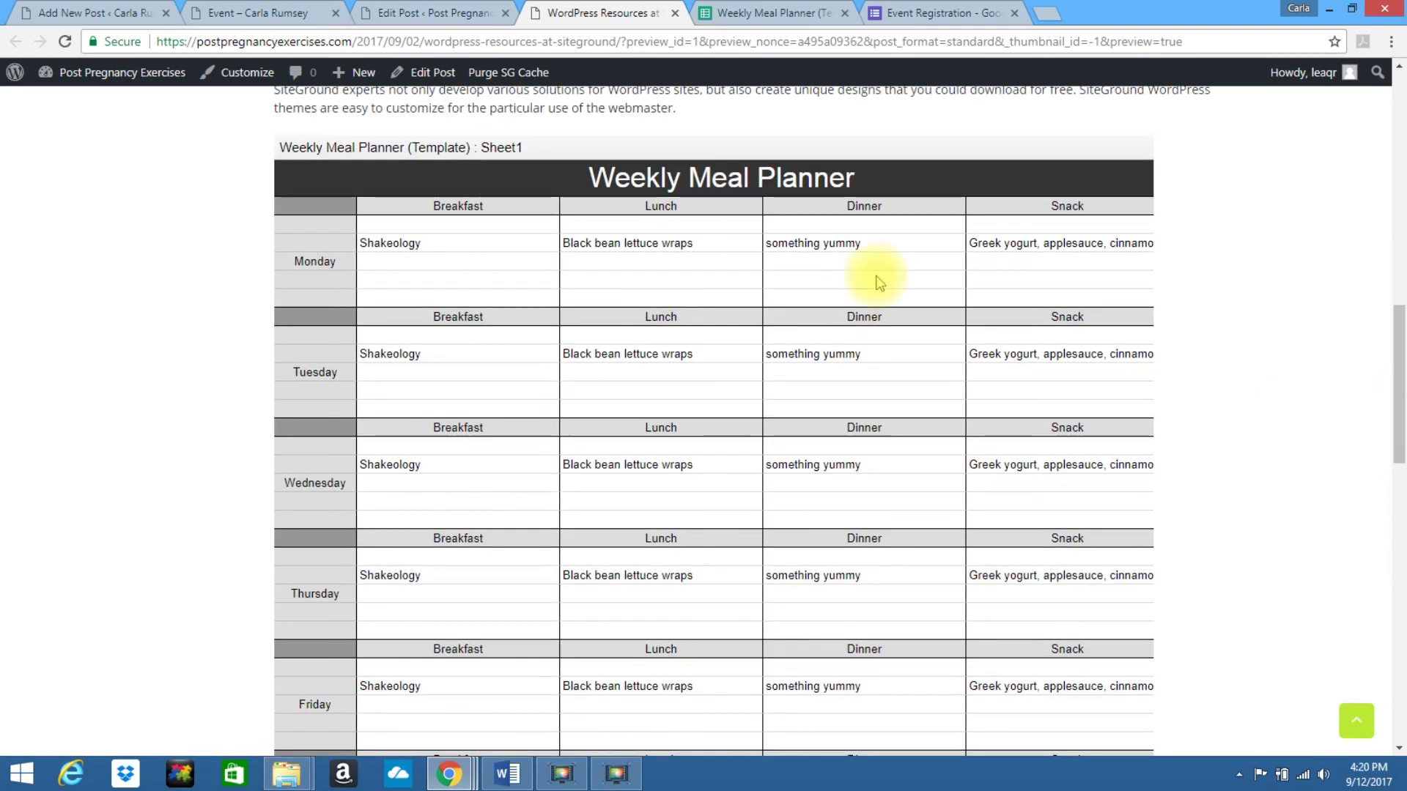
Change the SiteGround iframe width from 1000 to 1100 and preview the changes
click(422, 7)
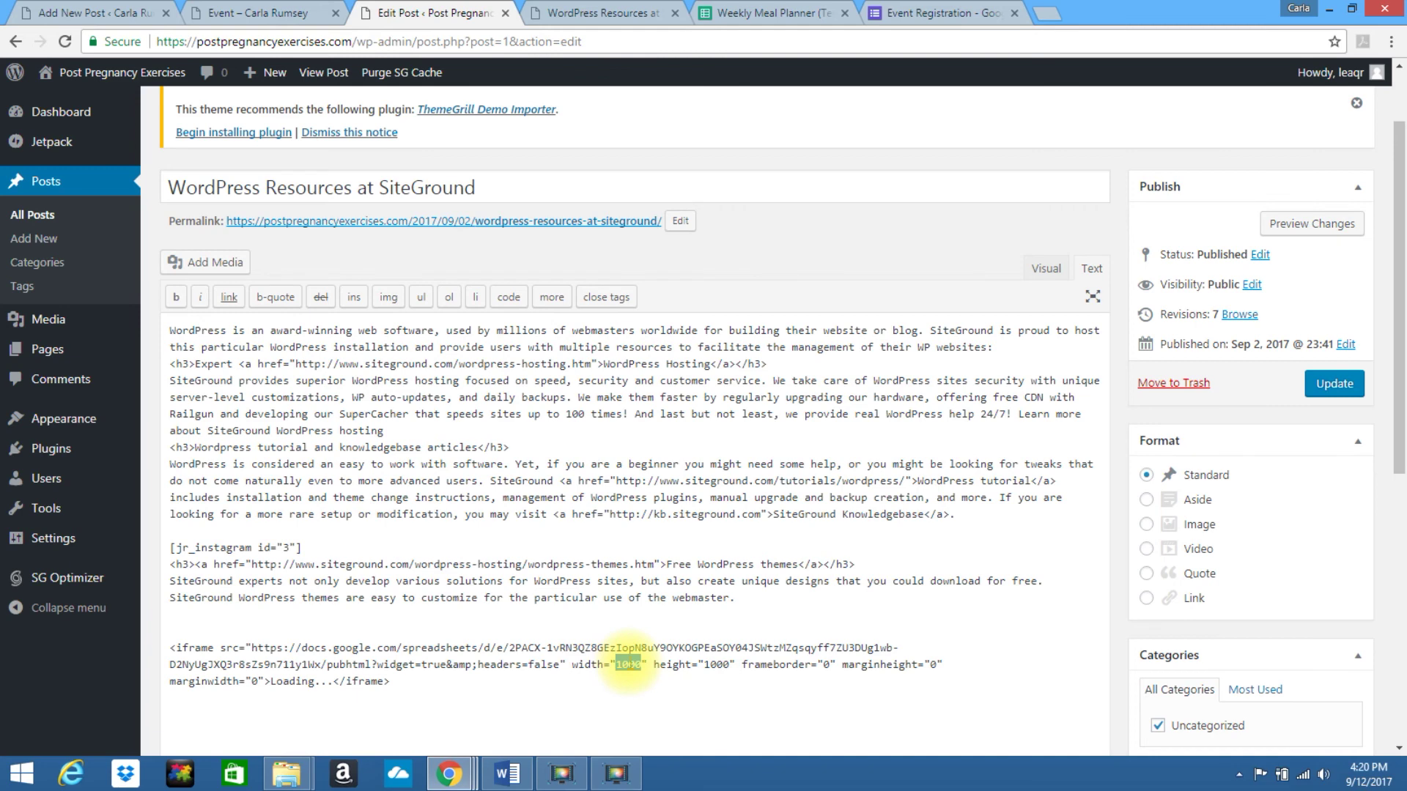
text(110)
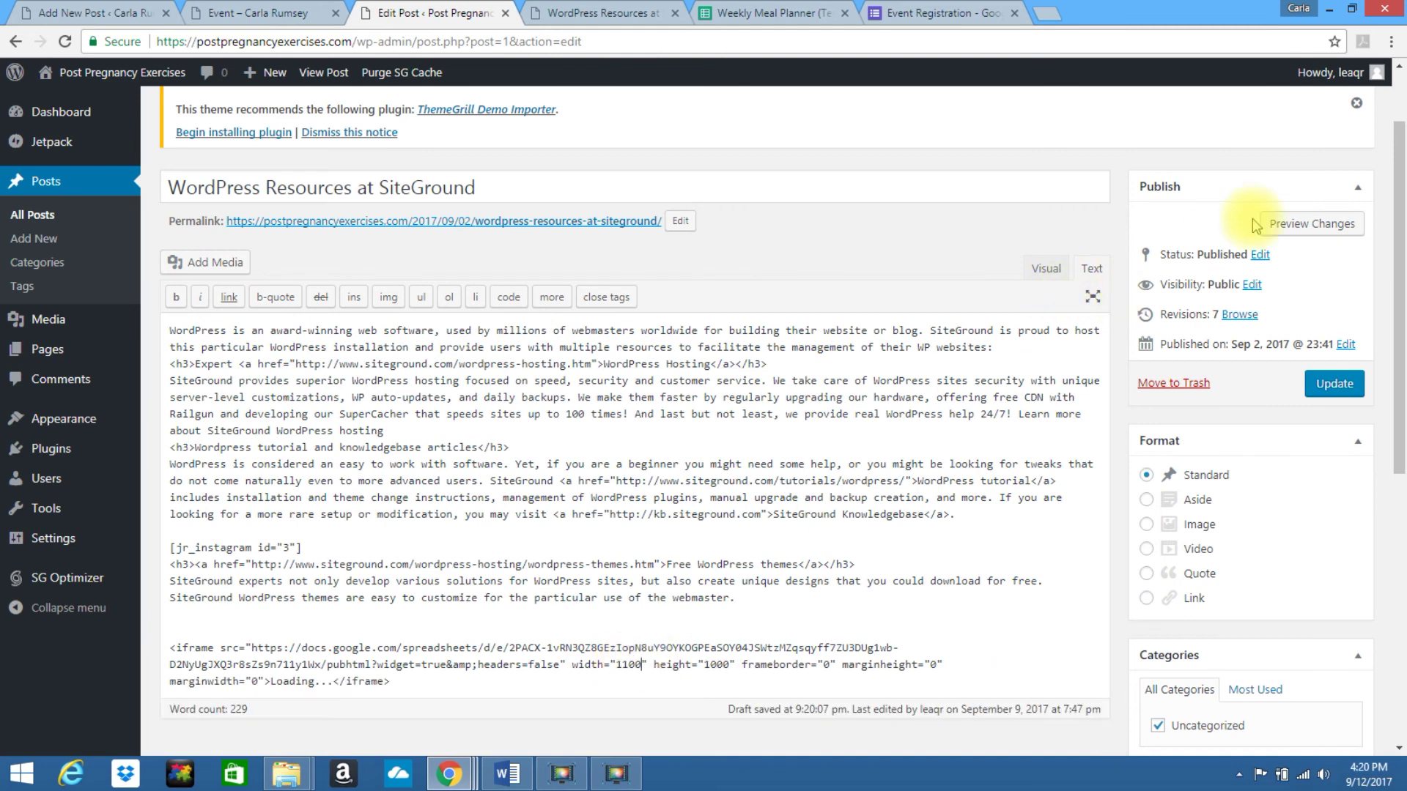
click(1288, 226)
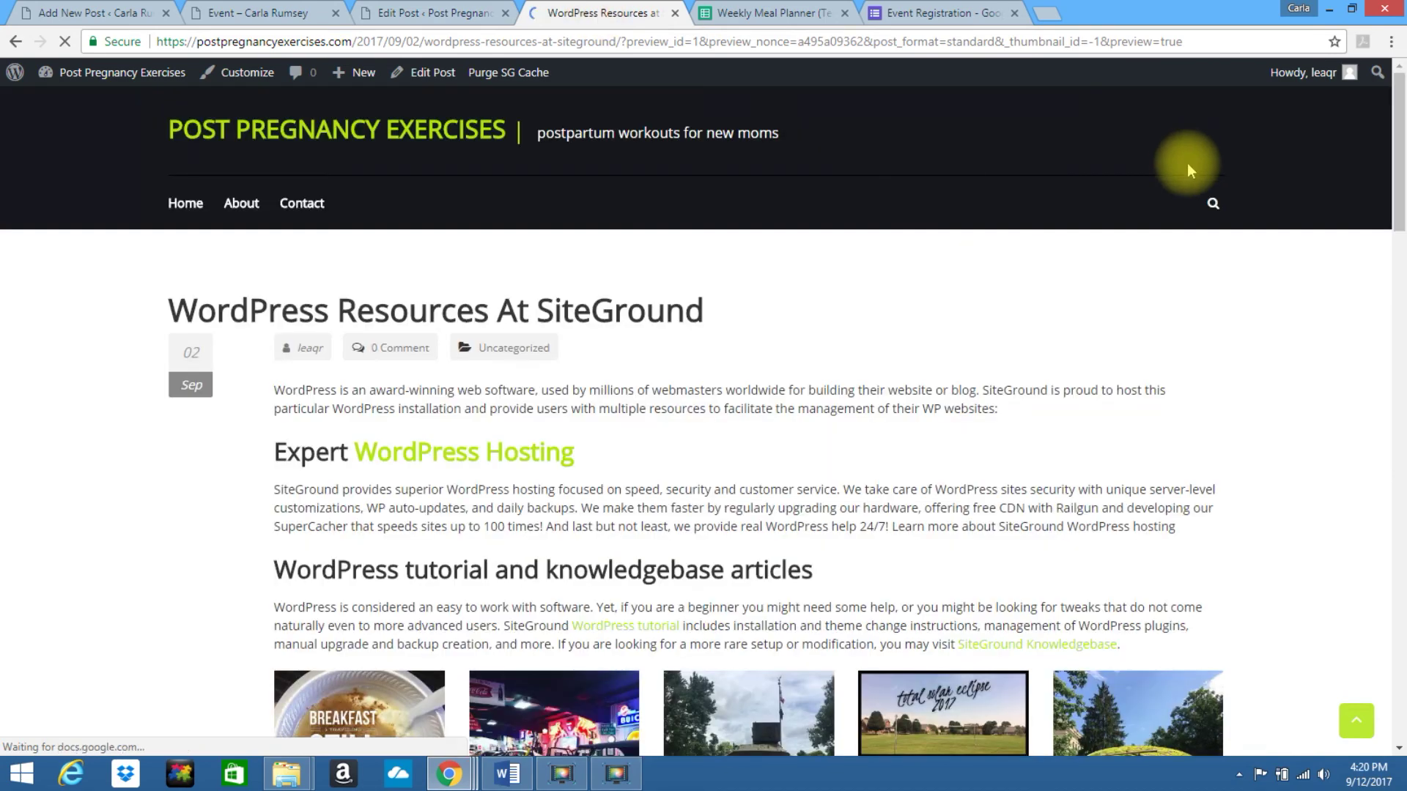
drag(1399, 150, 1403, 480)
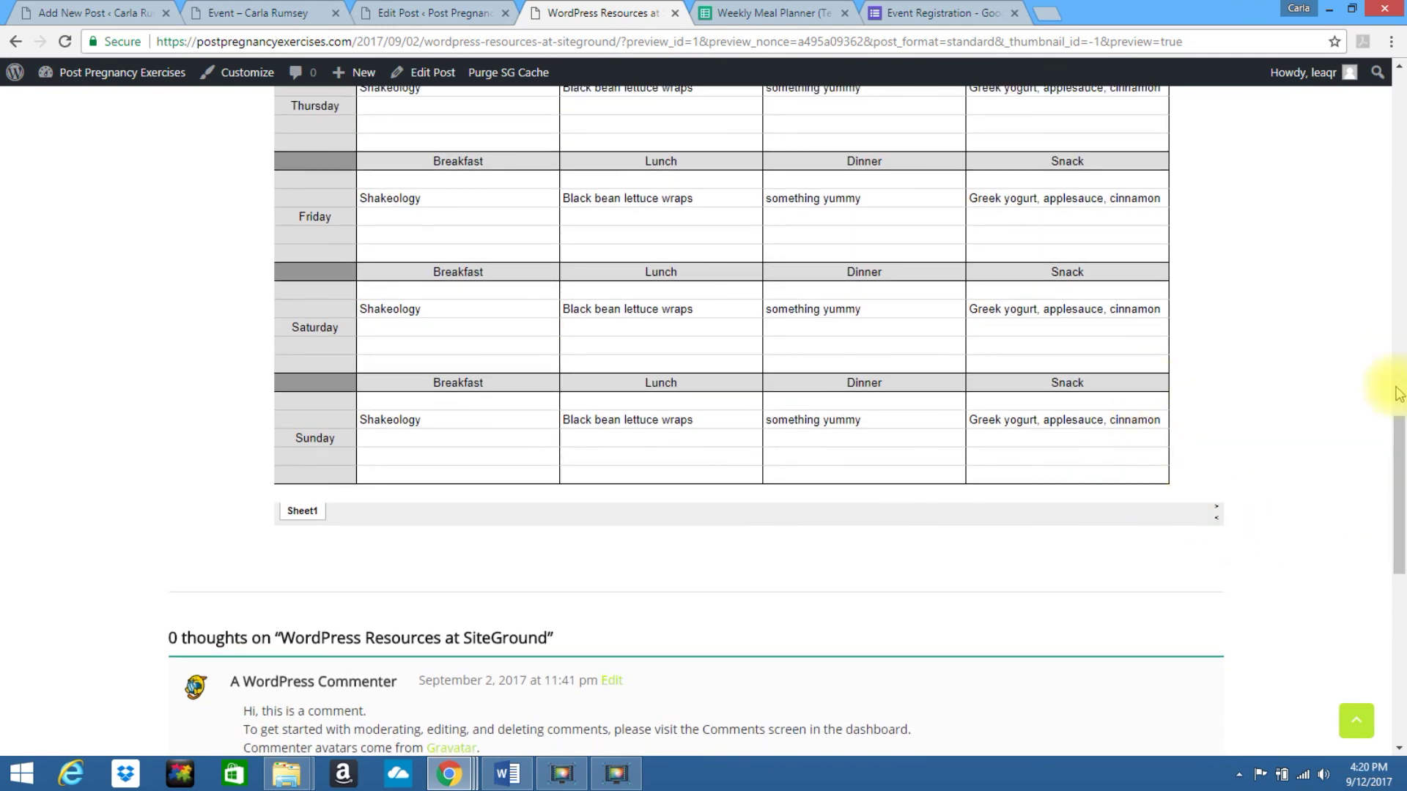
drag(1399, 463, 1401, 314)
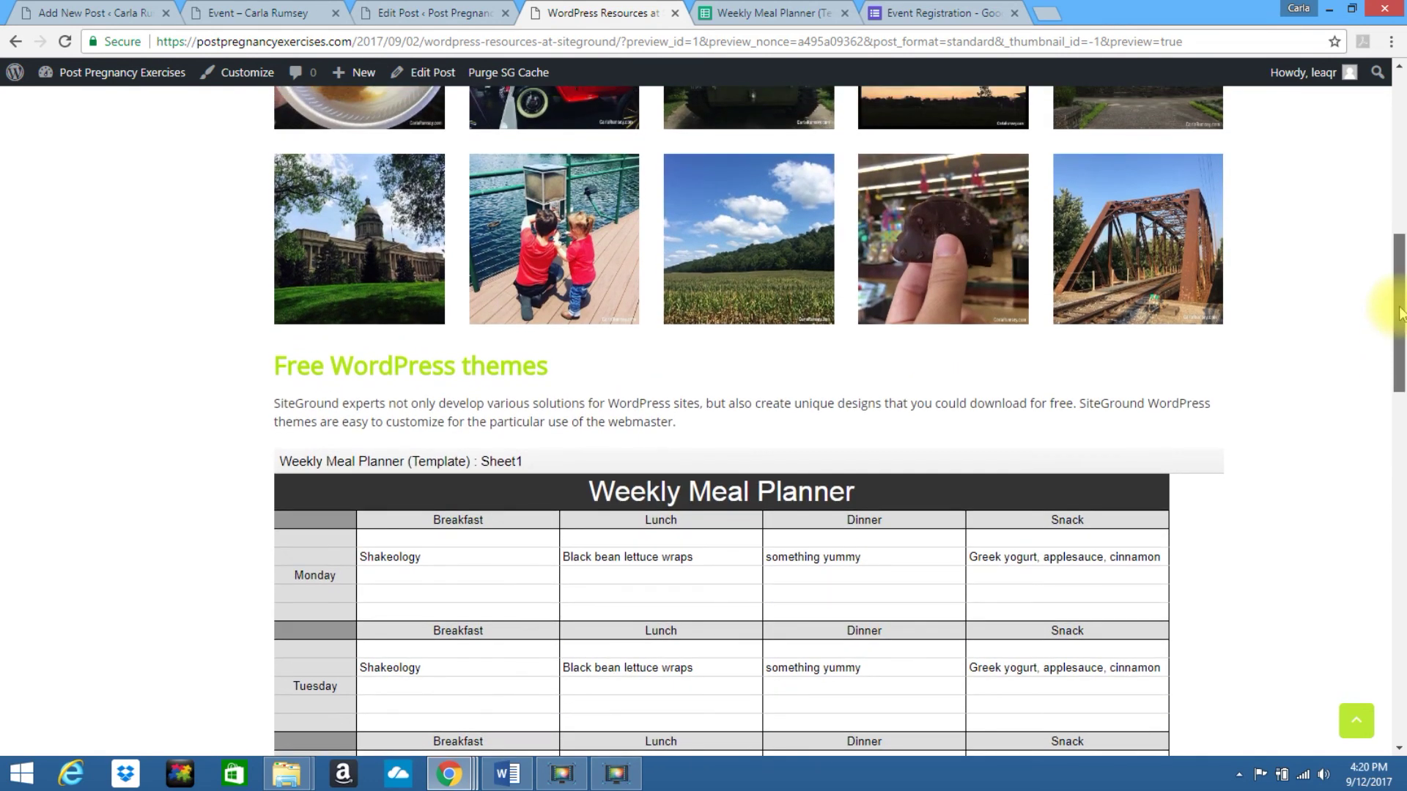
drag(1401, 314, 1401, 410)
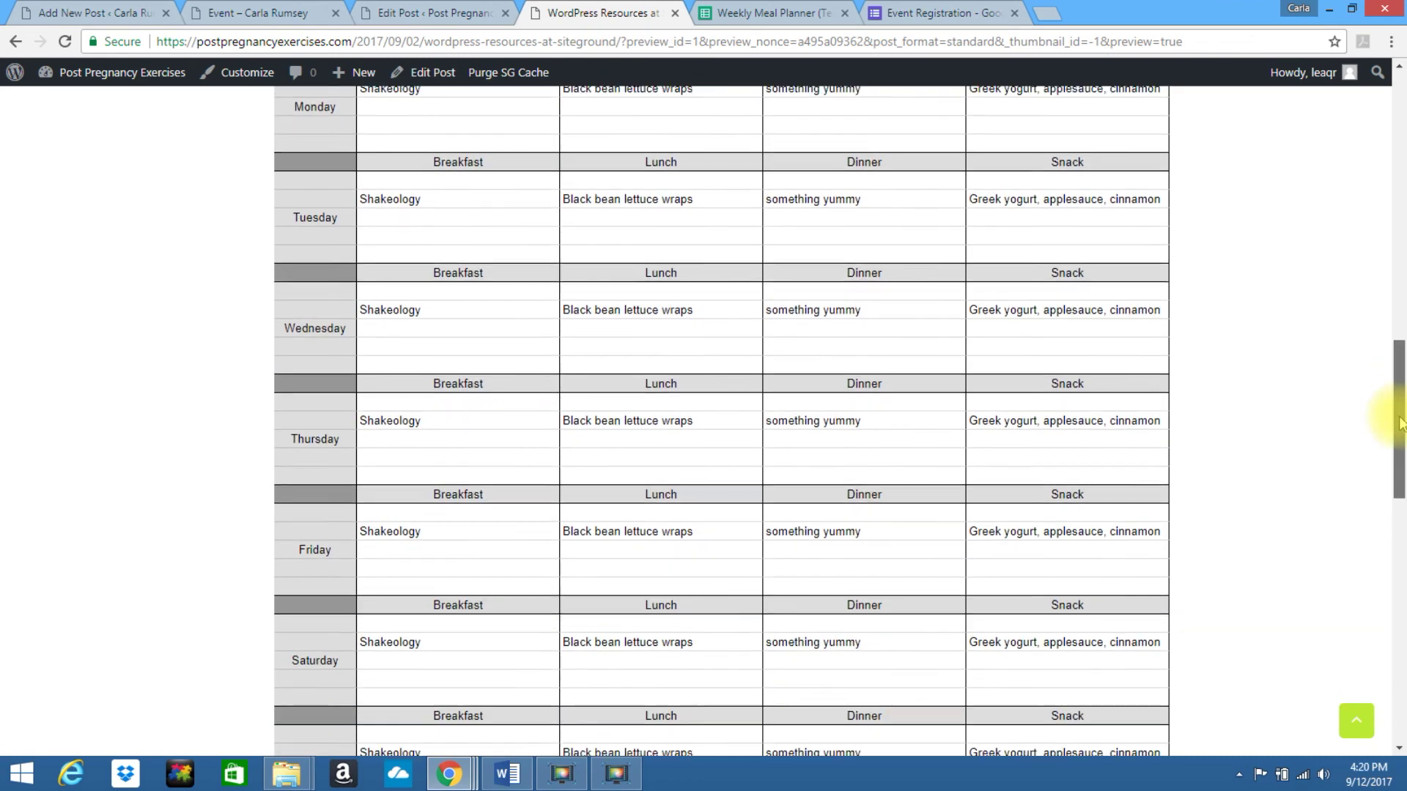
drag(1401, 424, 1403, 151)
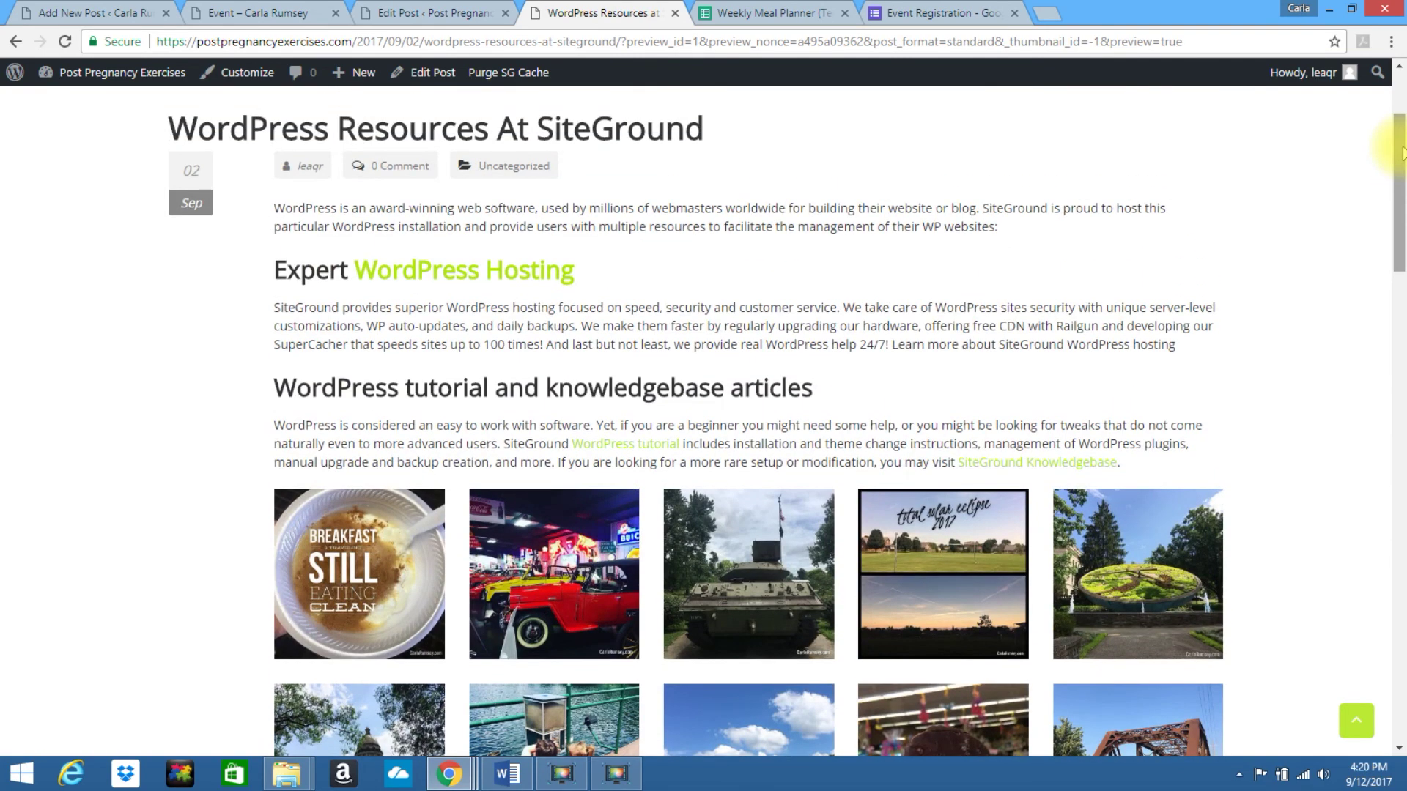